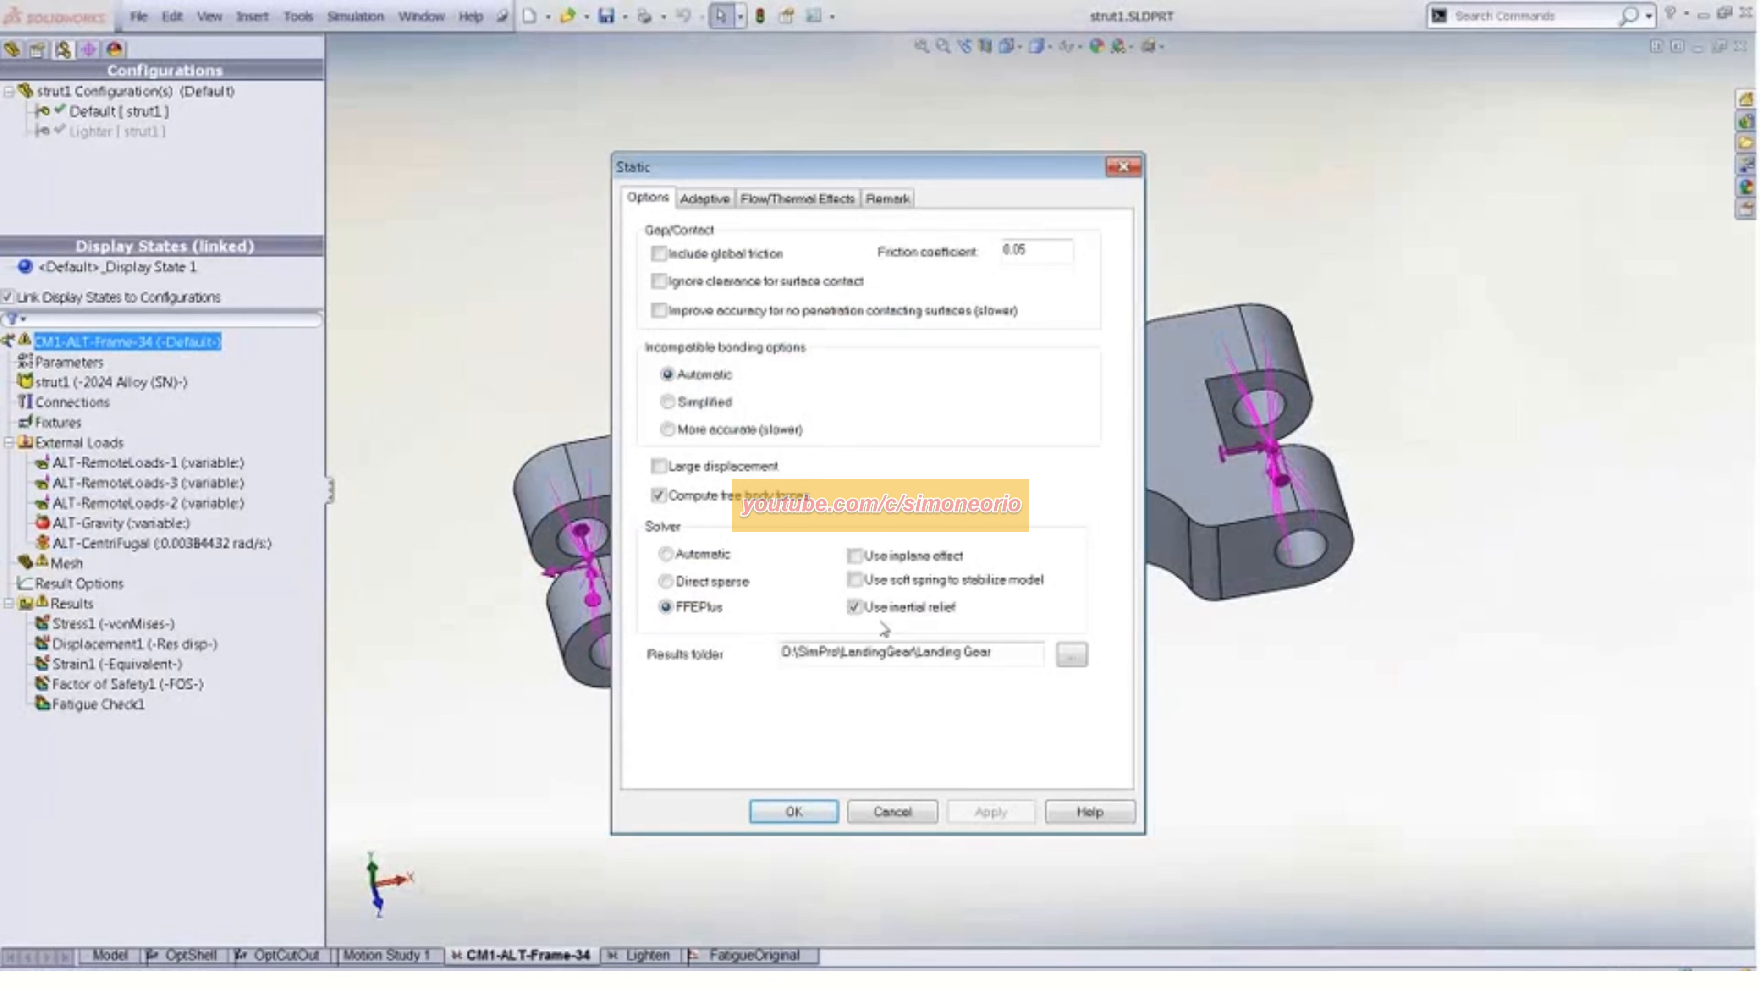
Close the static study's options and display the von Mises stress plot on the strut
{"action": "left_click", "coordinate": [860, 808]}
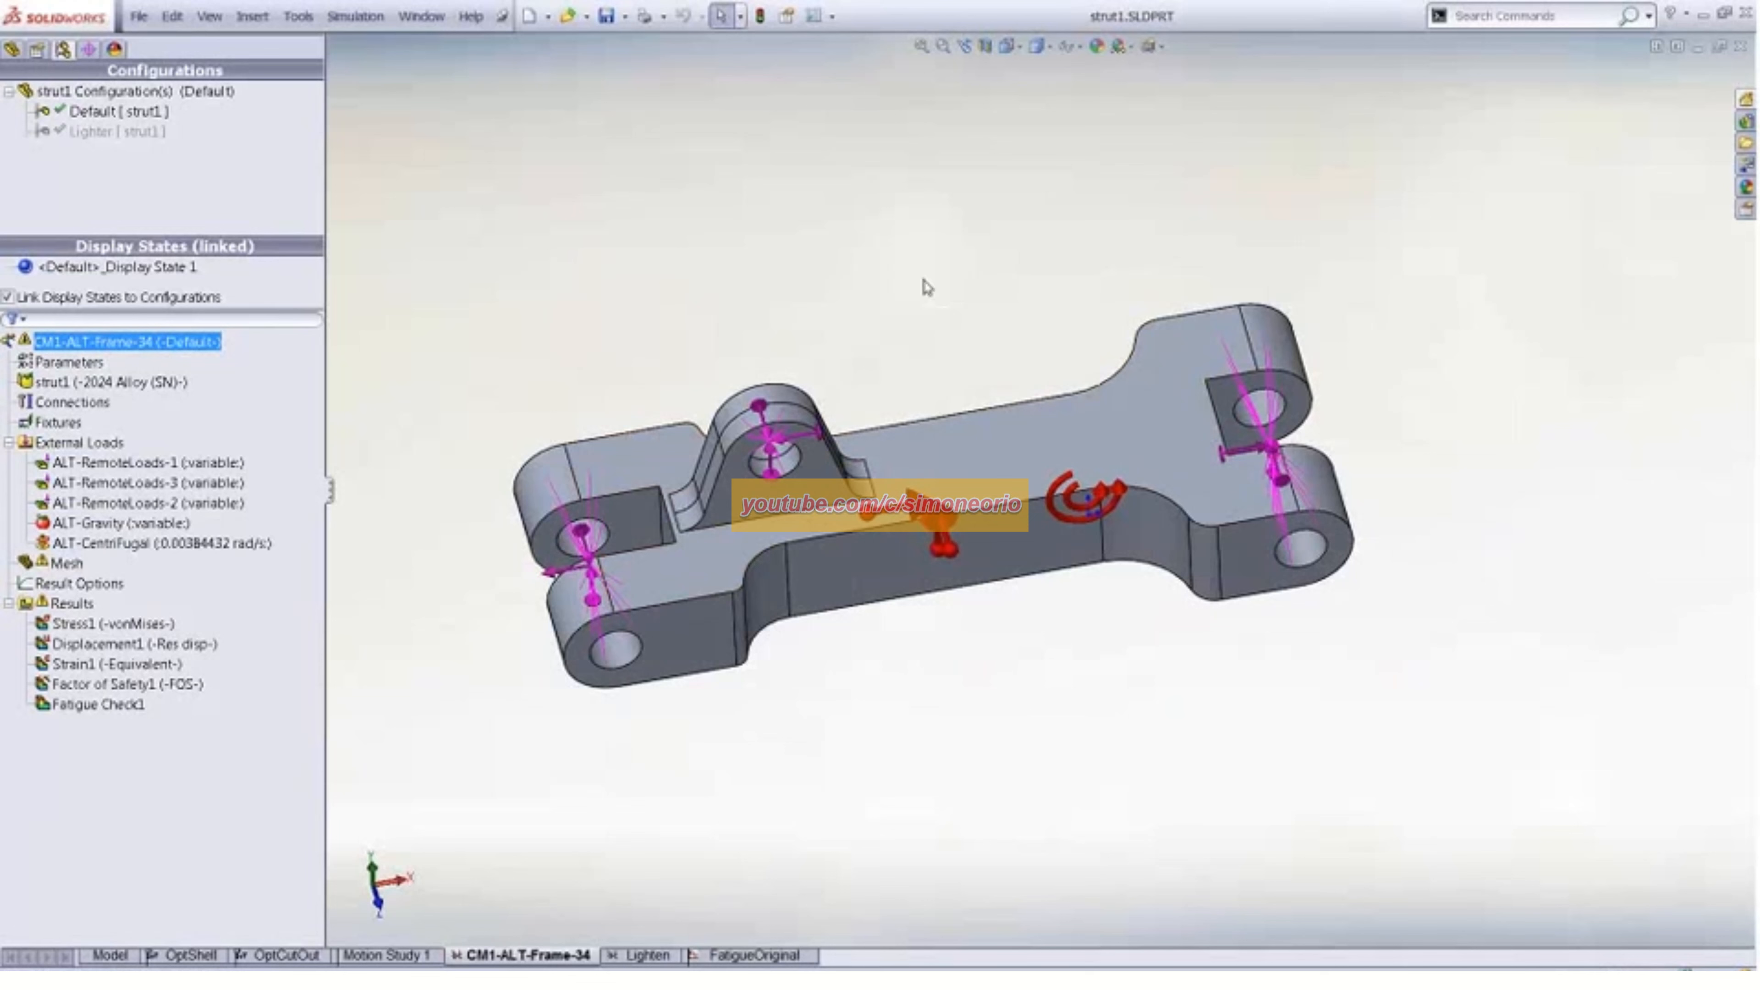
{"action": "middle_click_drag", "start_coordinate": [927, 283], "coordinate": [901, 304]}
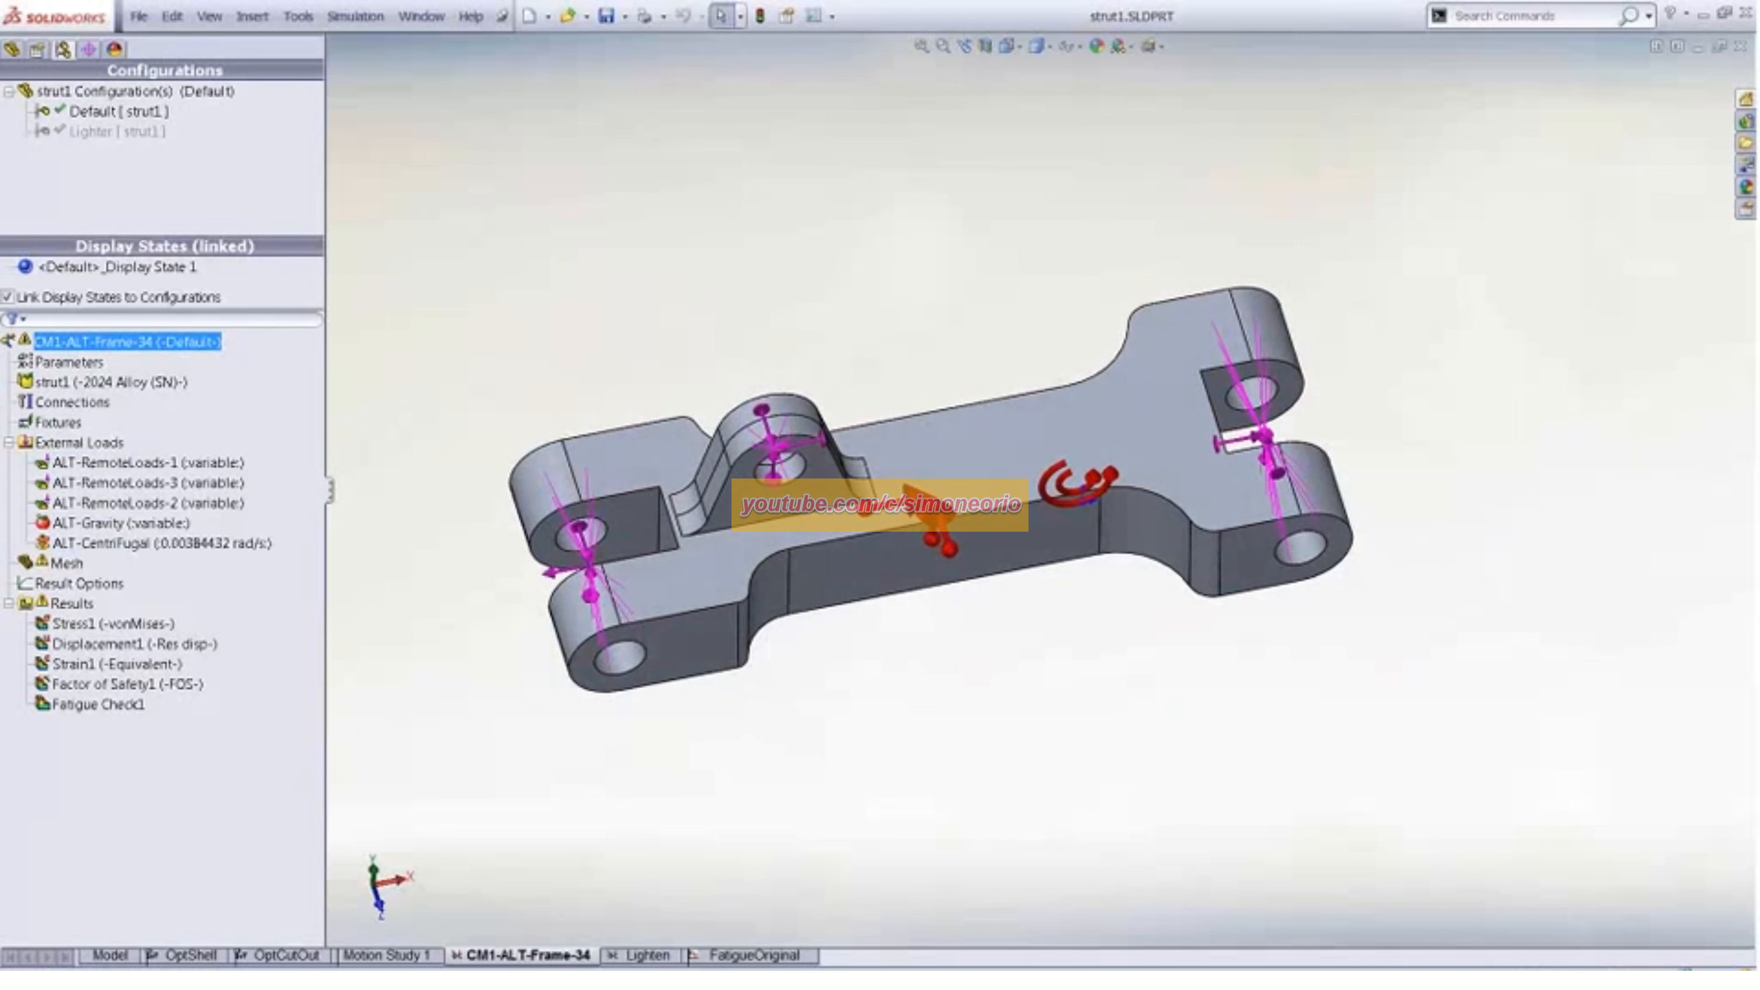
{"action": "double_click", "coordinate": [79, 624]}
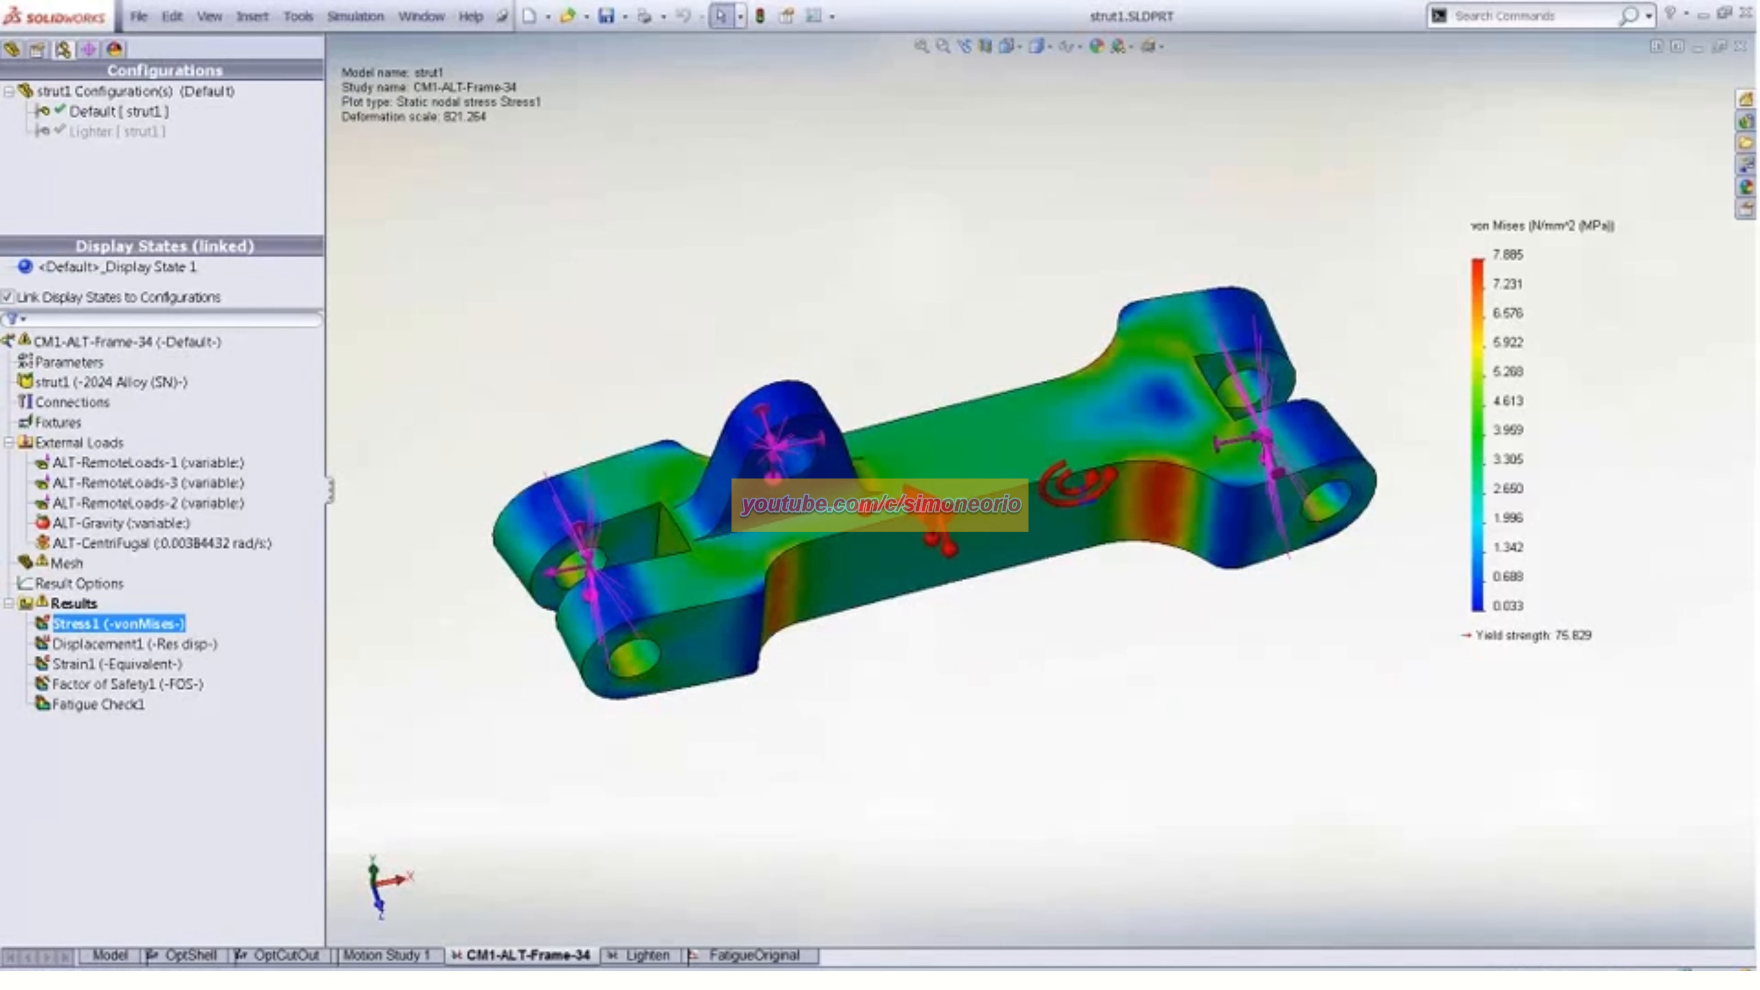
{"action": "middle_click_drag", "start_coordinate": [873, 322], "coordinate": [891, 358]}
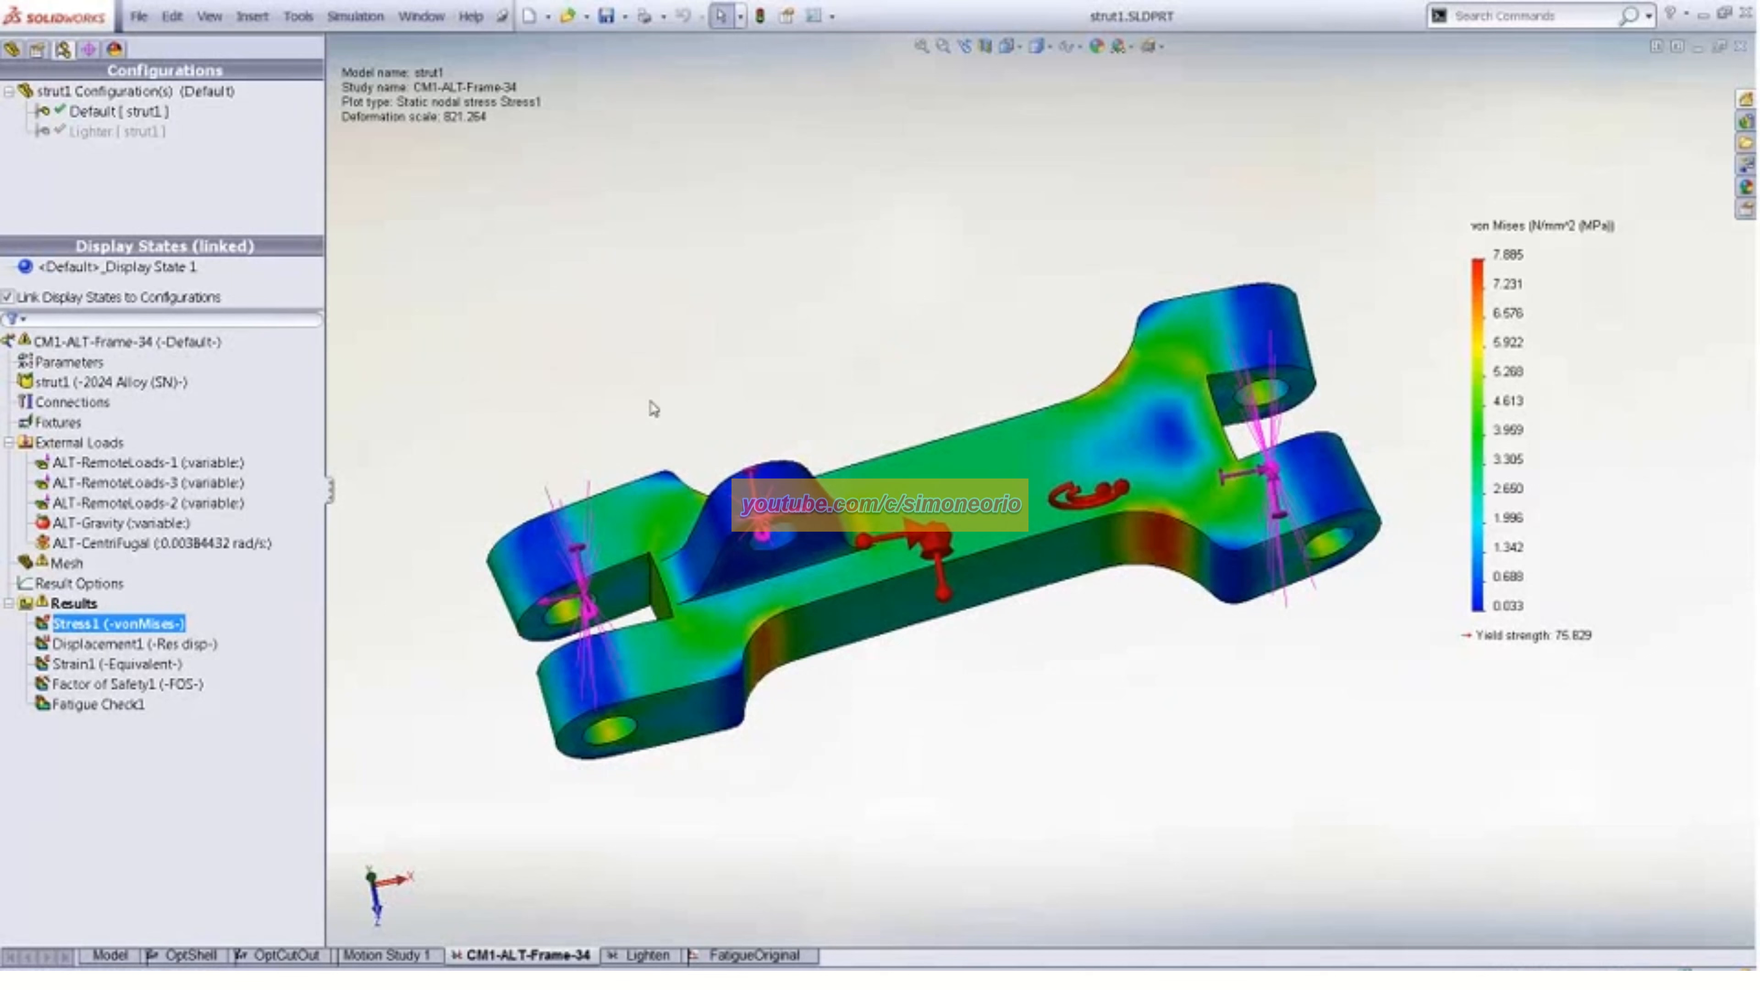
Preview iso clipping on the von Mises stress plot at about 3.41 N/mm^2, and exit without keeping it
{"action": "right_click", "coordinate": [154, 628]}
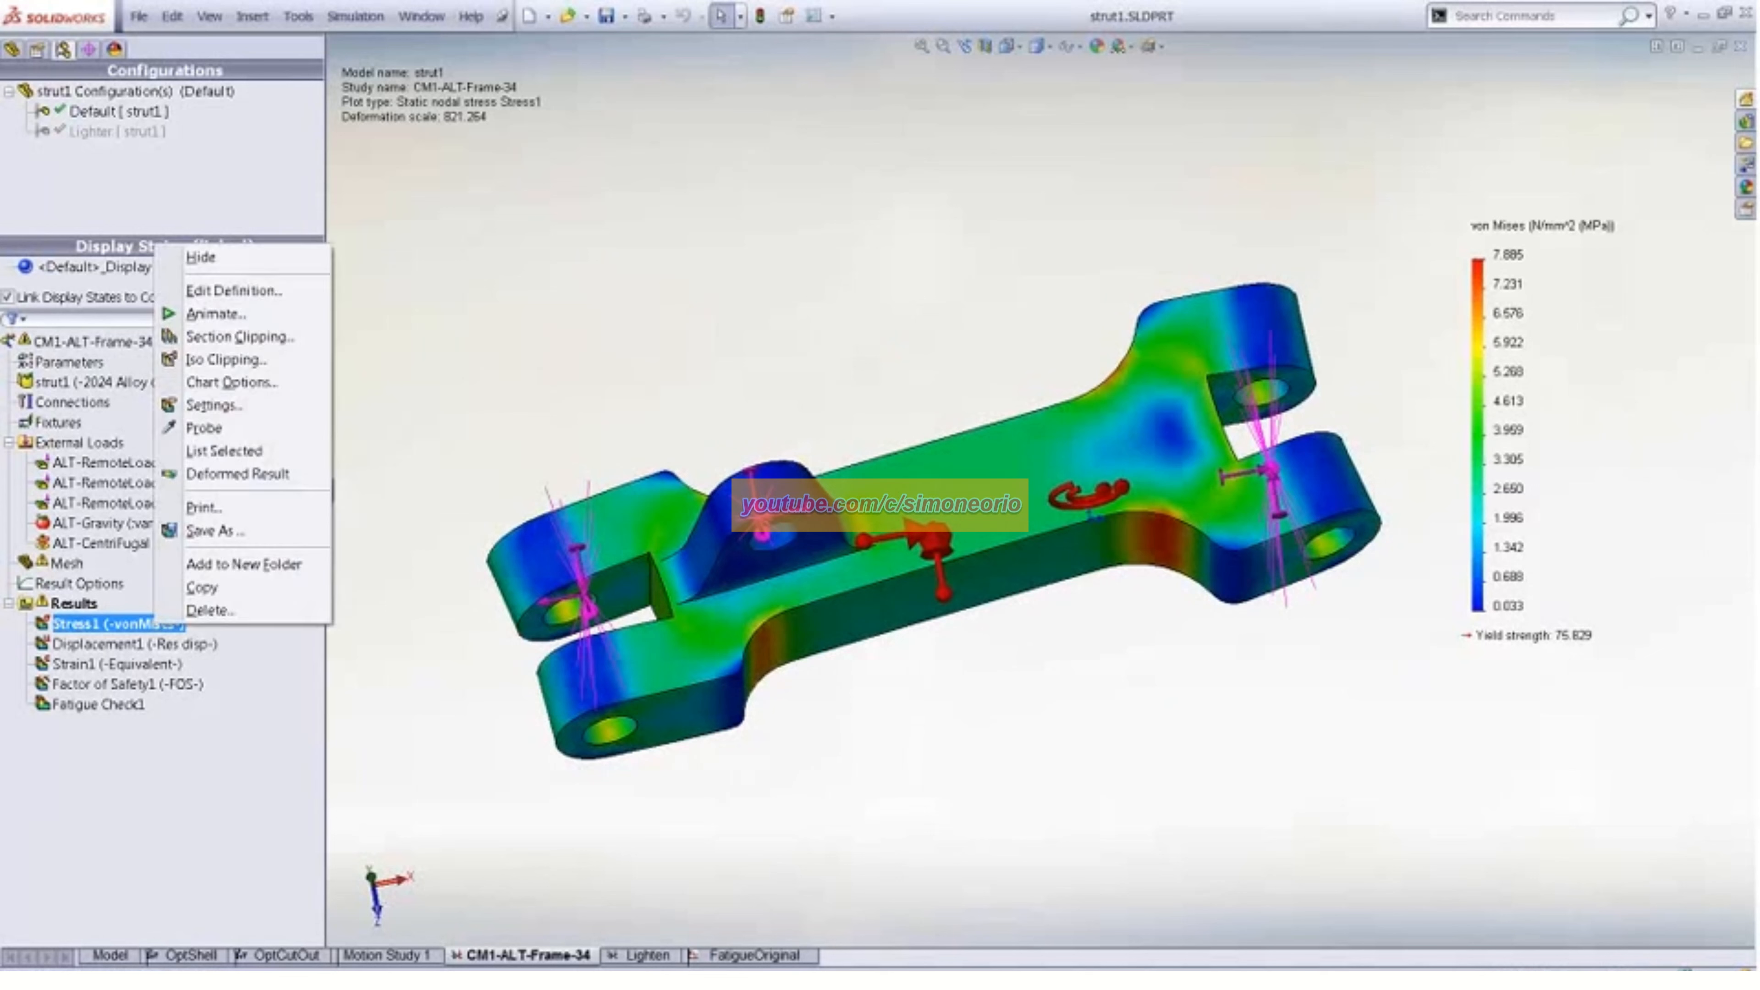
{"action": "left_click", "coordinate": [251, 362]}
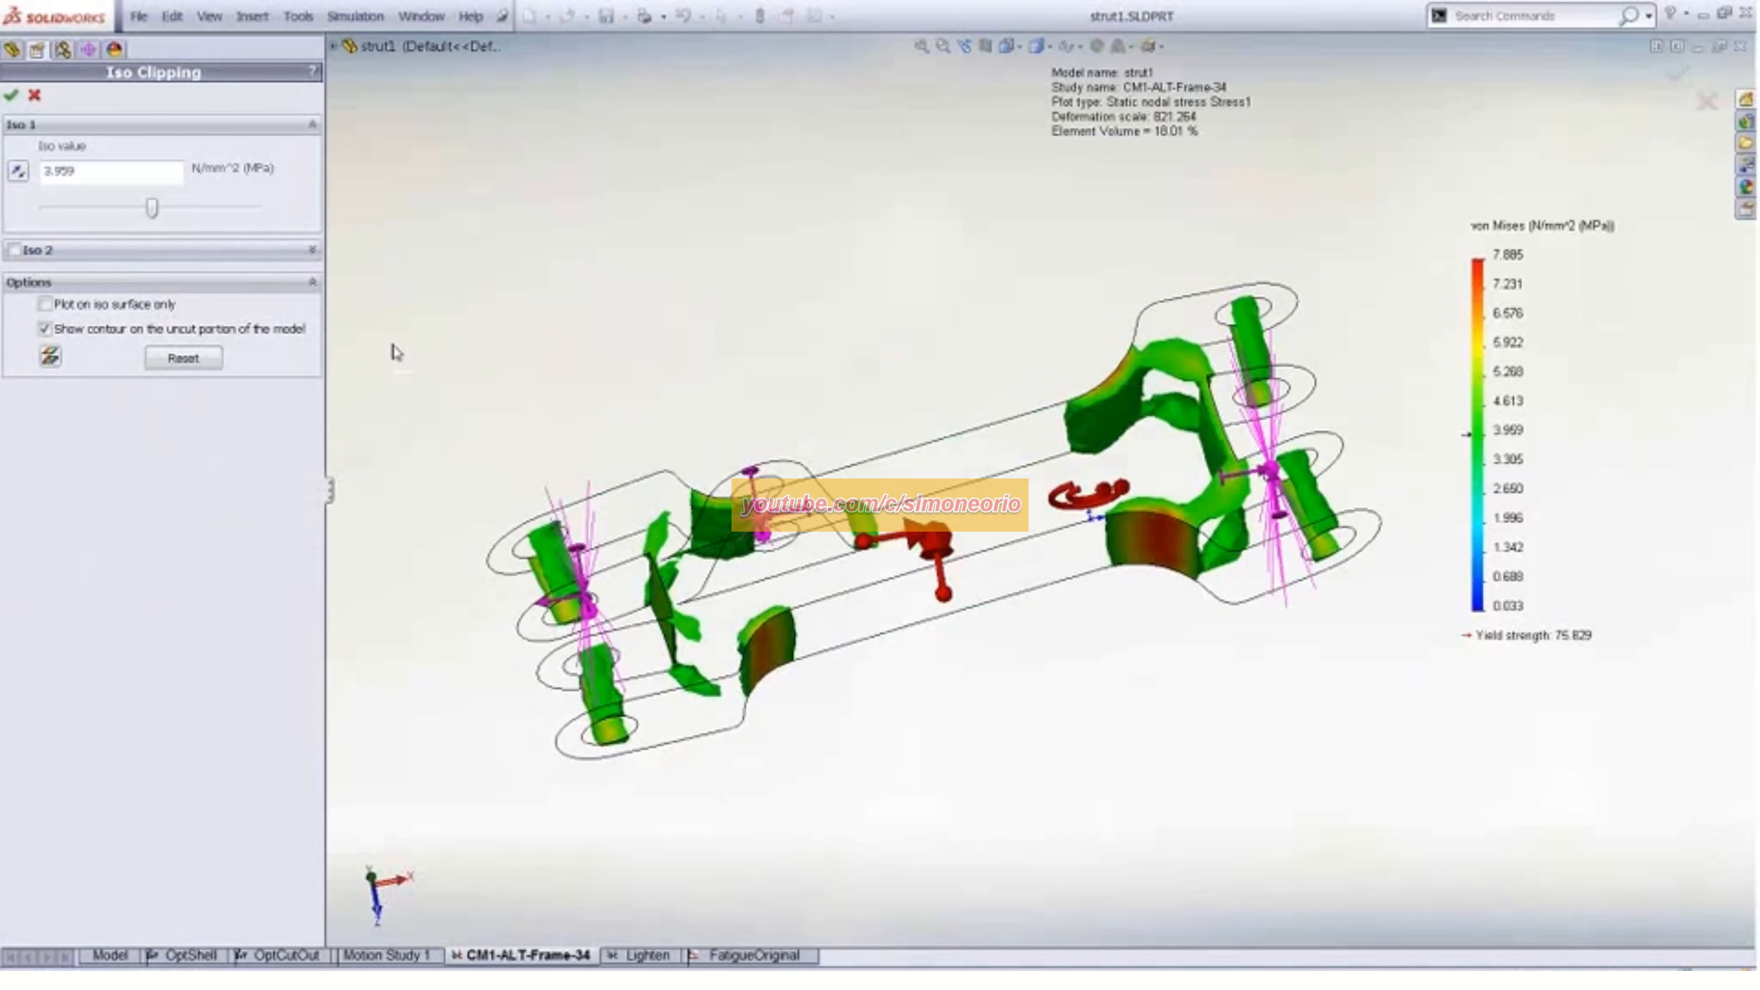
{"action": "middle_click_drag", "start_coordinate": [530, 354], "coordinate": [542, 437]}
{"action": "left_click", "coordinate": [1071, 46]}
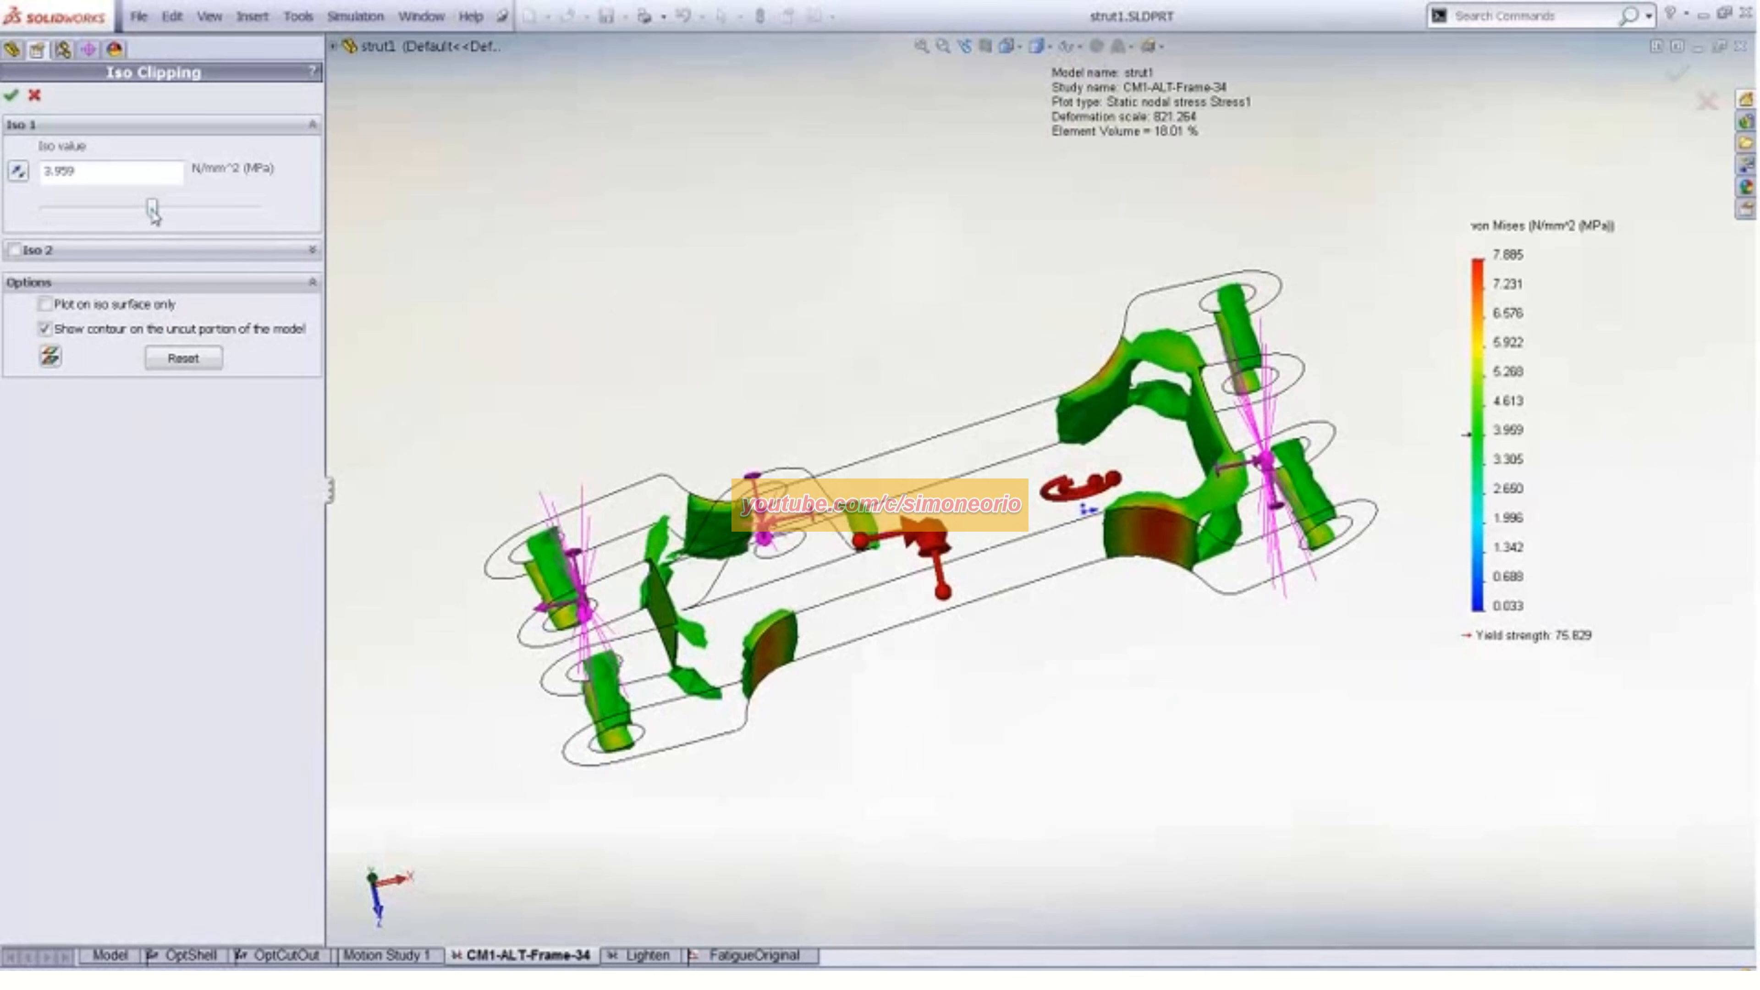
{"action": "mouse_move", "coordinate": [152, 209]}
{"action": "left_mouse_down"}
{"action": "mouse_move", "coordinate": [112, 217]}
{"action": "mouse_move", "coordinate": [138, 212]}
{"action": "left_mouse_up"}
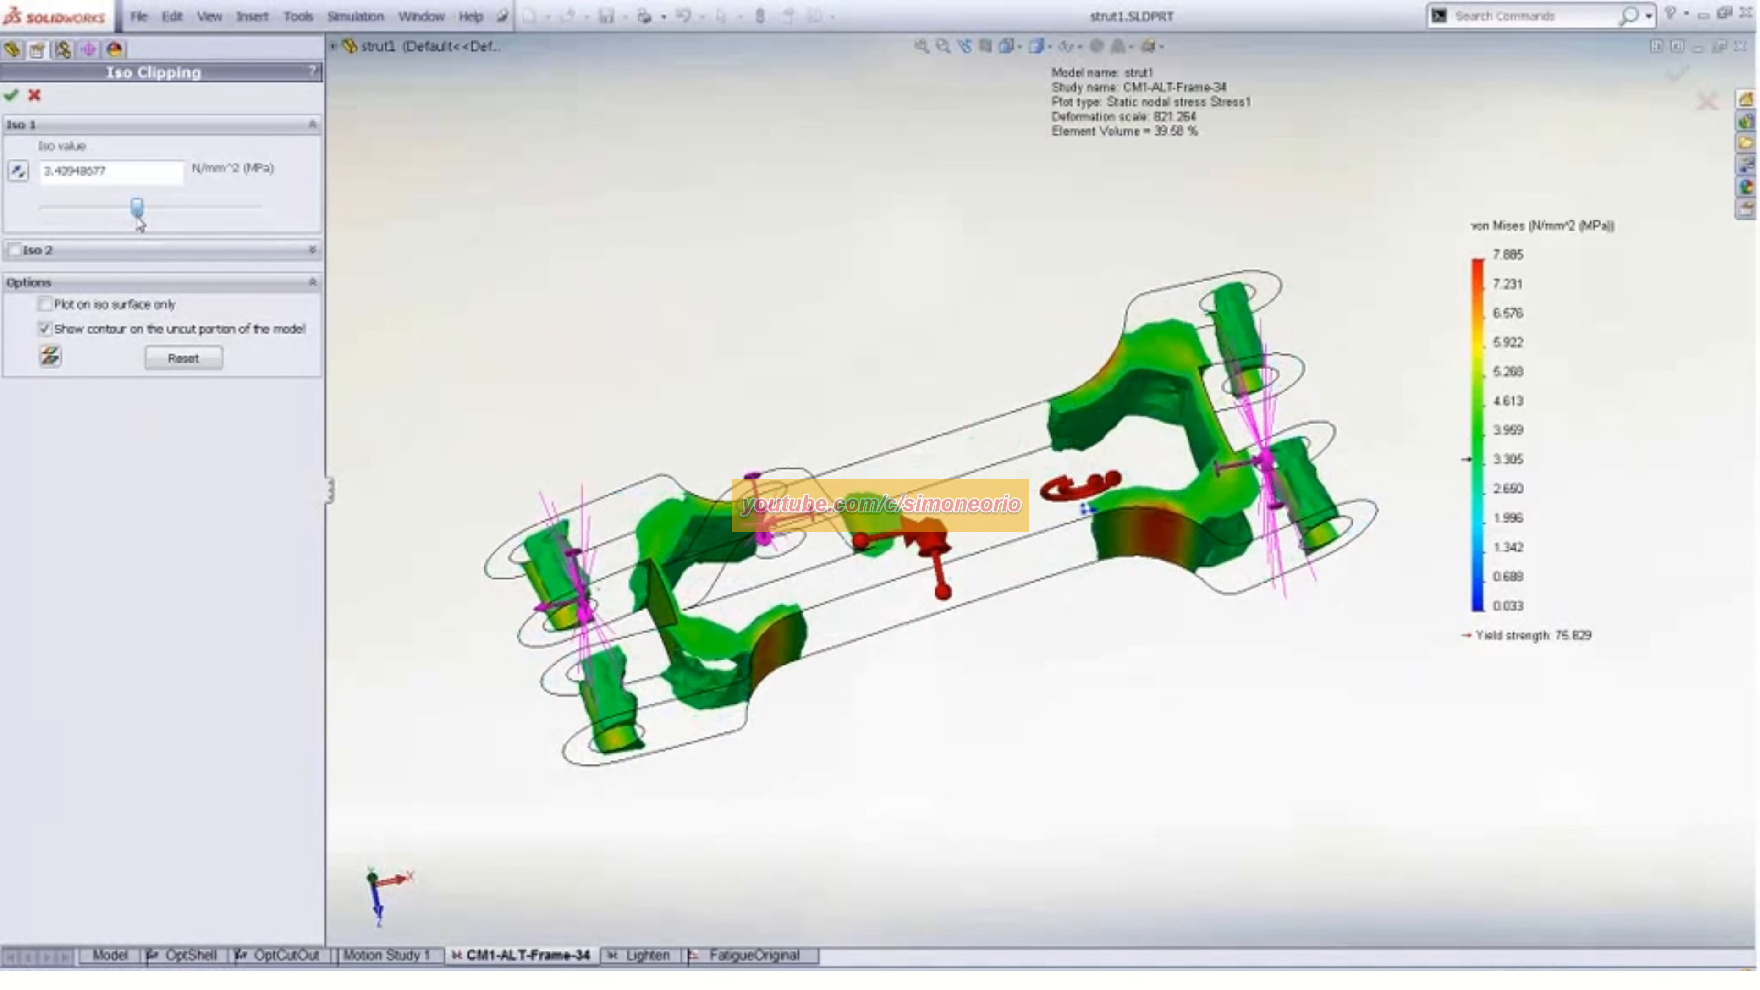
{"action": "left_click", "coordinate": [33, 98]}
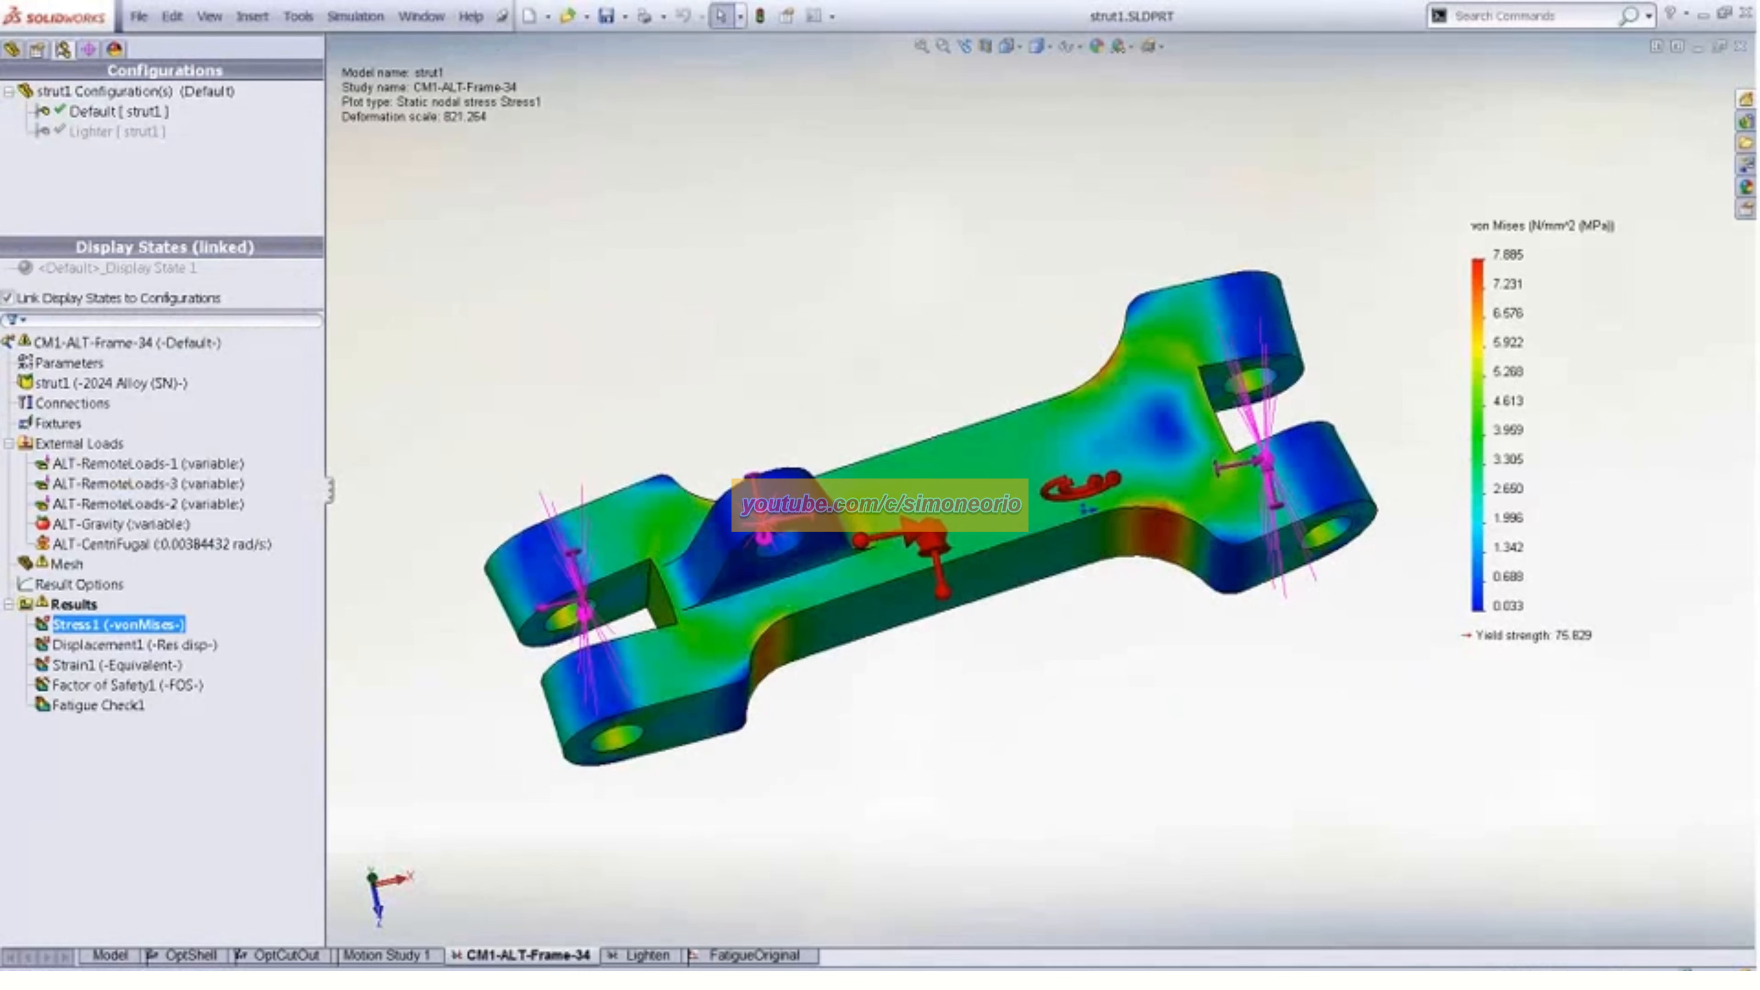
Preview section clipping on the stress plot with Plane1 offset about 7.66 mm, and exit without keeping it
{"action": "right_click", "coordinate": [139, 631]}
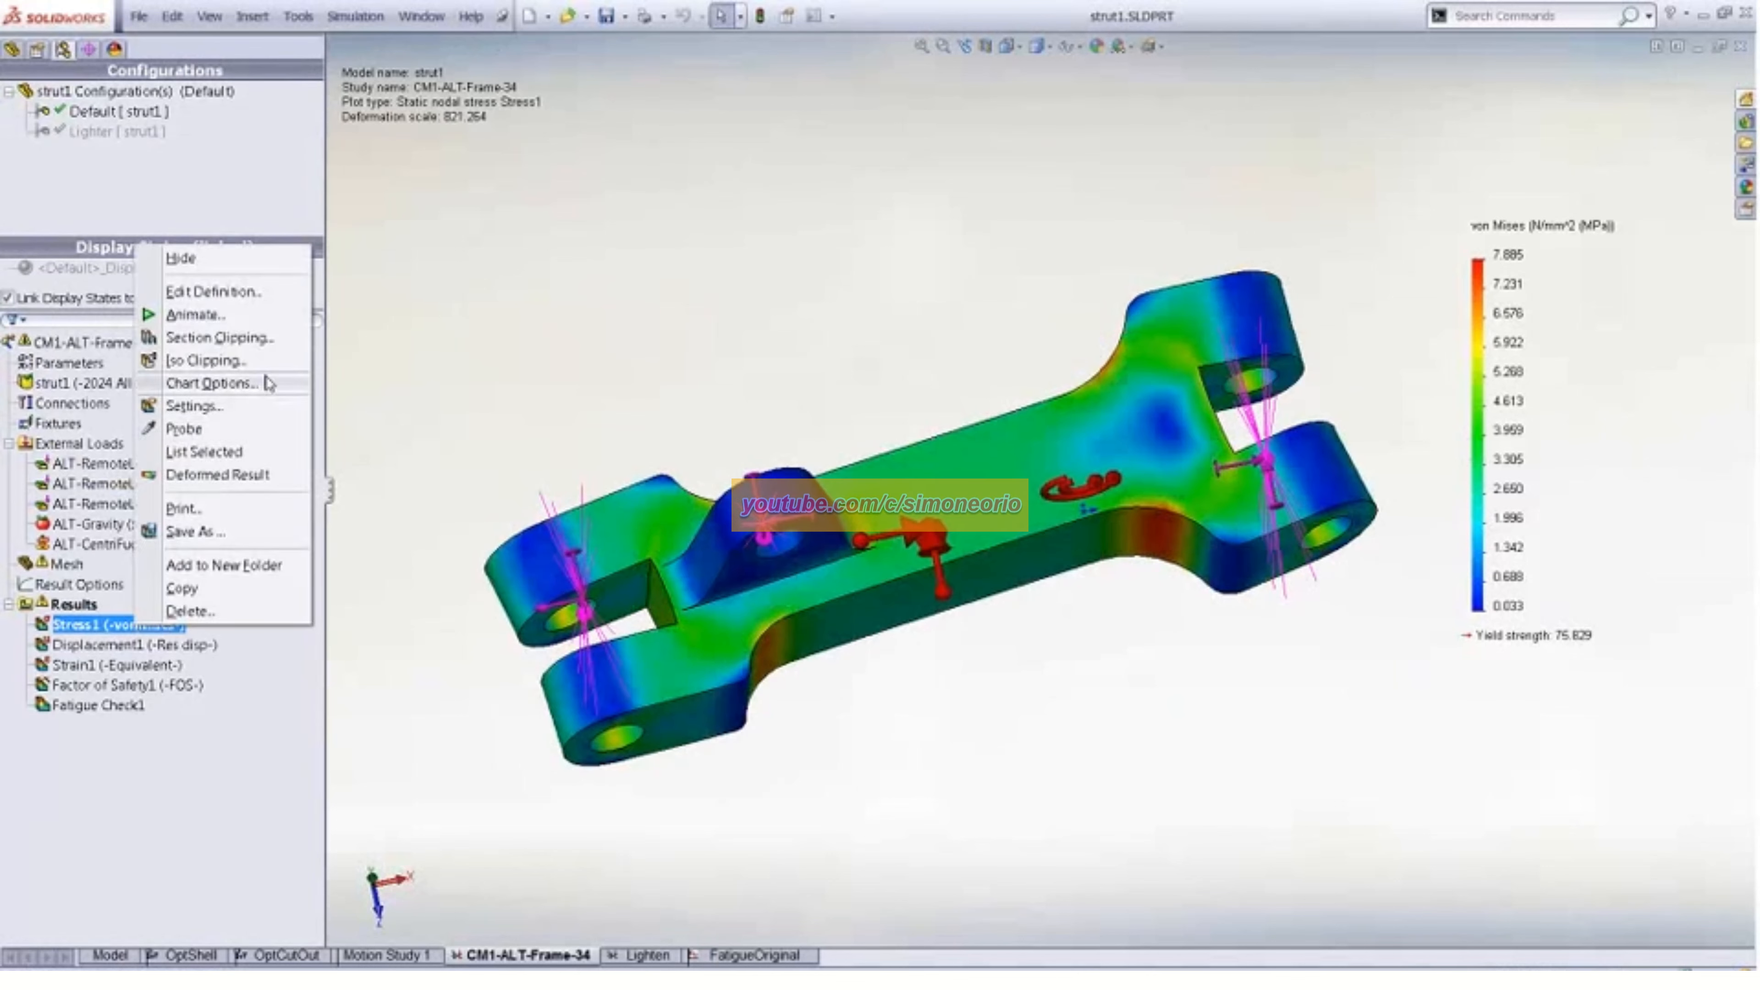
{"action": "left_click", "coordinate": [261, 343]}
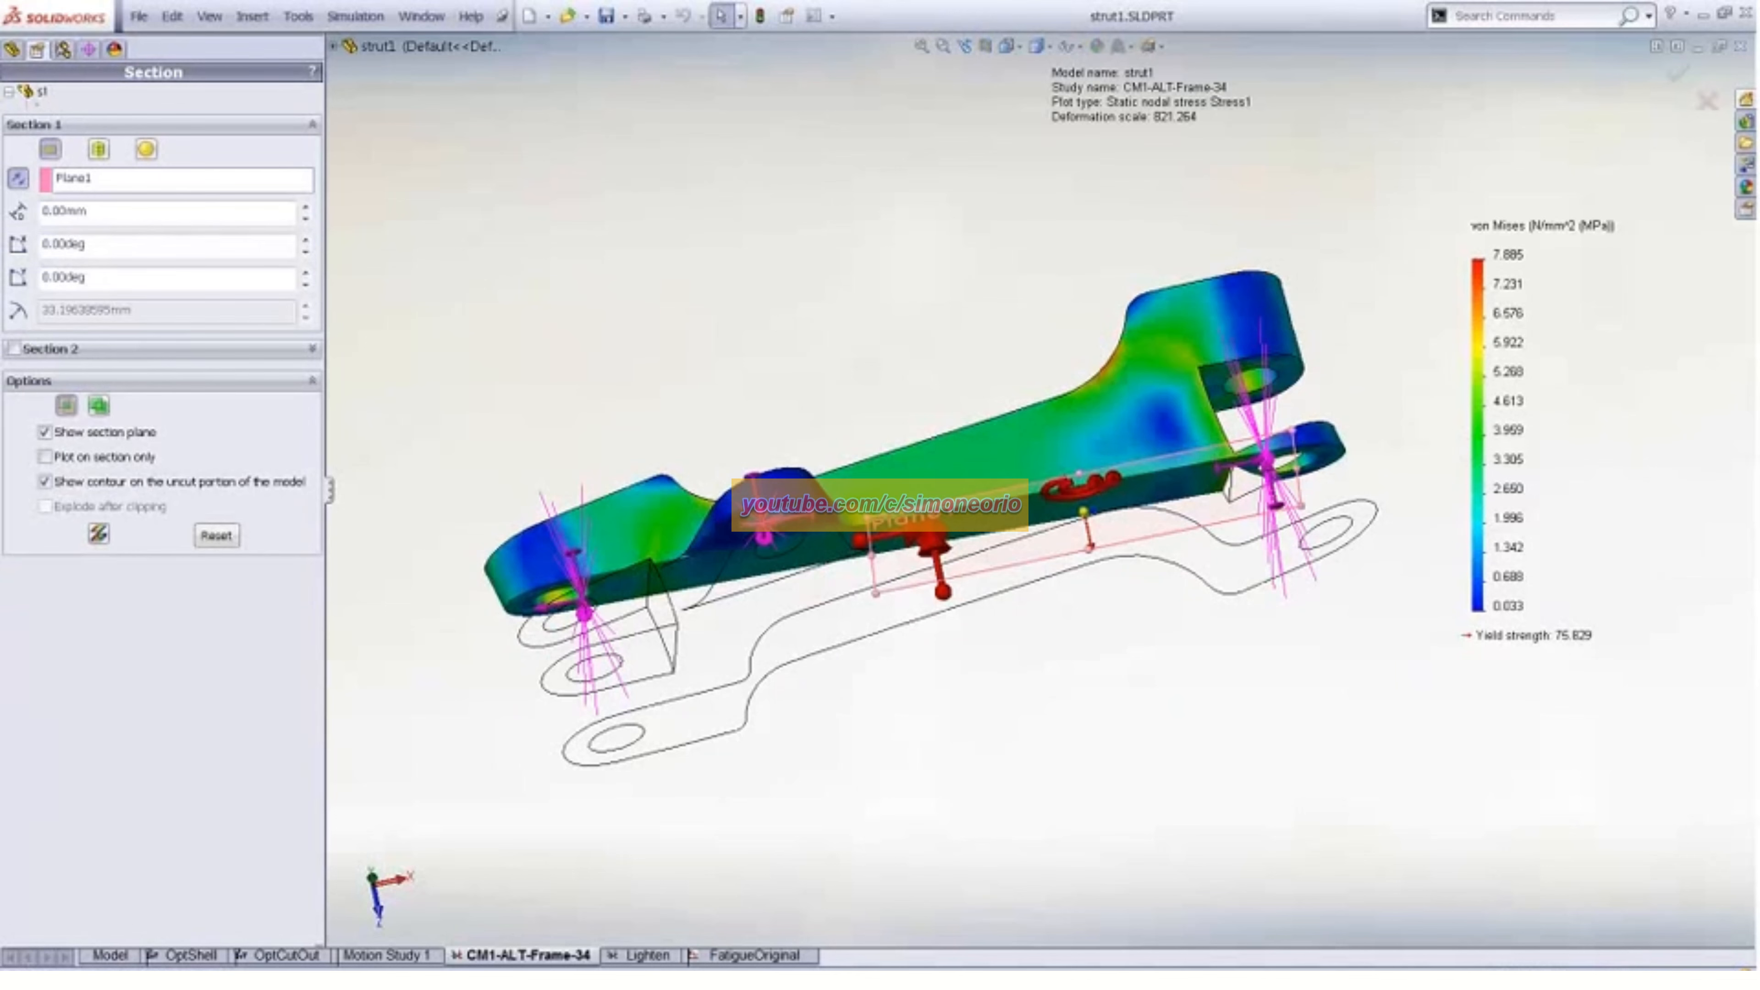
{"action": "middle_click_drag", "start_coordinate": [609, 374], "coordinate": [655, 380]}
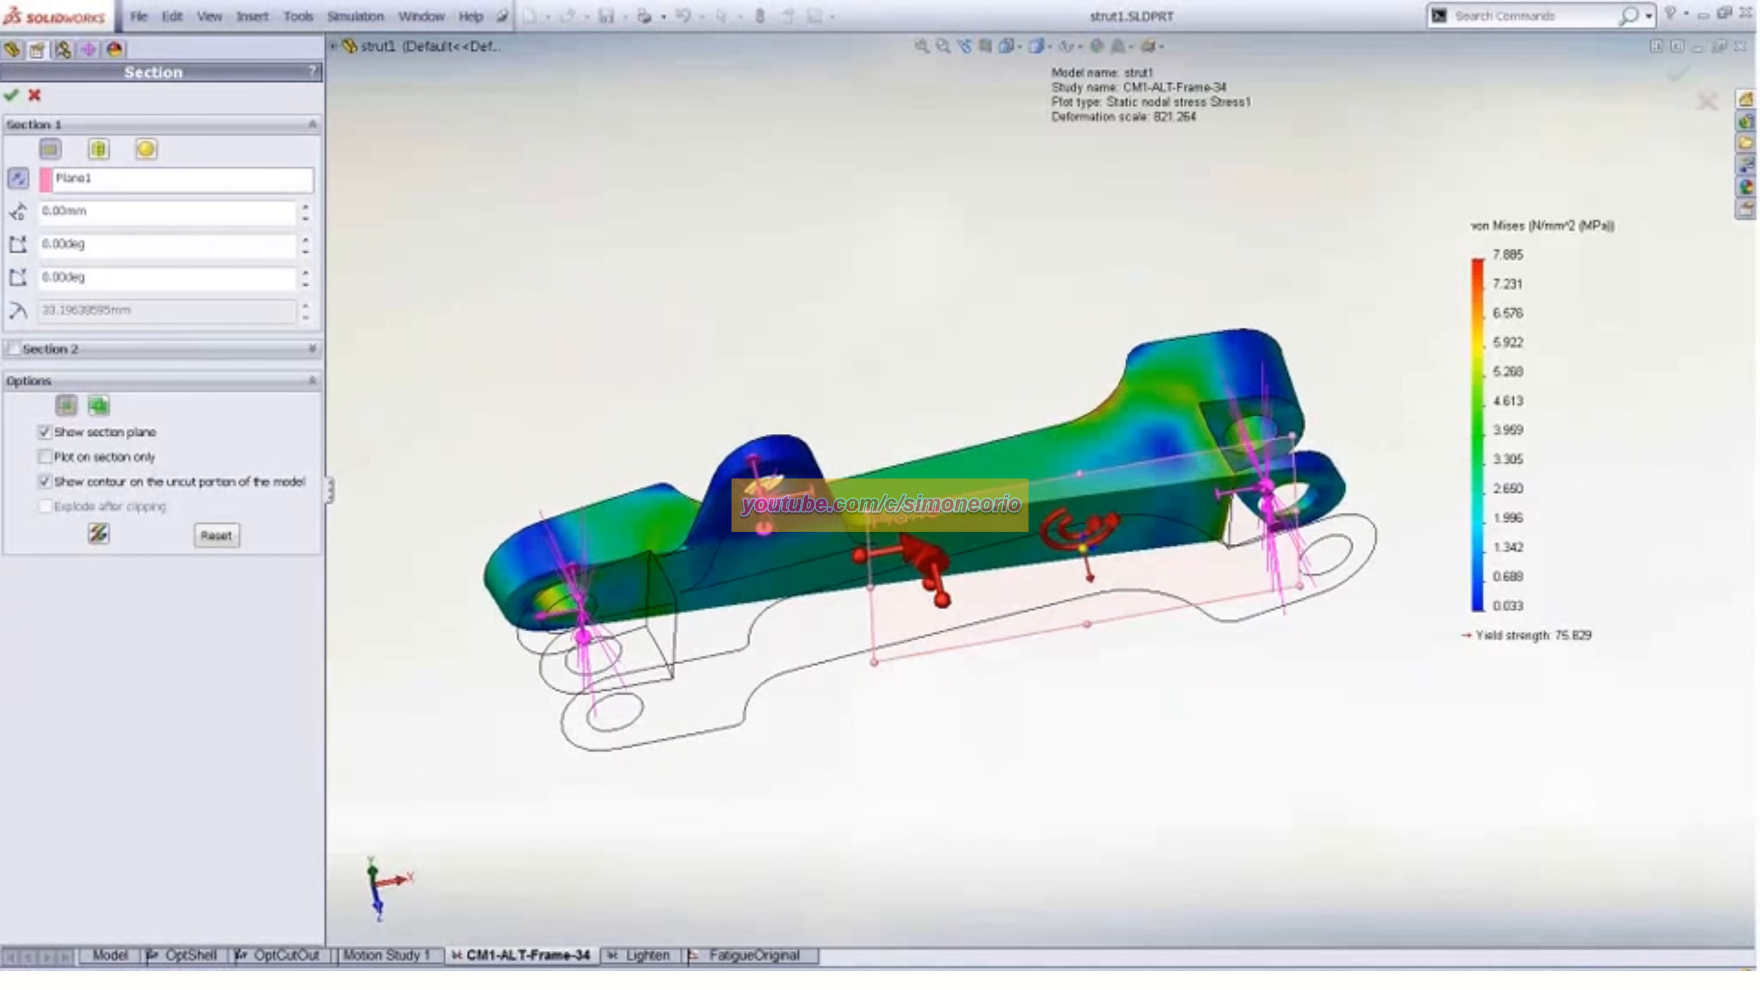
{"action": "left_click_drag", "start_coordinate": [1088, 575], "coordinate": [1068, 644]}
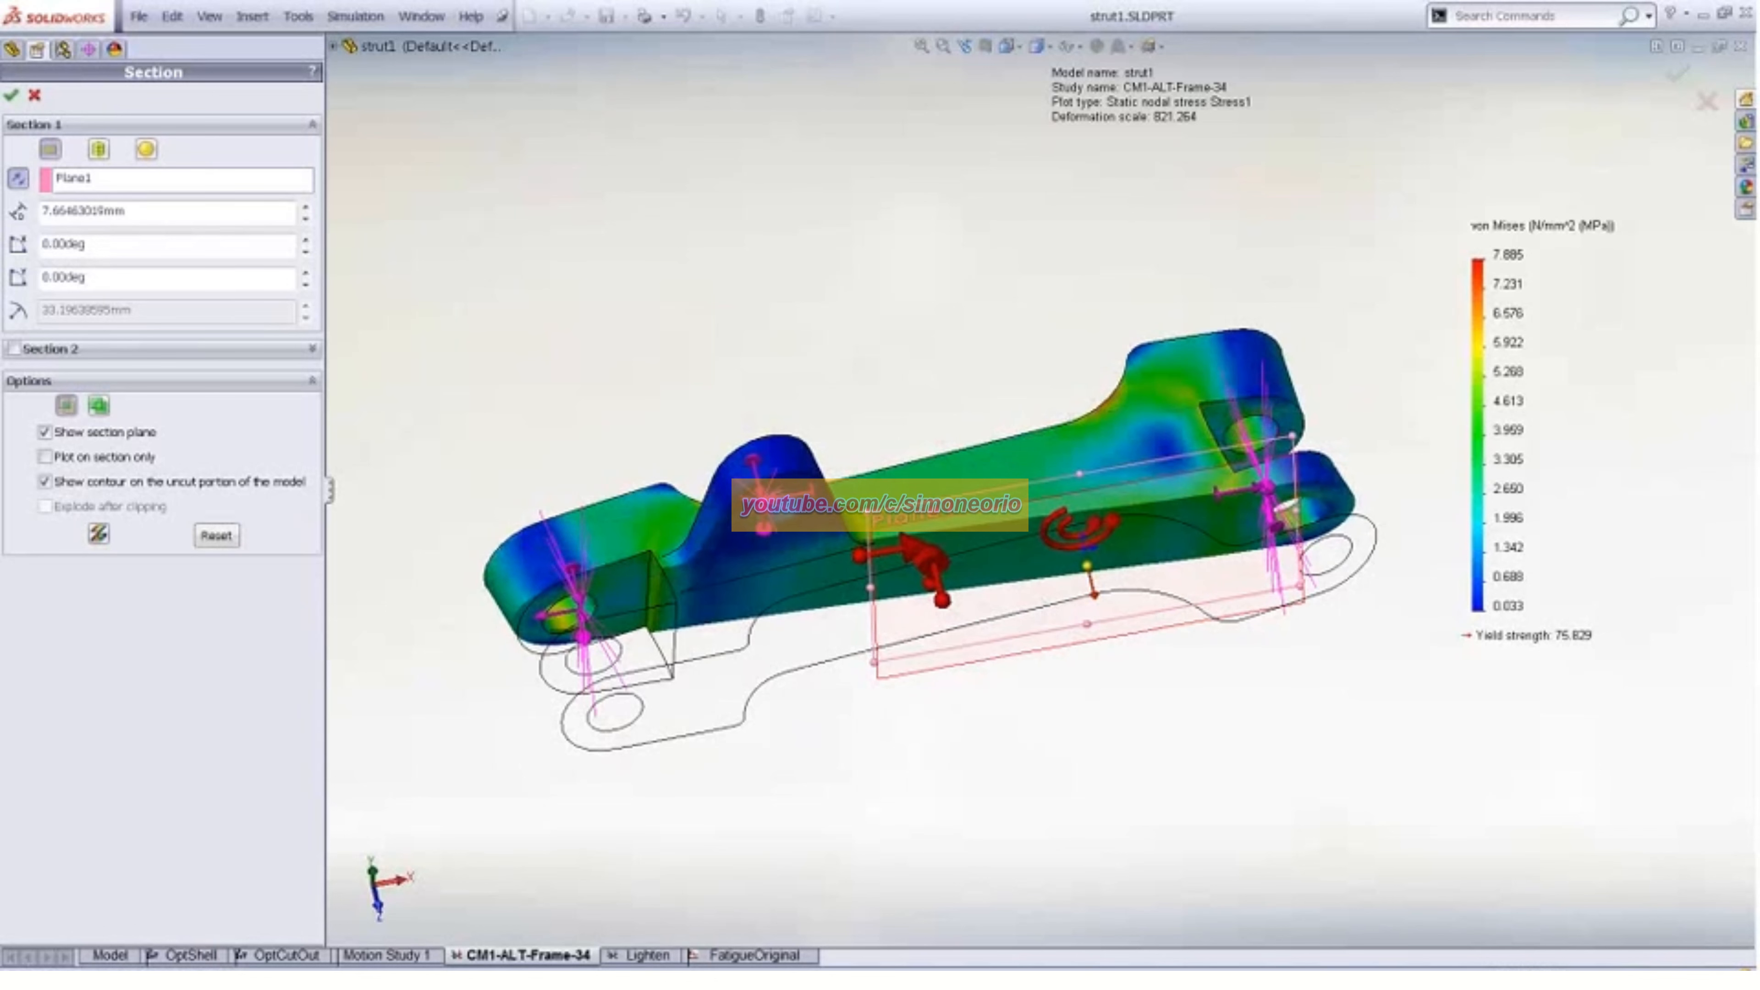
{"action": "left_click", "coordinate": [34, 95]}
{"action": "middle_click_drag", "start_coordinate": [626, 288], "coordinate": [667, 483]}
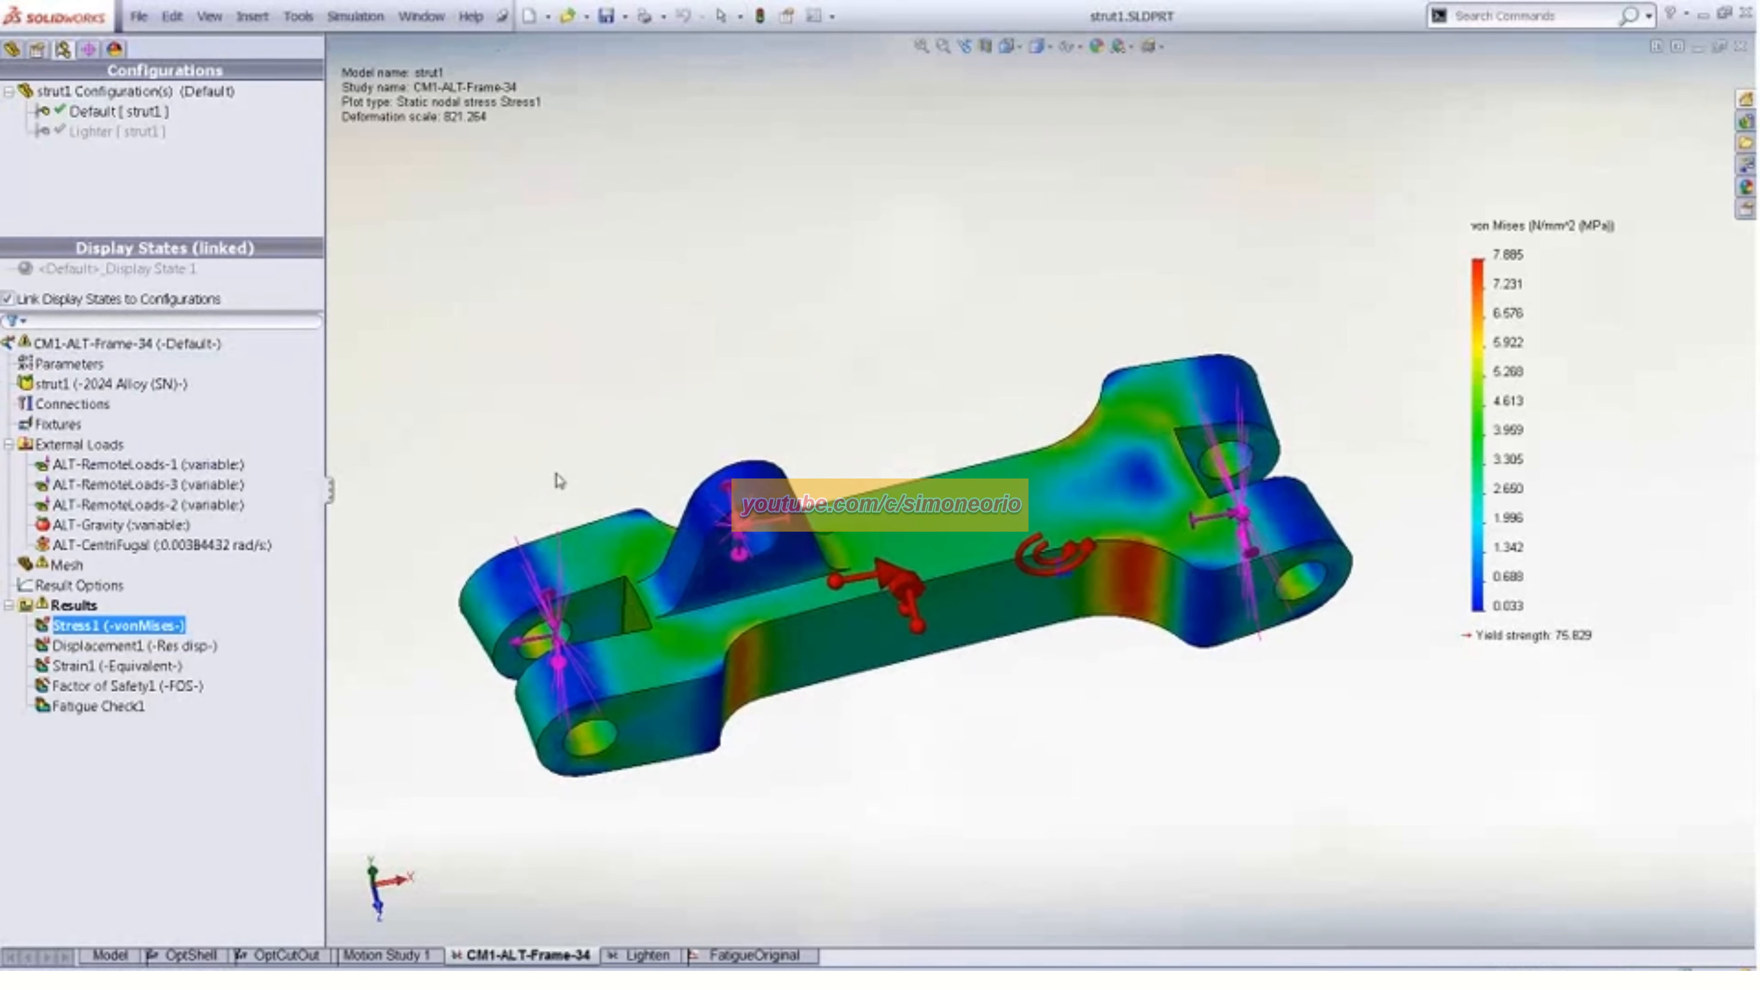
Go through the displacement and strain results and display the factor of safety plot for inspection
{"action": "left_click", "coordinate": [143, 648]}
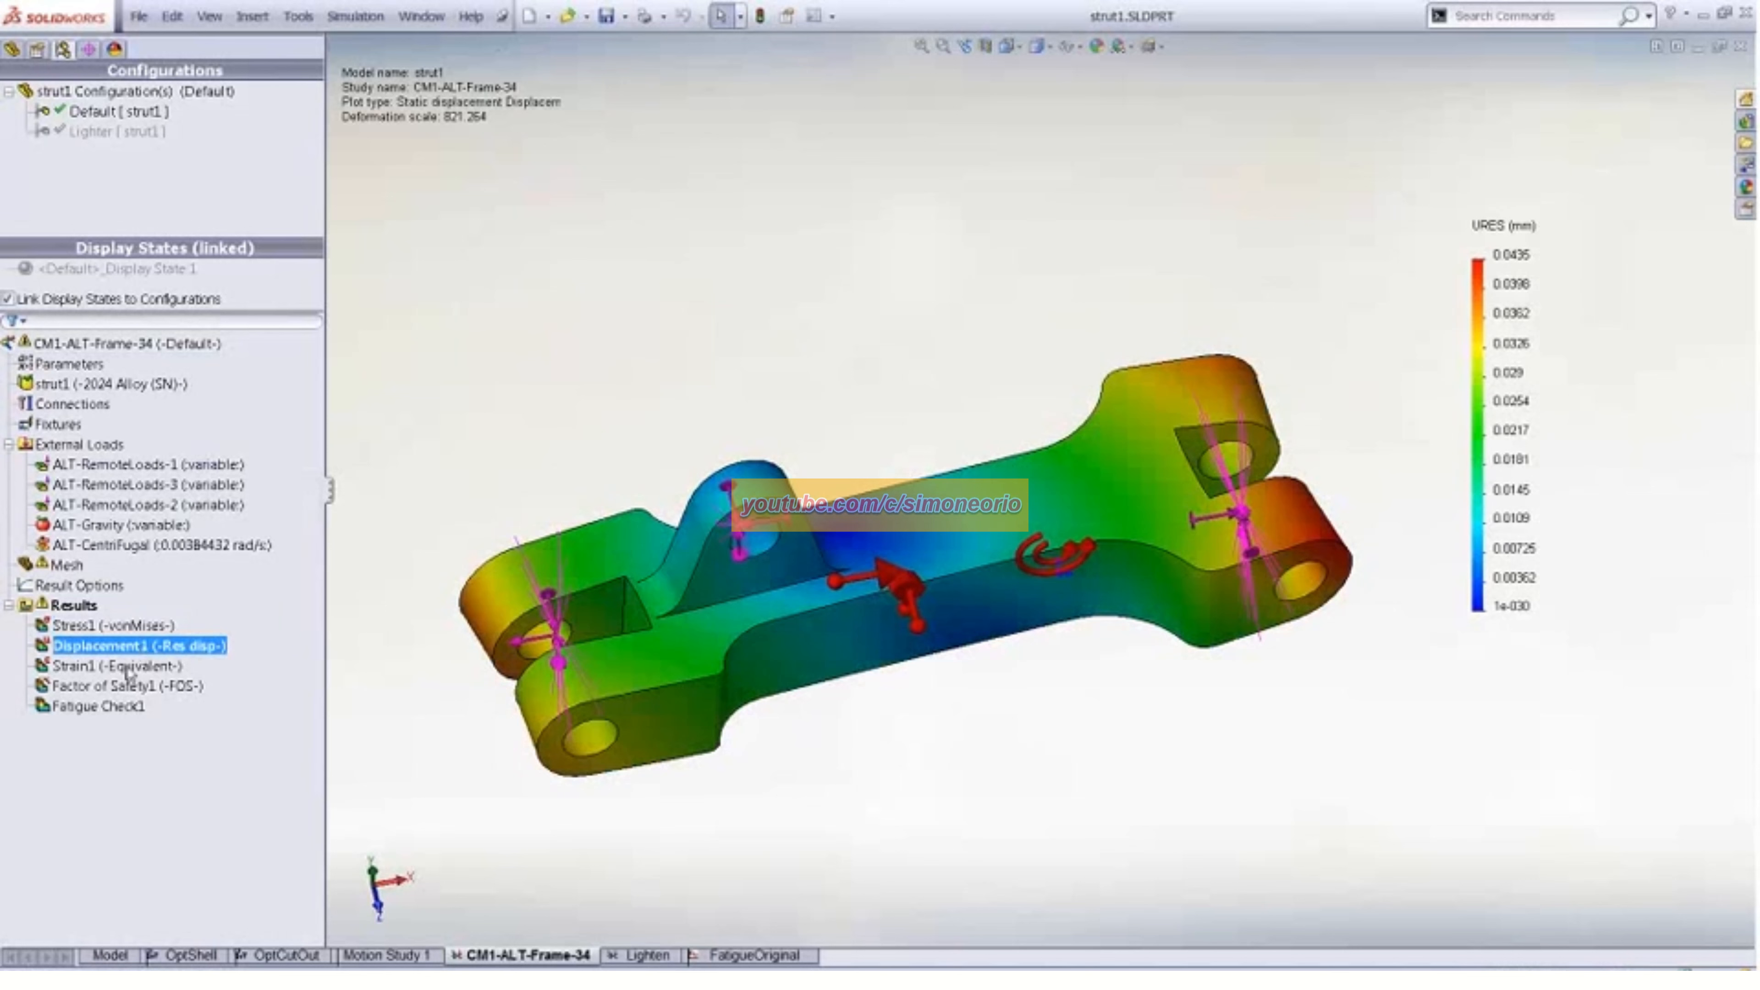
{"action": "left_click", "coordinate": [129, 668]}
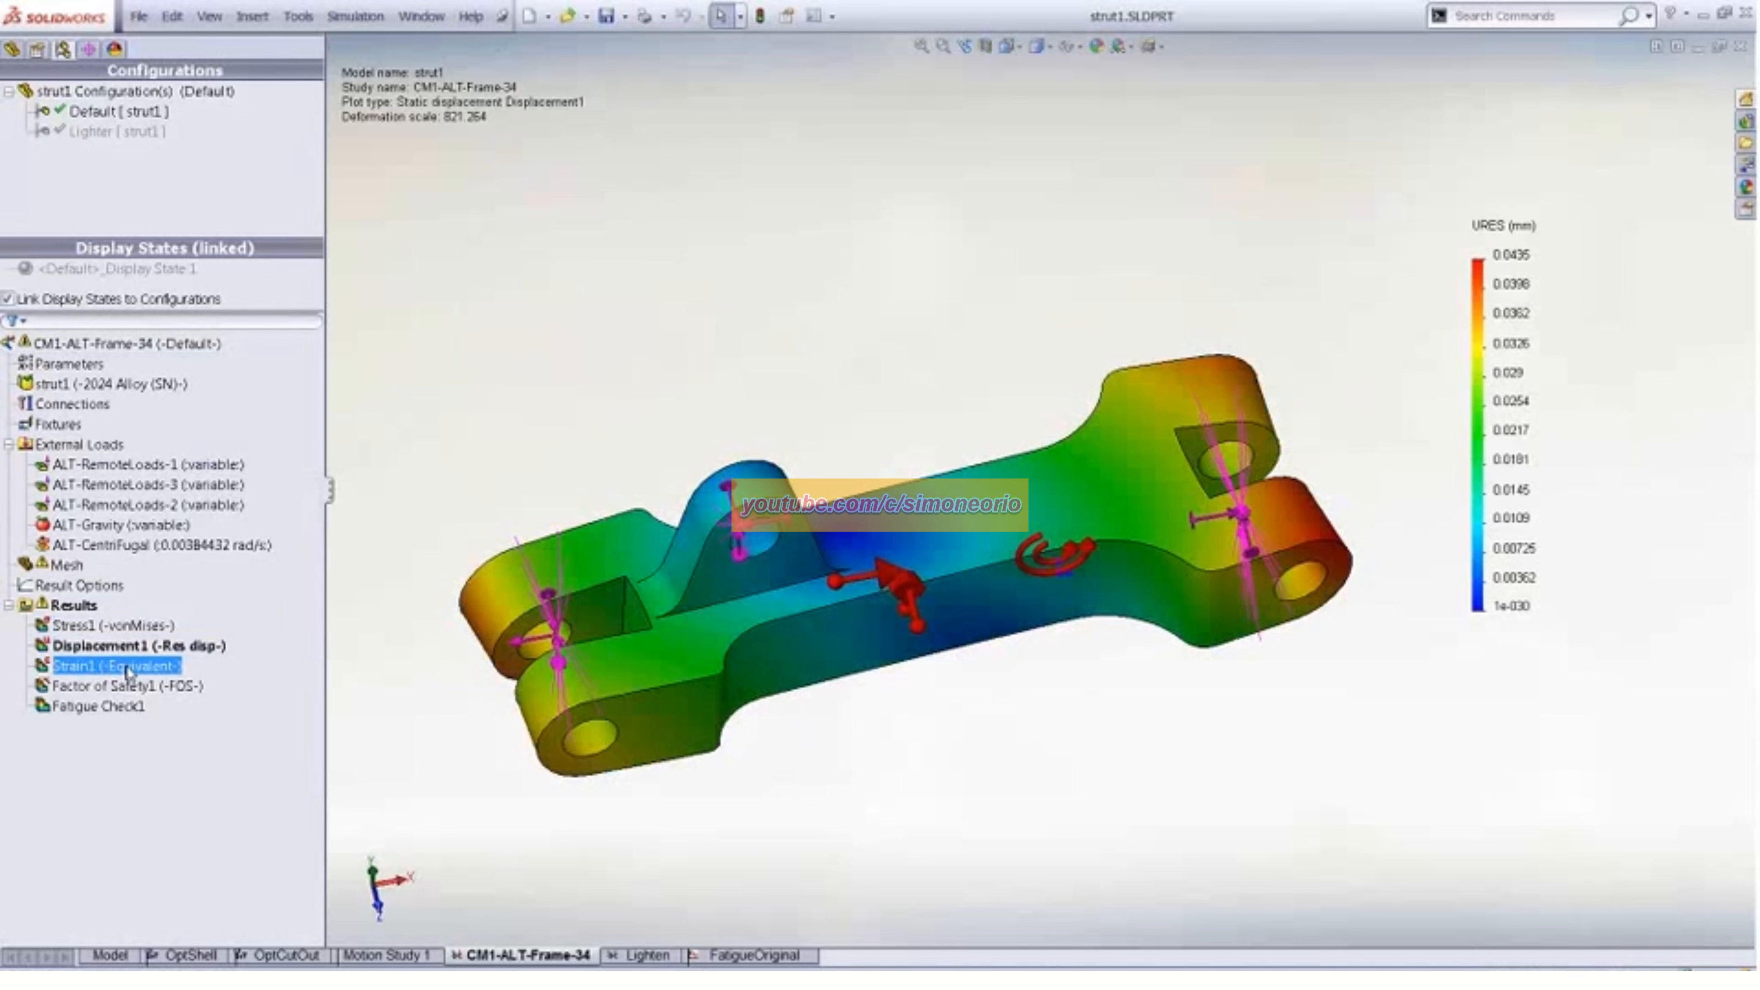
{"action": "left_click", "coordinate": [155, 689]}
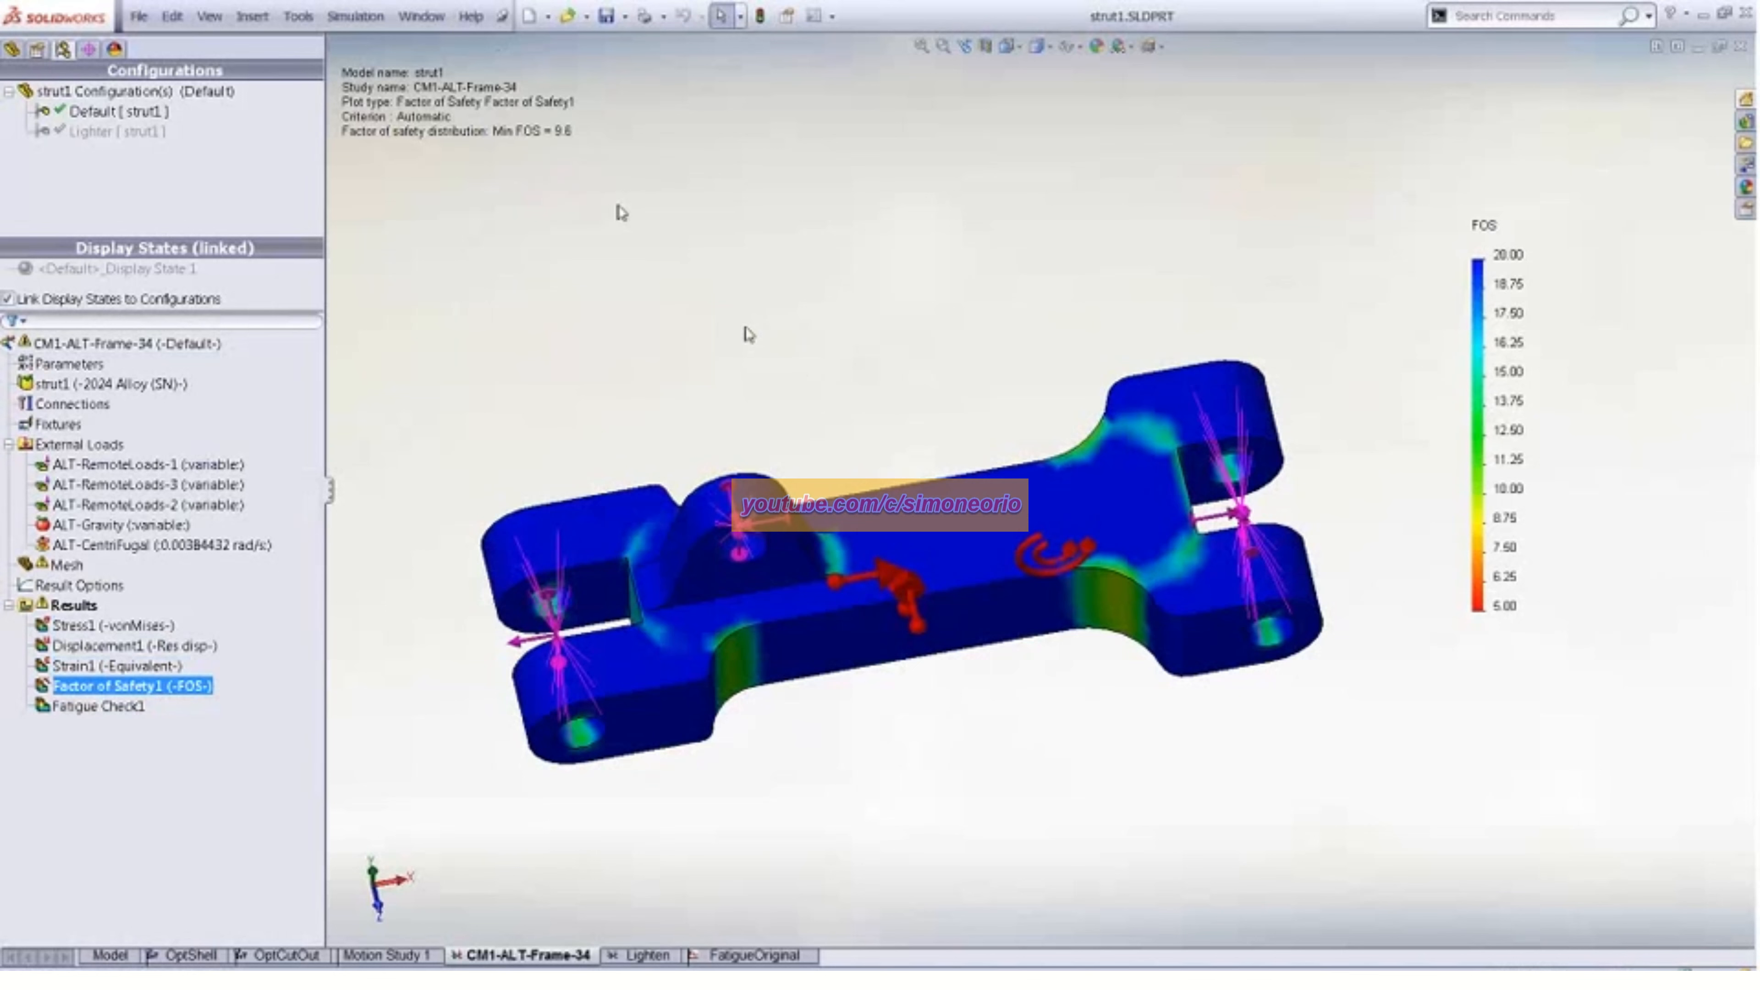
{"action": "middle_click_drag", "start_coordinate": [748, 335], "coordinate": [750, 262]}
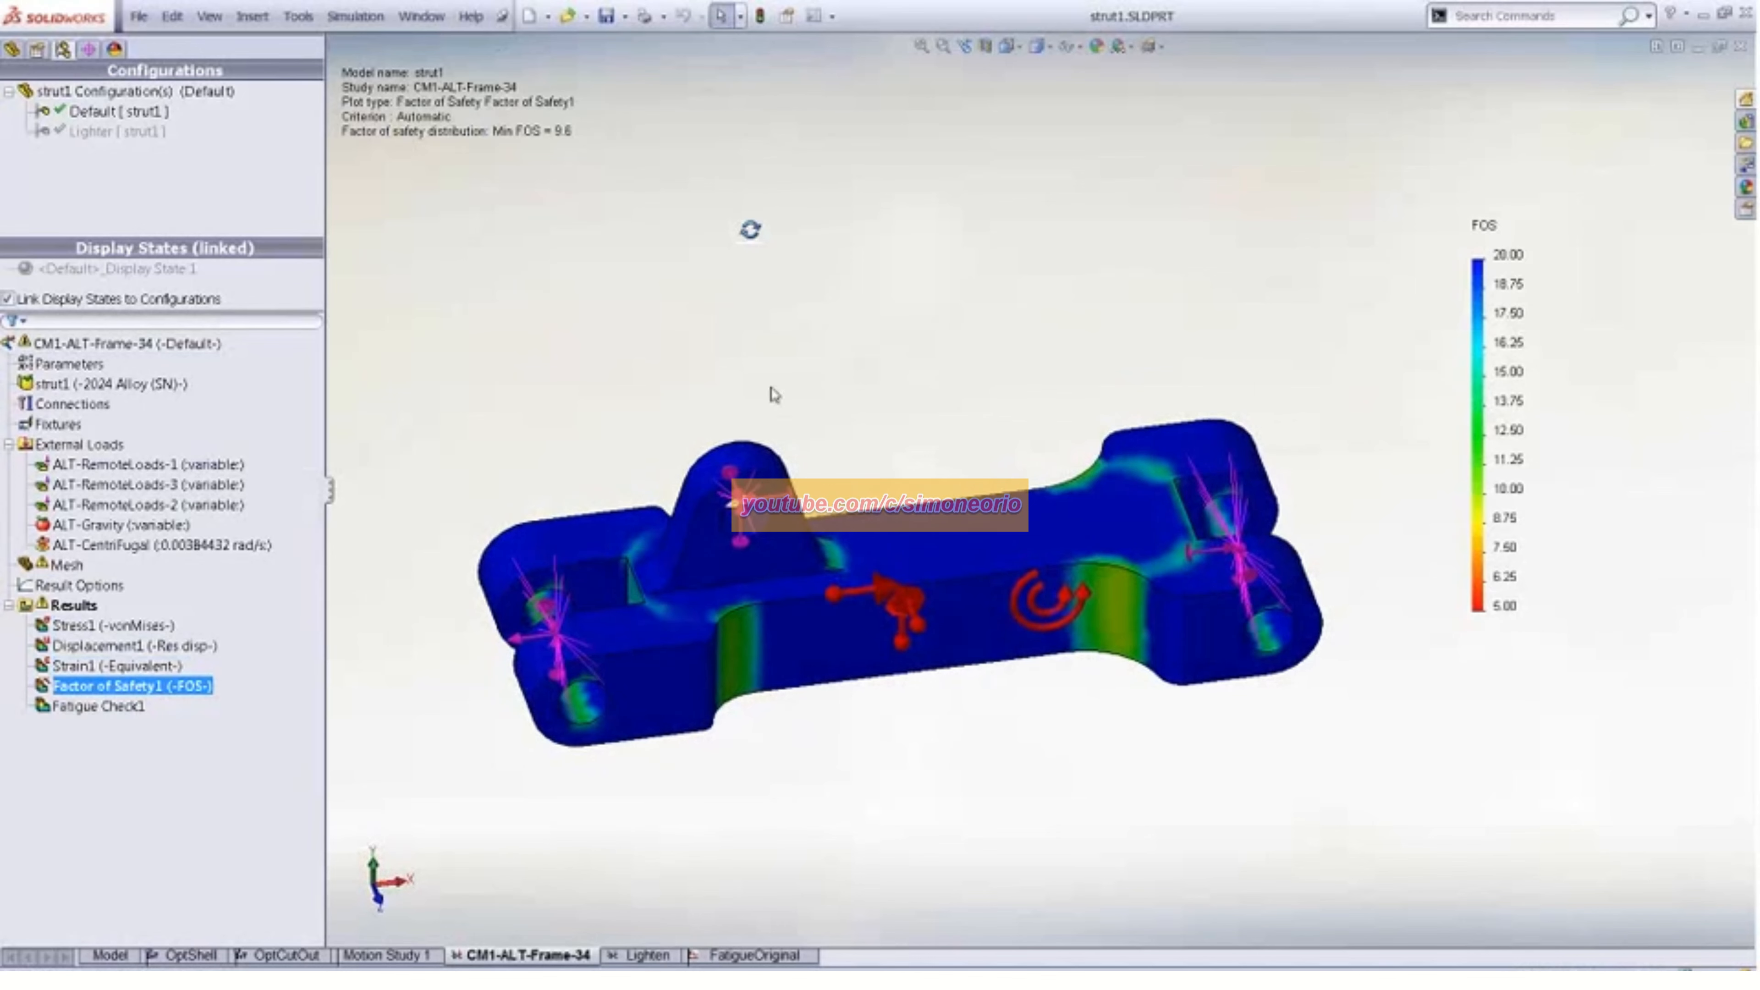
{"action": "middle_click_drag", "start_coordinate": [774, 389], "coordinate": [787, 311], "text": "ctrl"}
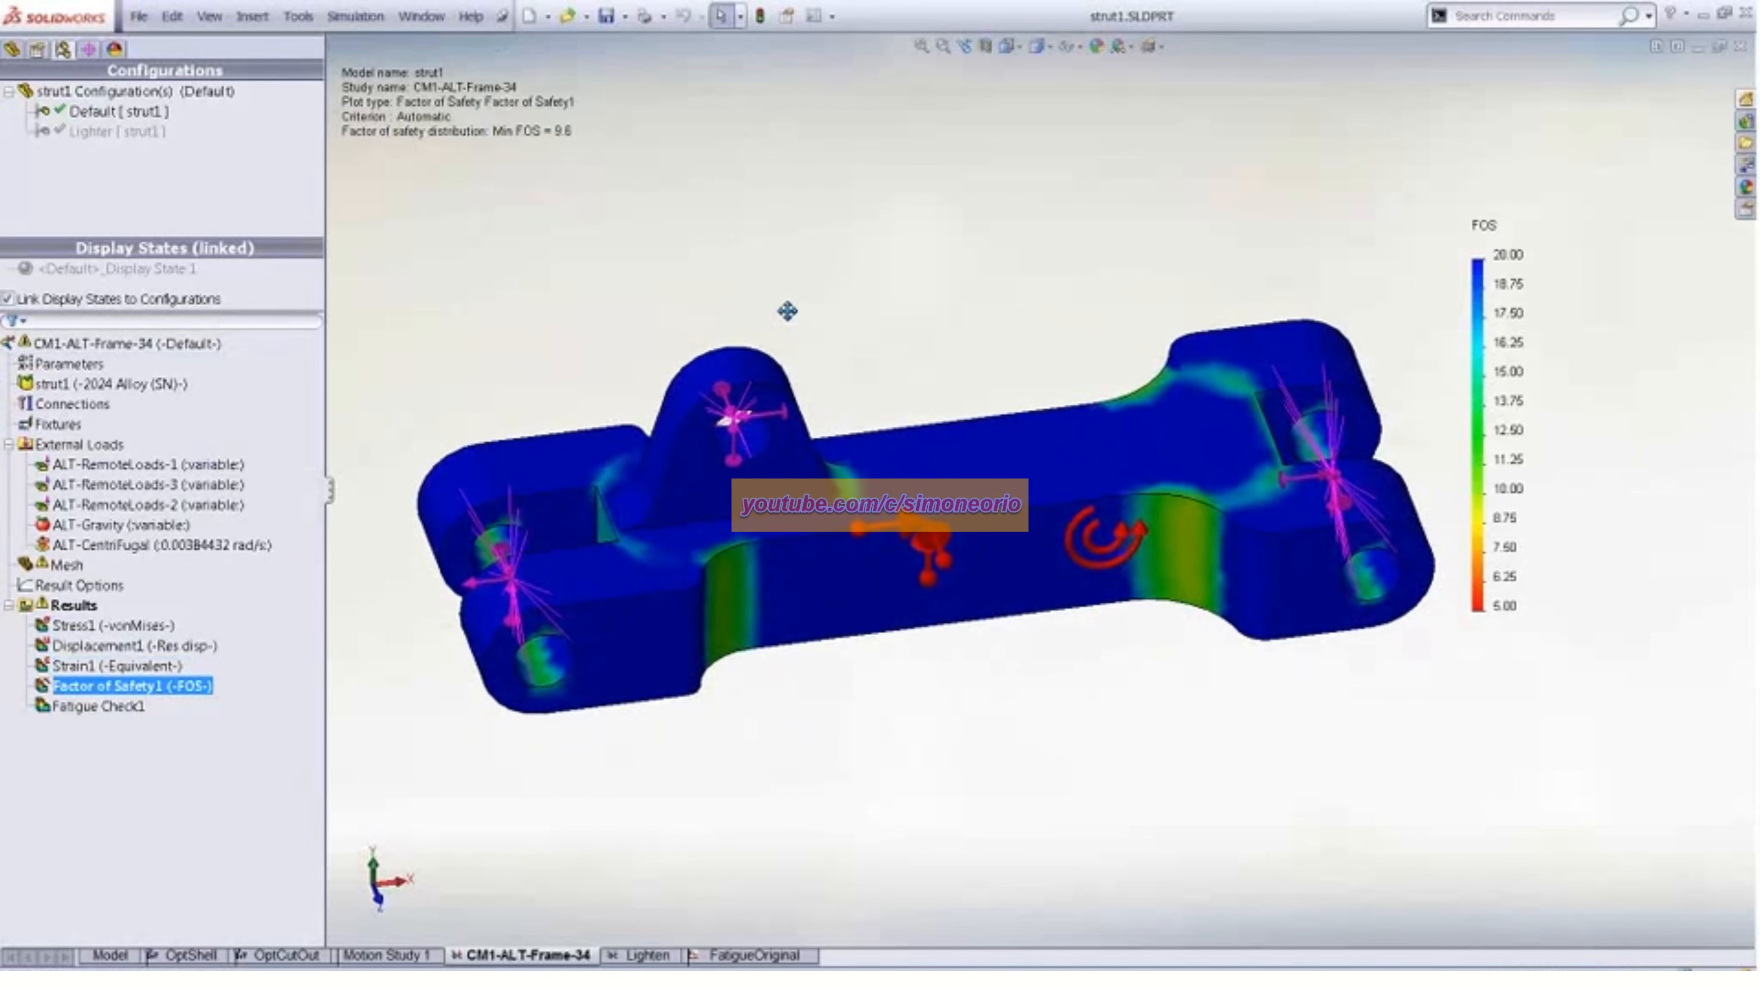
Probe the factor of safety plot at five locations along the strut's front side, from the near fork arm to the opposite fillet
{"action": "right_click", "coordinate": [169, 696]}
{"action": "left_click", "coordinate": [240, 516]}
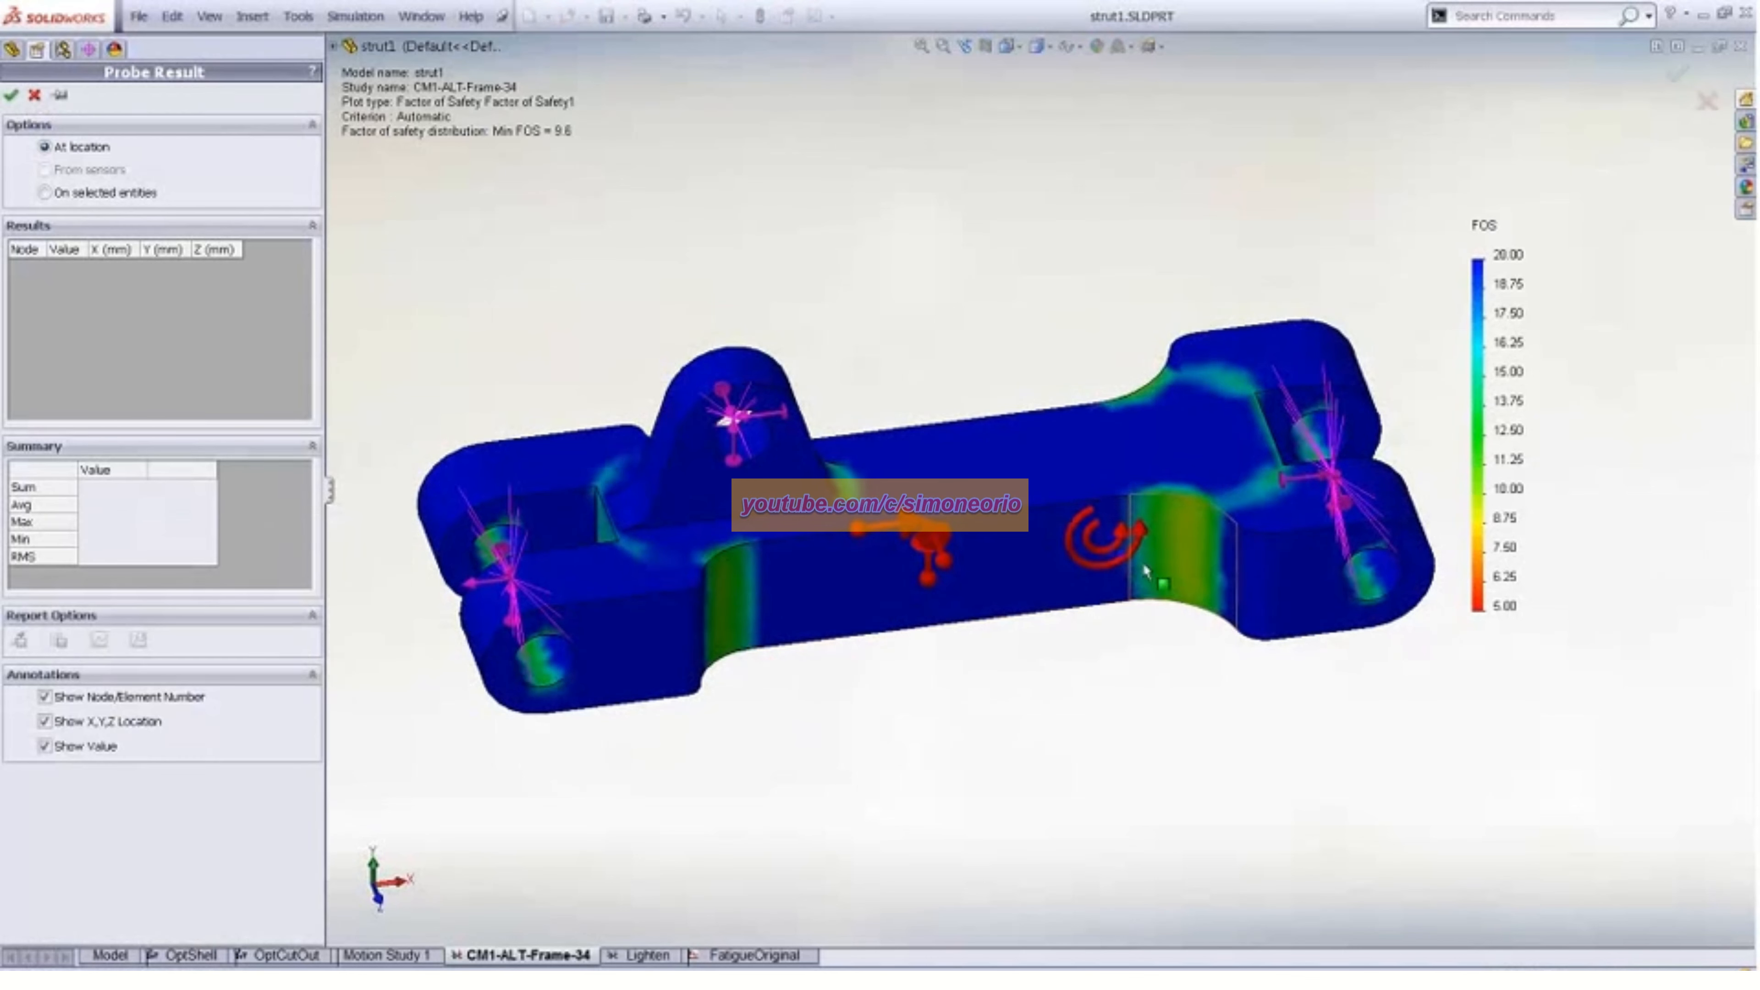
{"action": "left_click", "coordinate": [1242, 580]}
{"action": "left_click", "coordinate": [1174, 560]}
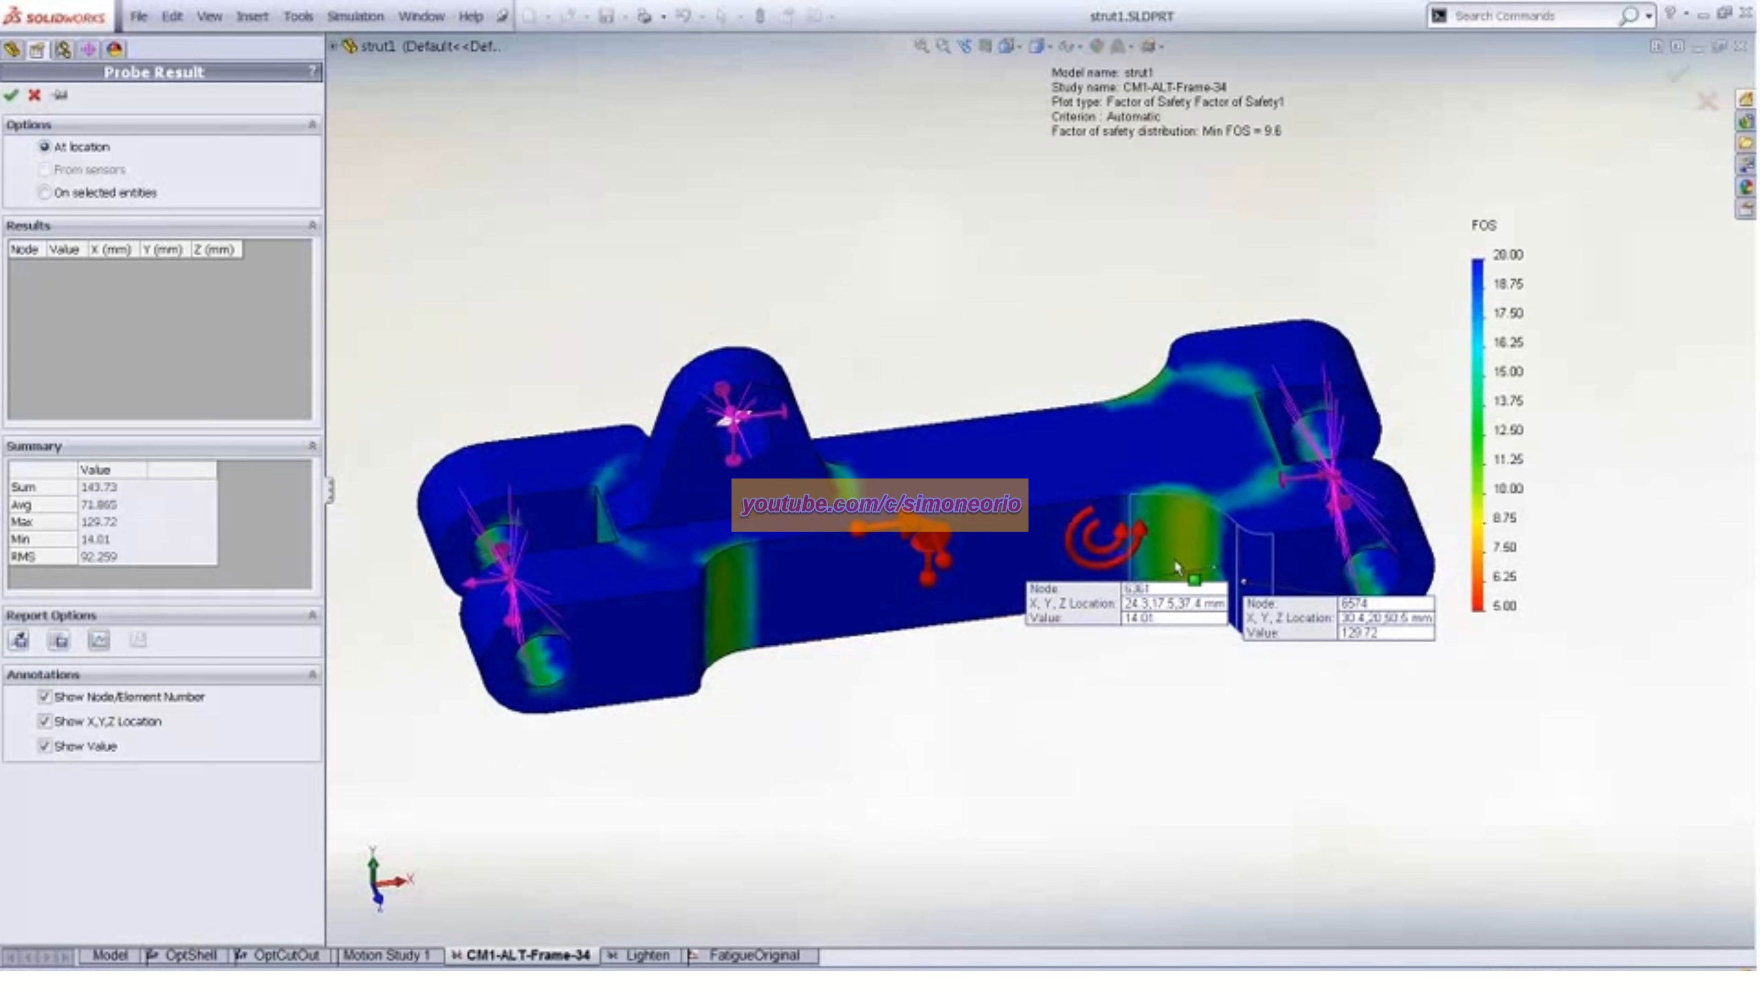
{"action": "left_click", "coordinate": [1057, 563]}
{"action": "left_click", "coordinate": [795, 598]}
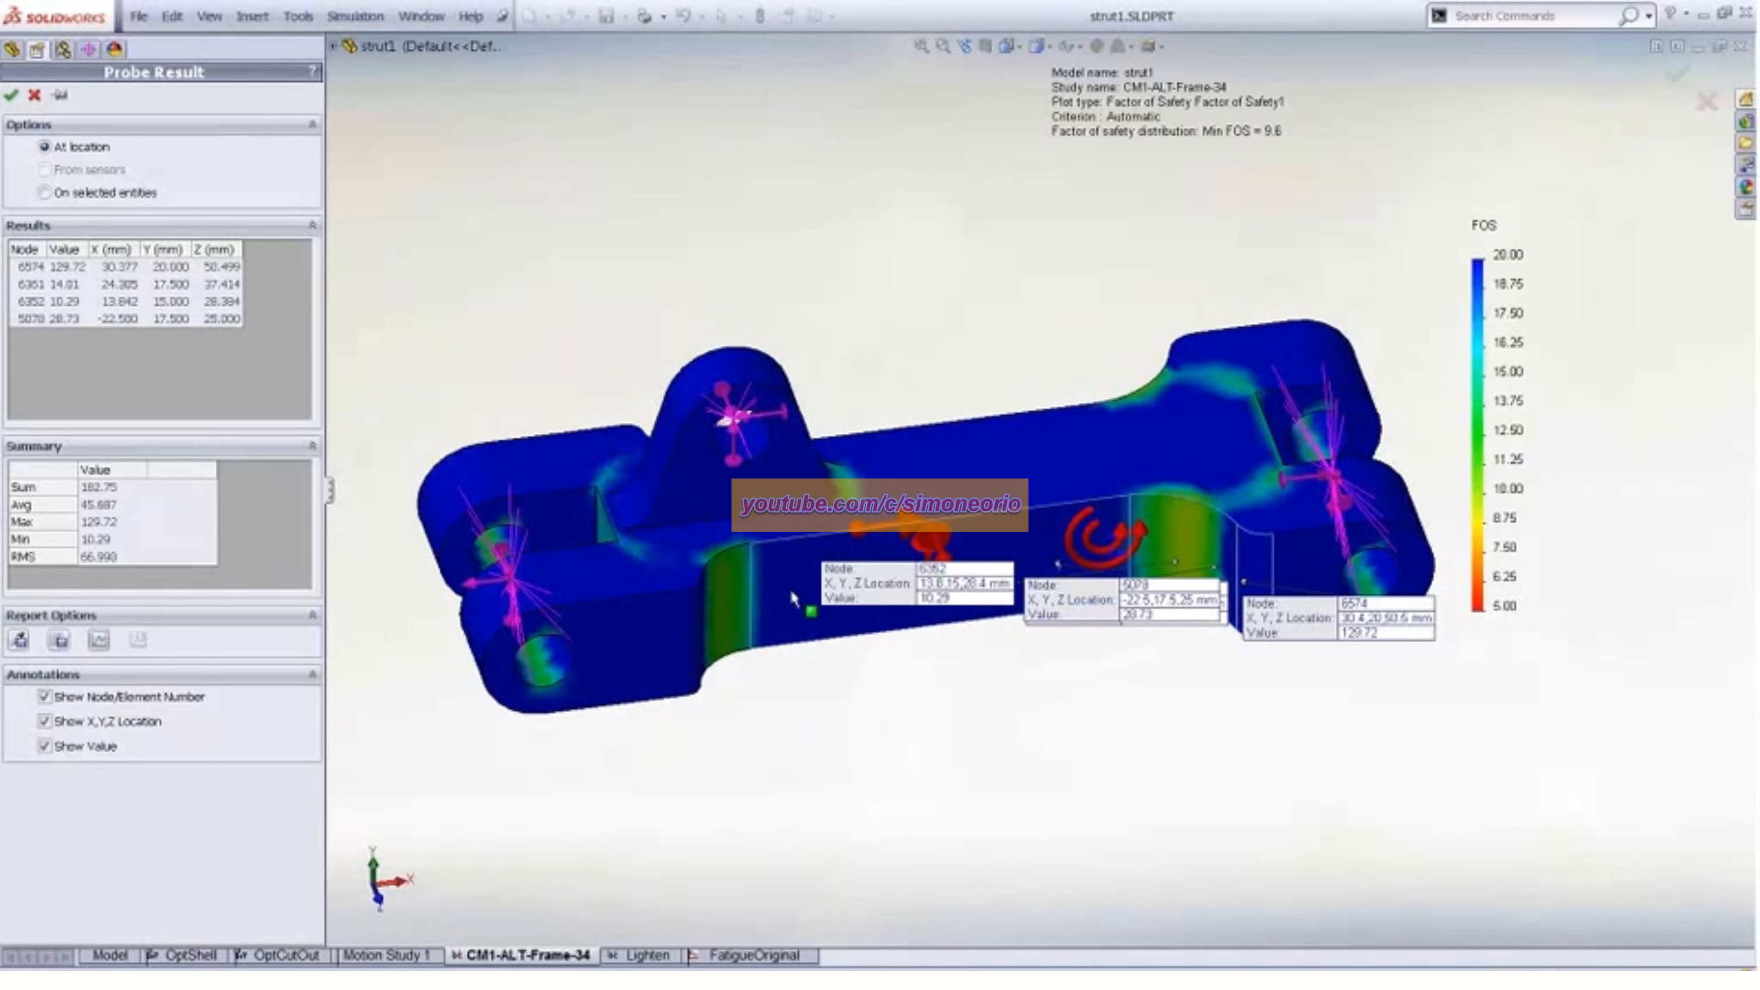
{"action": "left_click", "coordinate": [793, 595]}
Graph the probed factor of safety values and save the probe locations as a sensor
{"action": "left_click", "coordinate": [99, 639]}
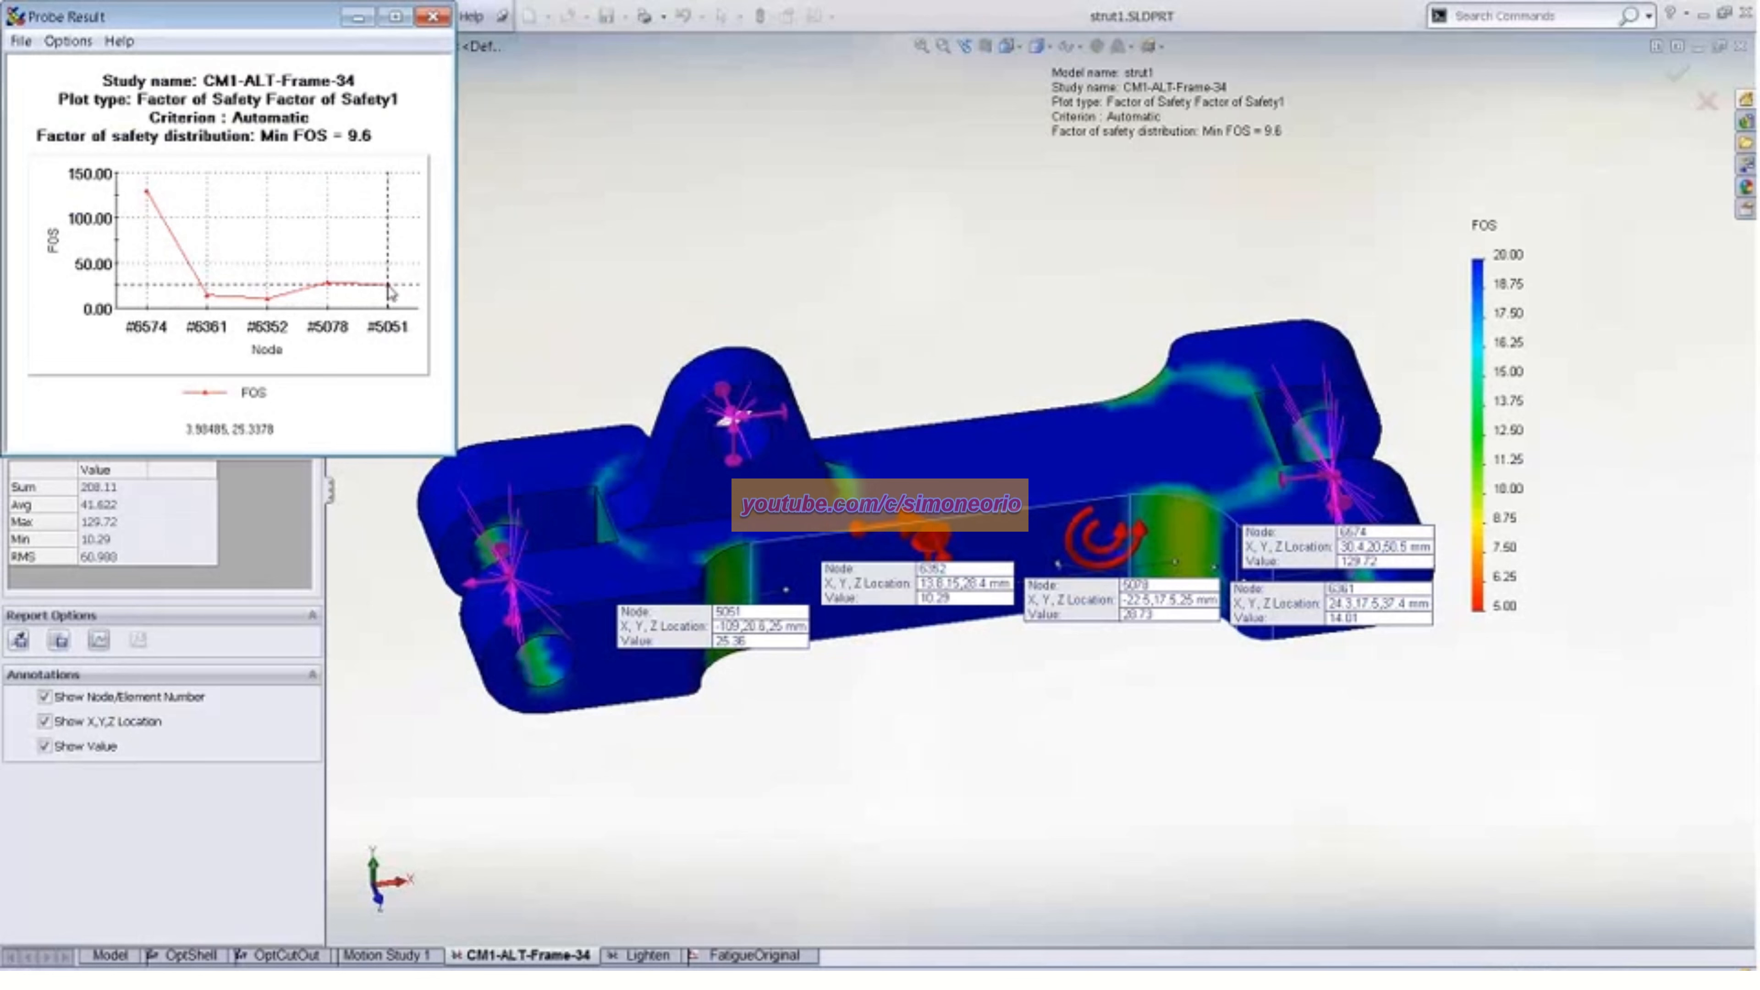
{"action": "left_click", "coordinate": [433, 16]}
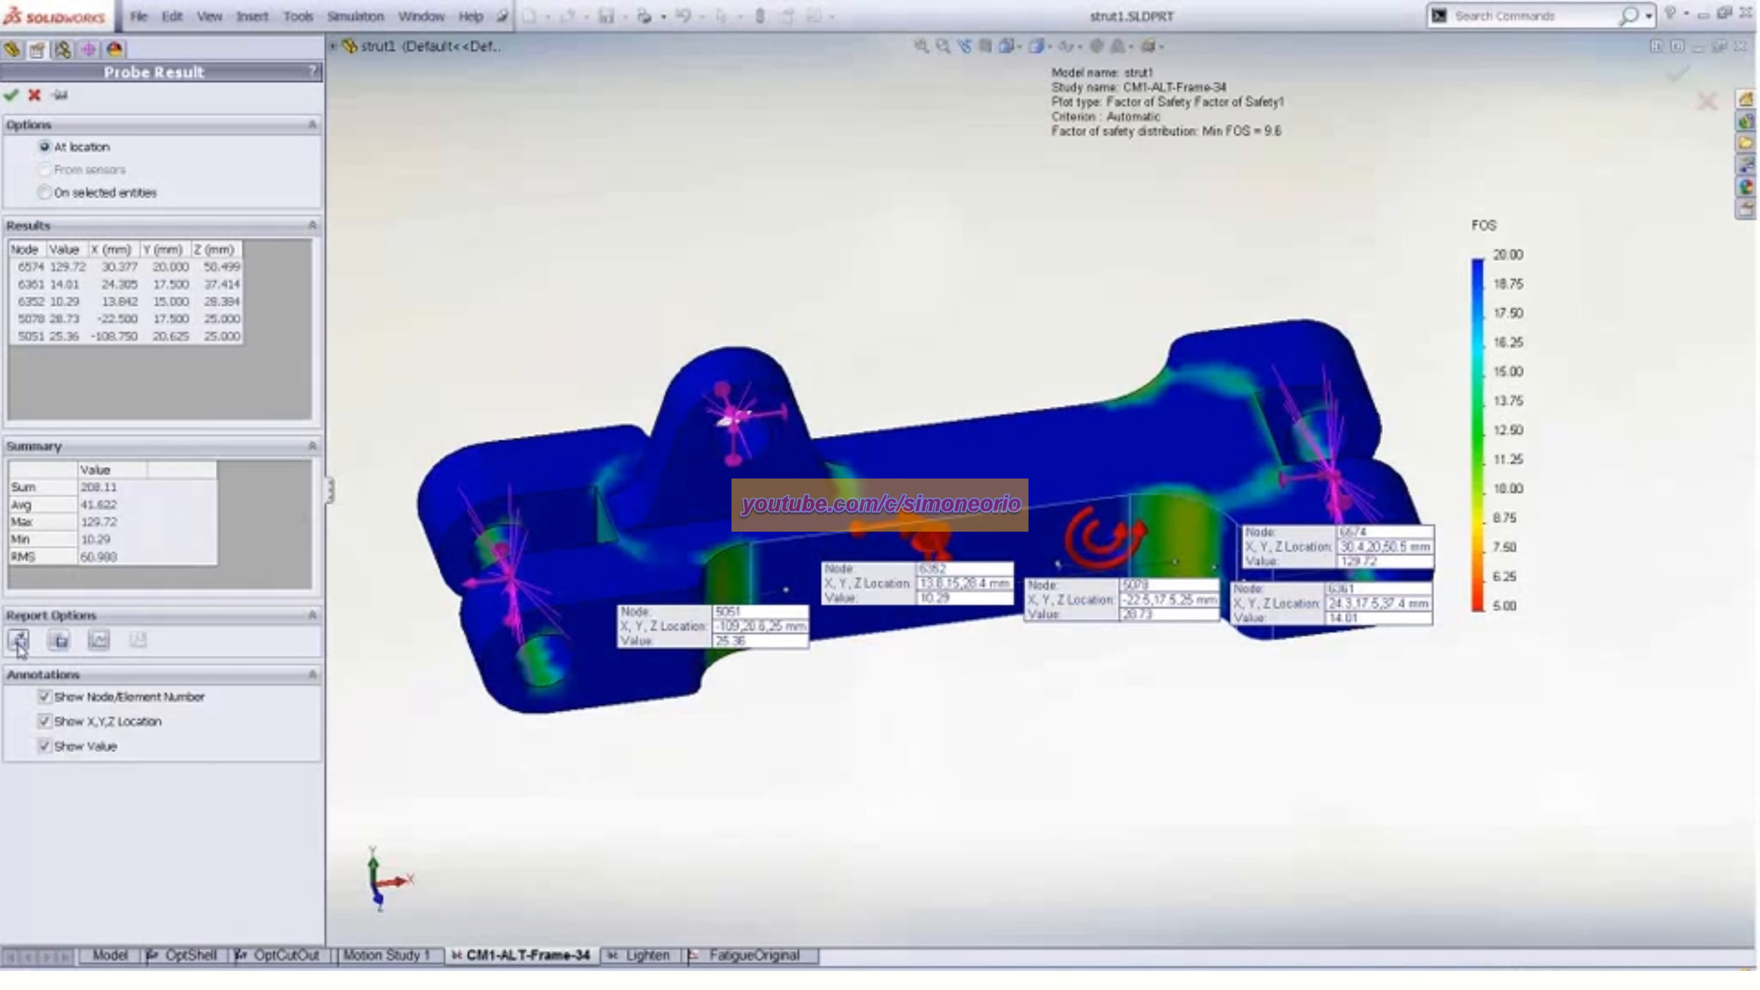
{"action": "left_click", "coordinate": [11, 94]}
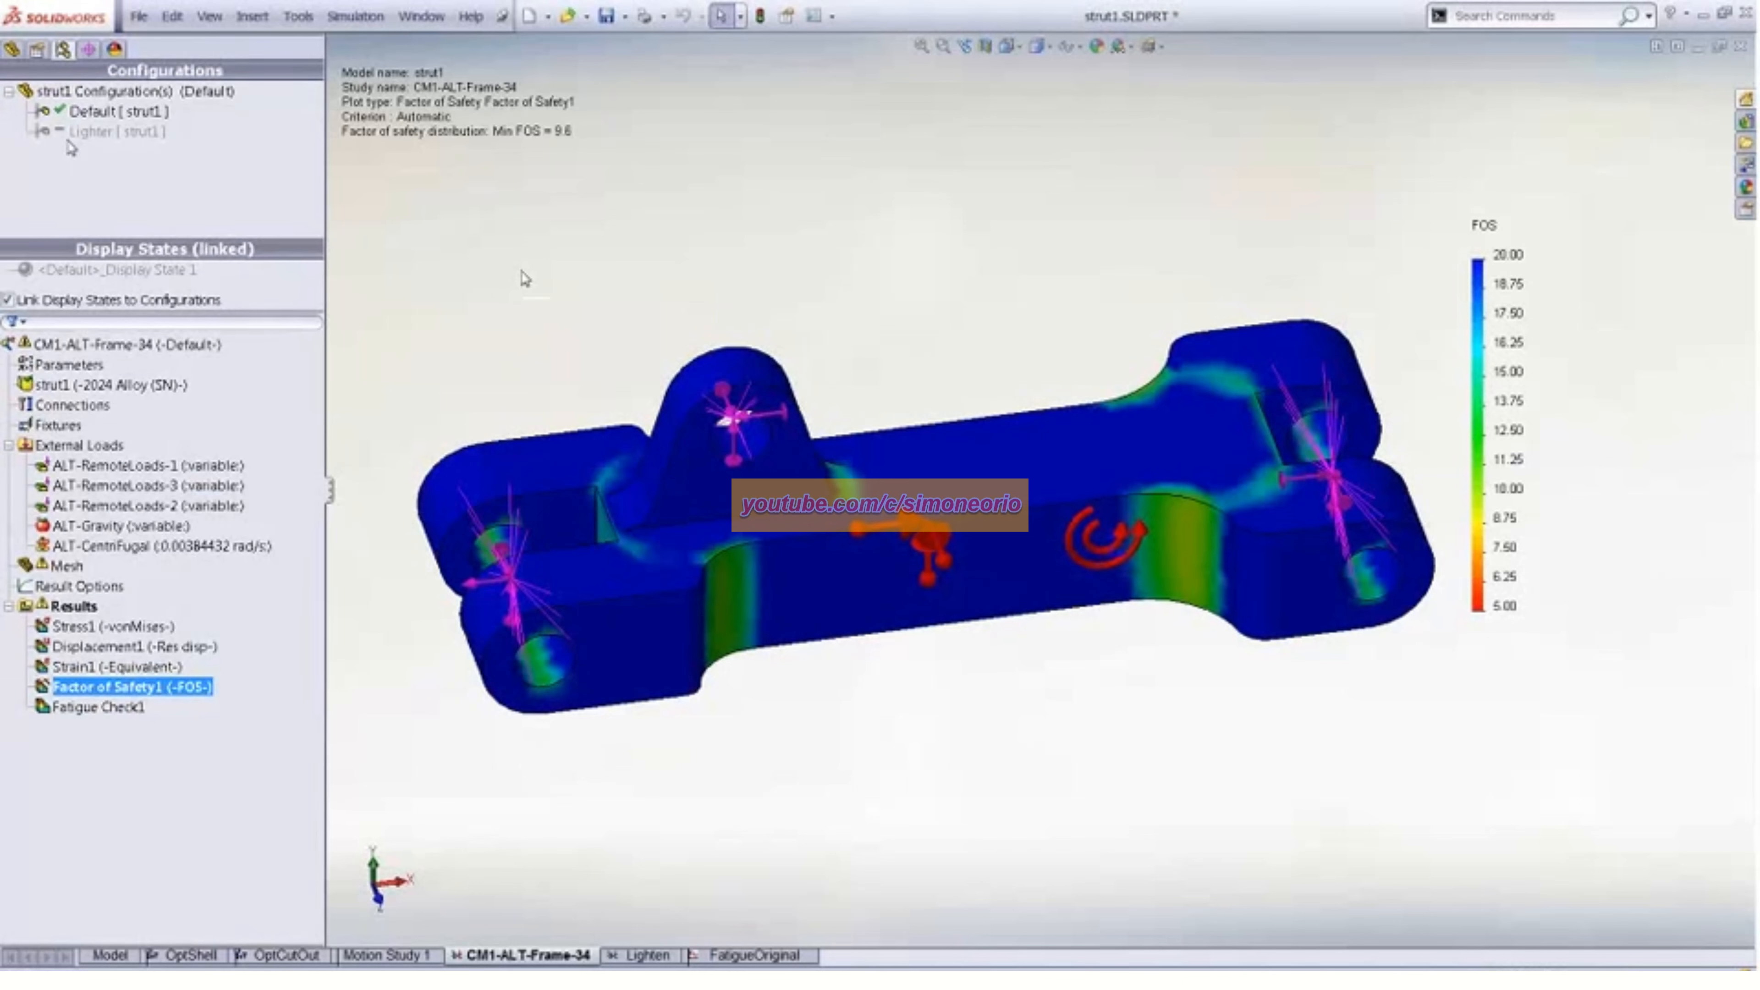
Probe the von Mises stress plot from the Workflow Sensitive1 sensor locations, and close the probe
{"action": "middle_click_drag", "start_coordinate": [414, 466], "coordinate": [424, 516], "text": "ctrl"}
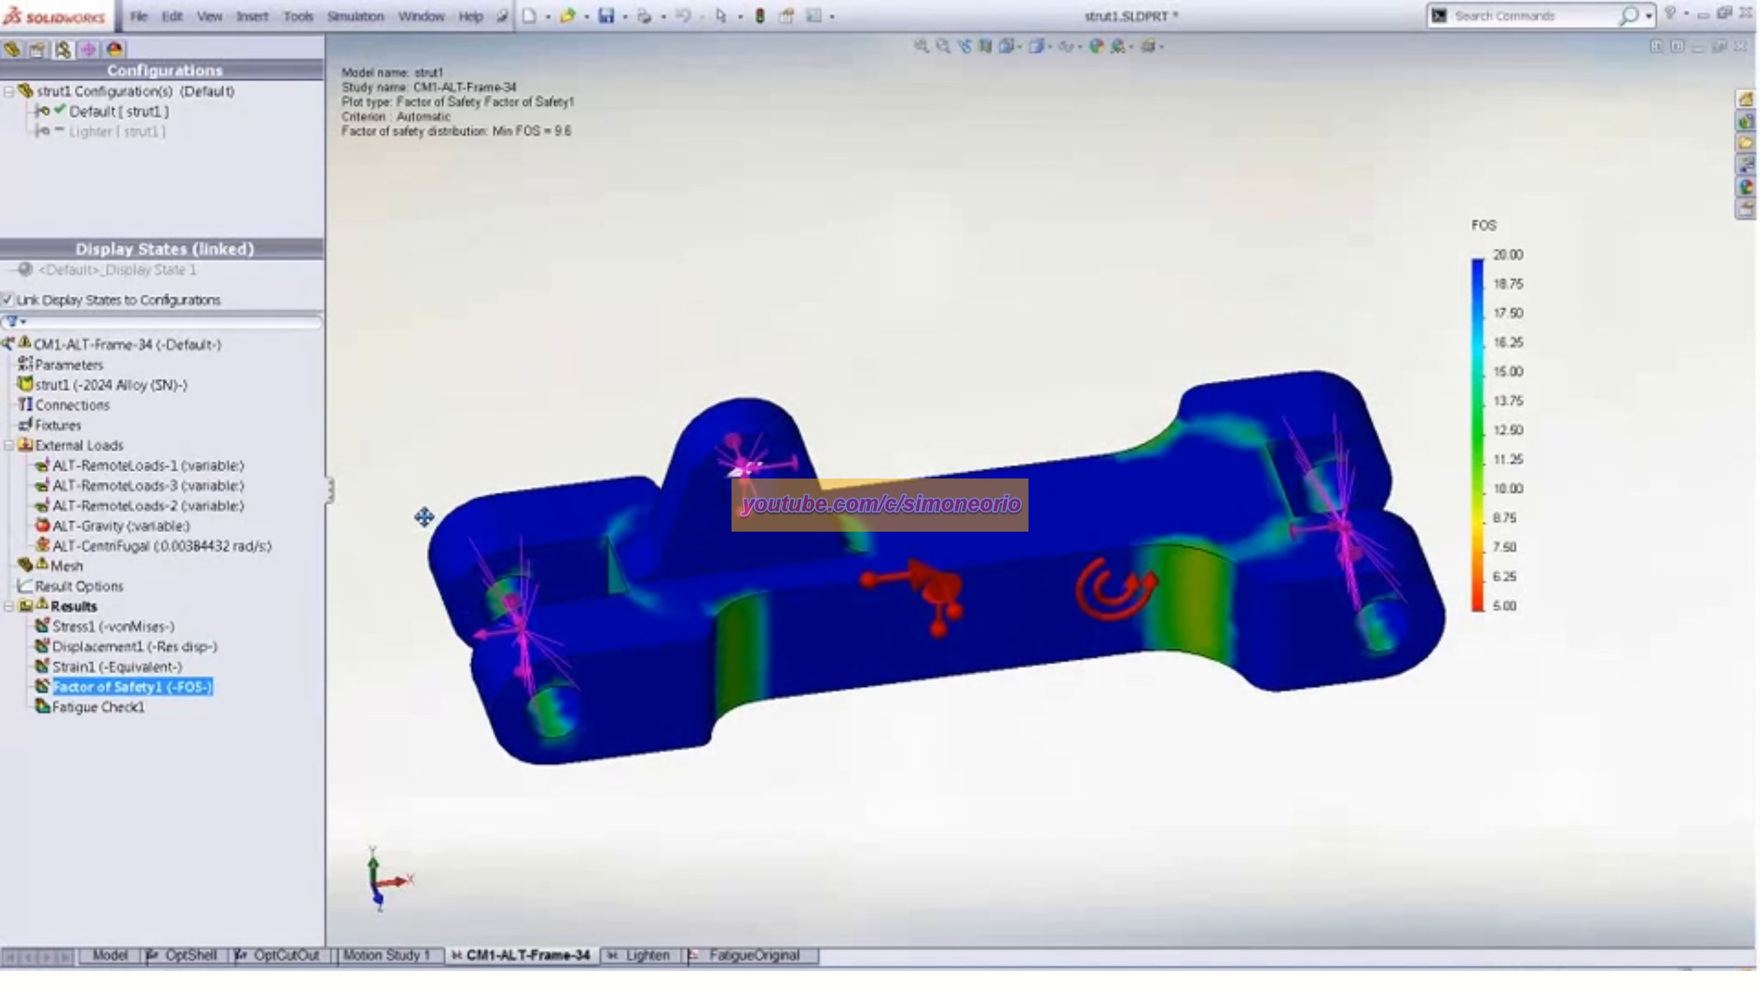
{"action": "double_click", "coordinate": [131, 627]}
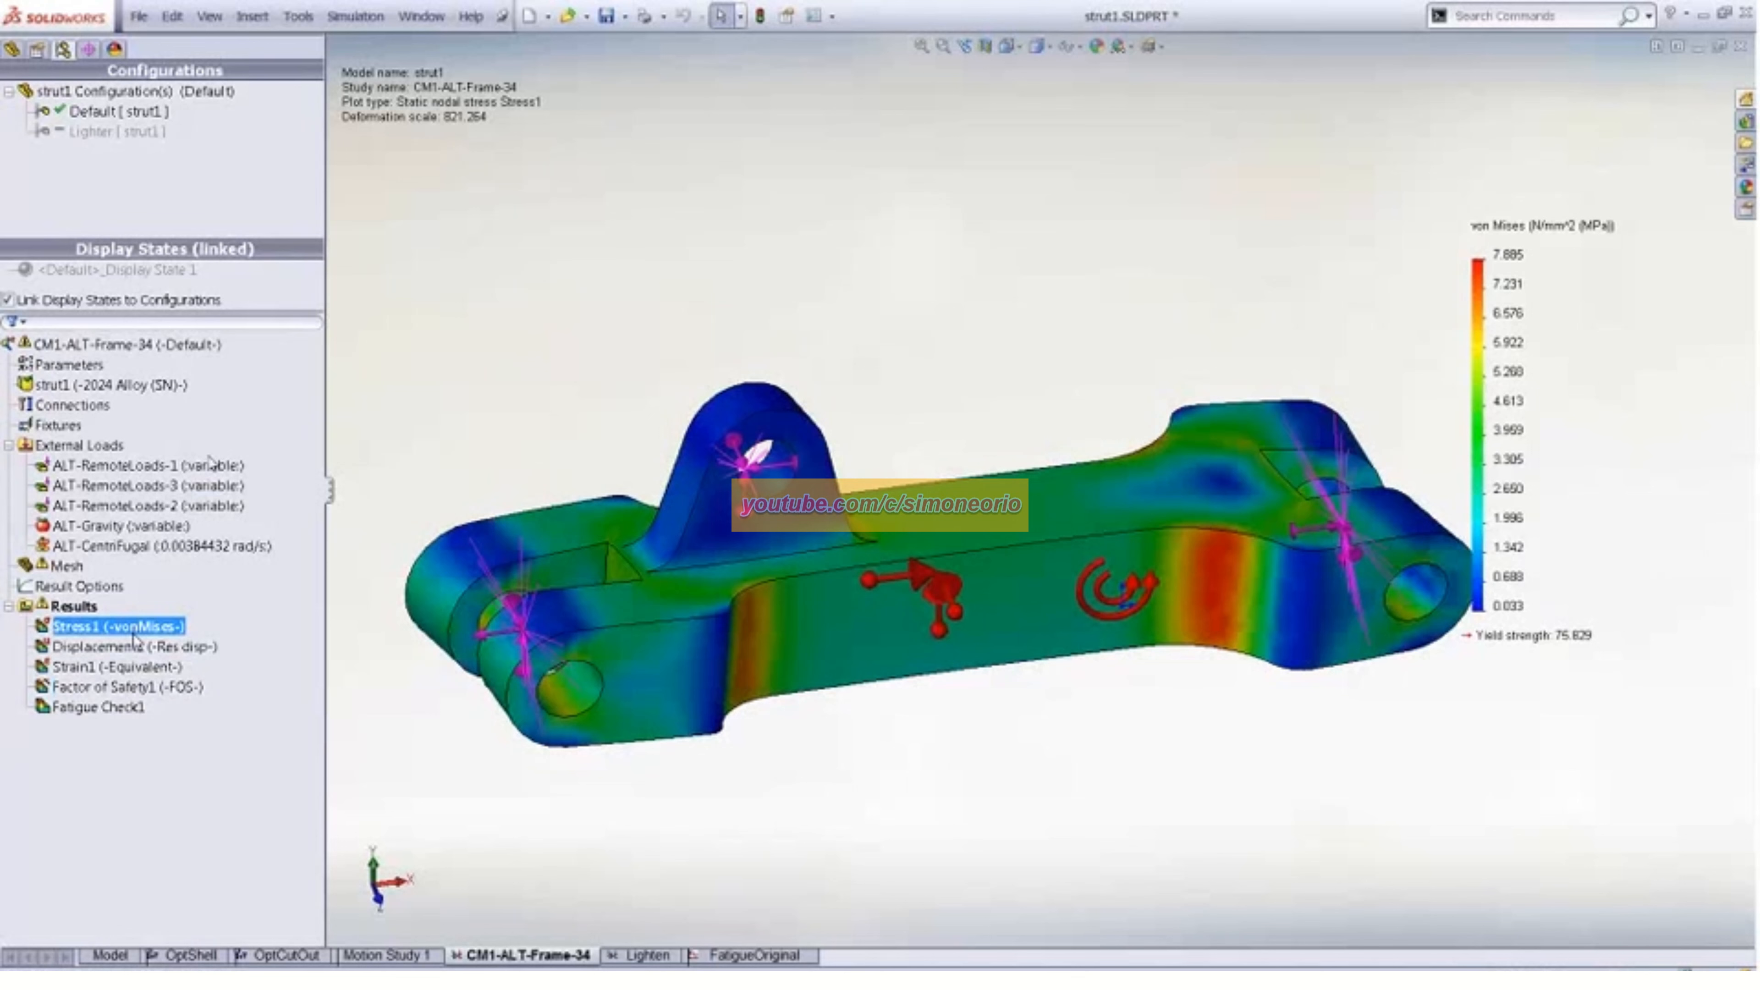
{"action": "right_click", "coordinate": [158, 627]}
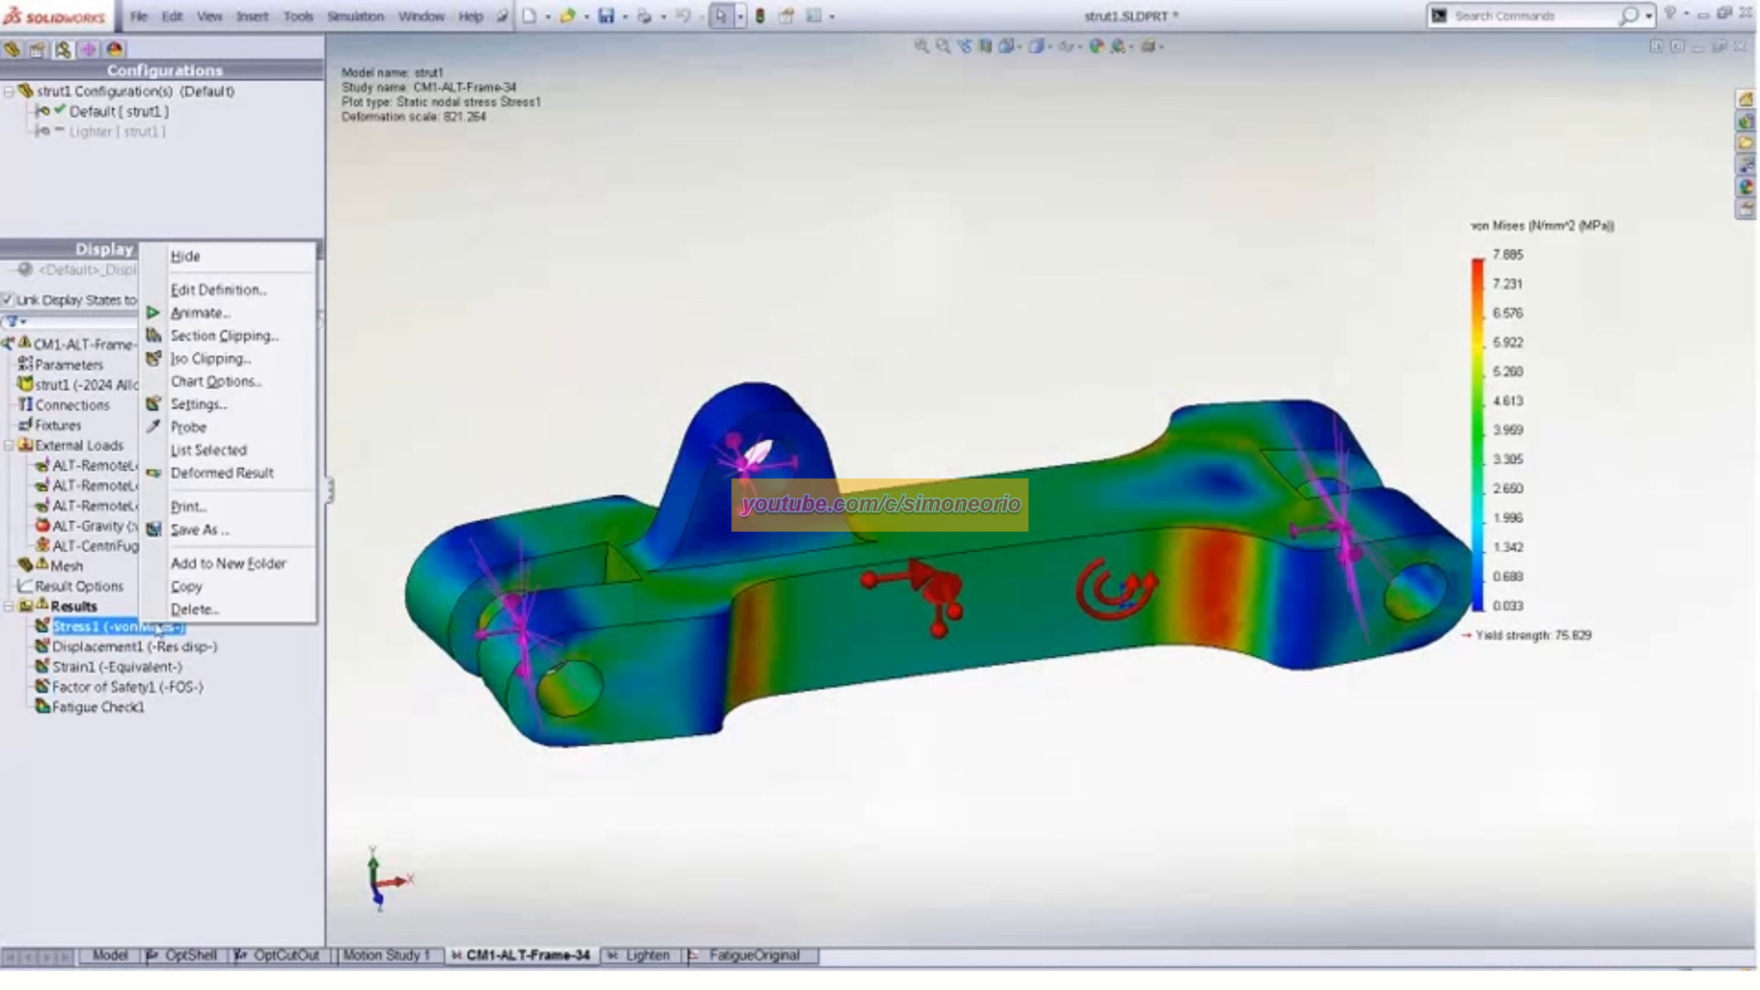
{"action": "left_click", "coordinate": [232, 426]}
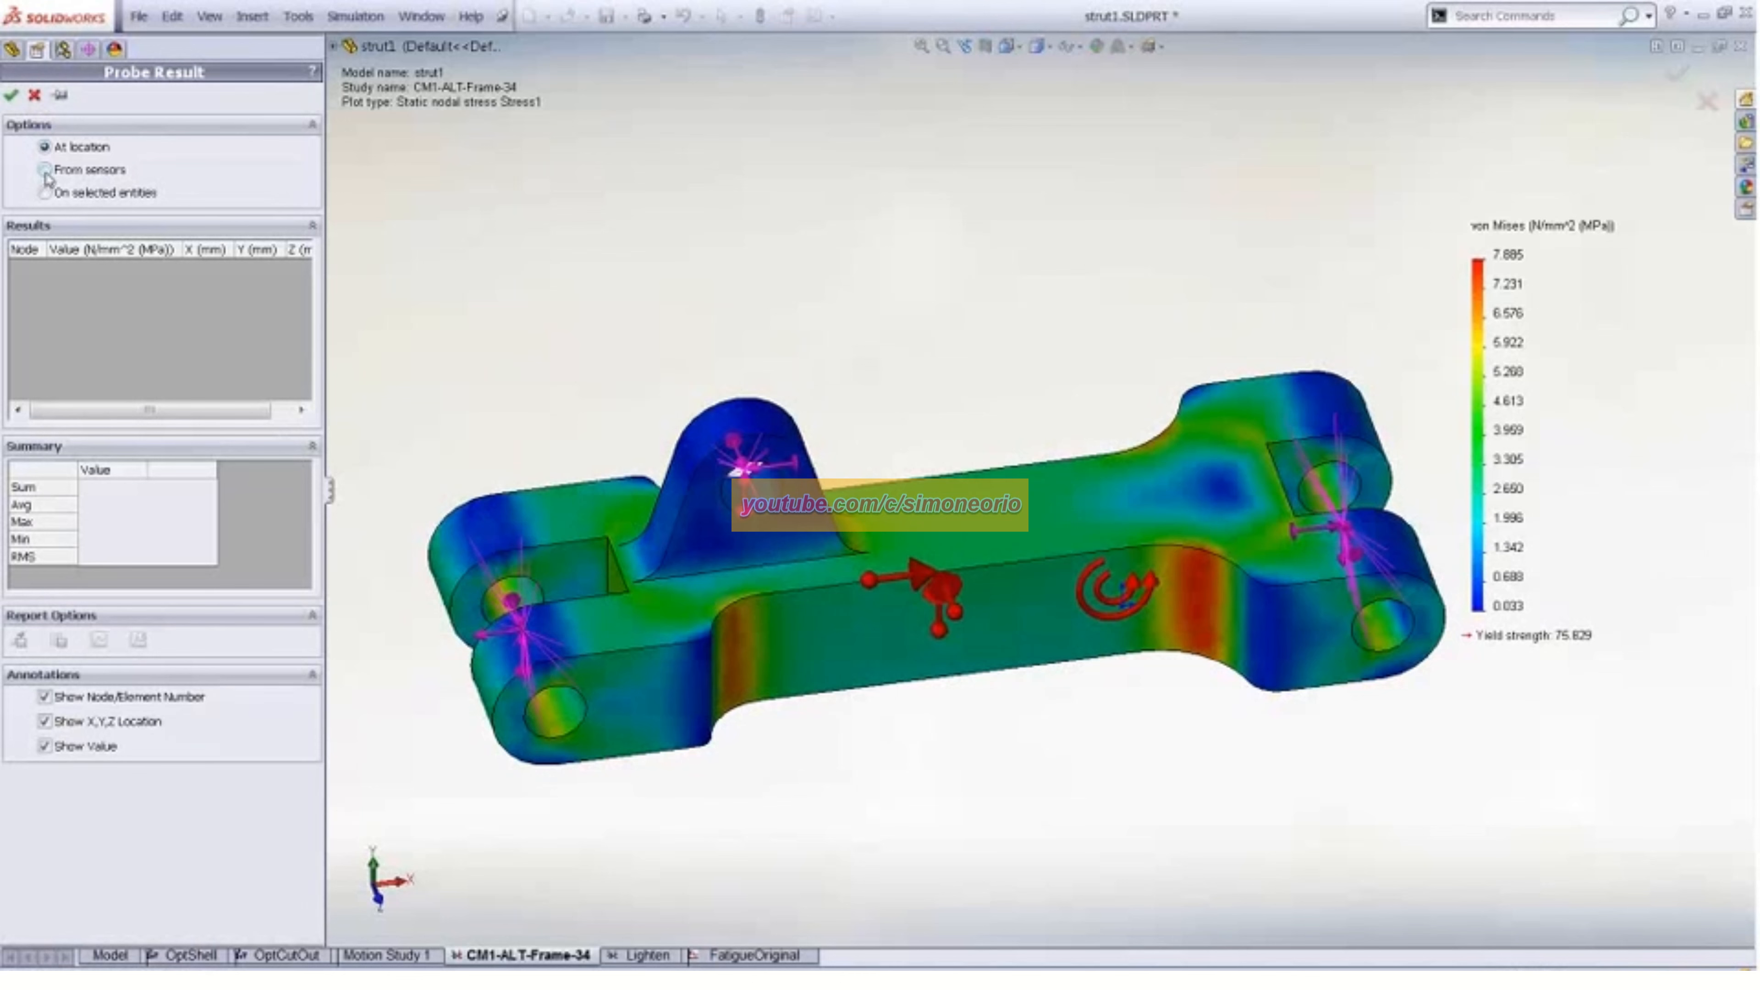
{"action": "left_click", "coordinate": [45, 169]}
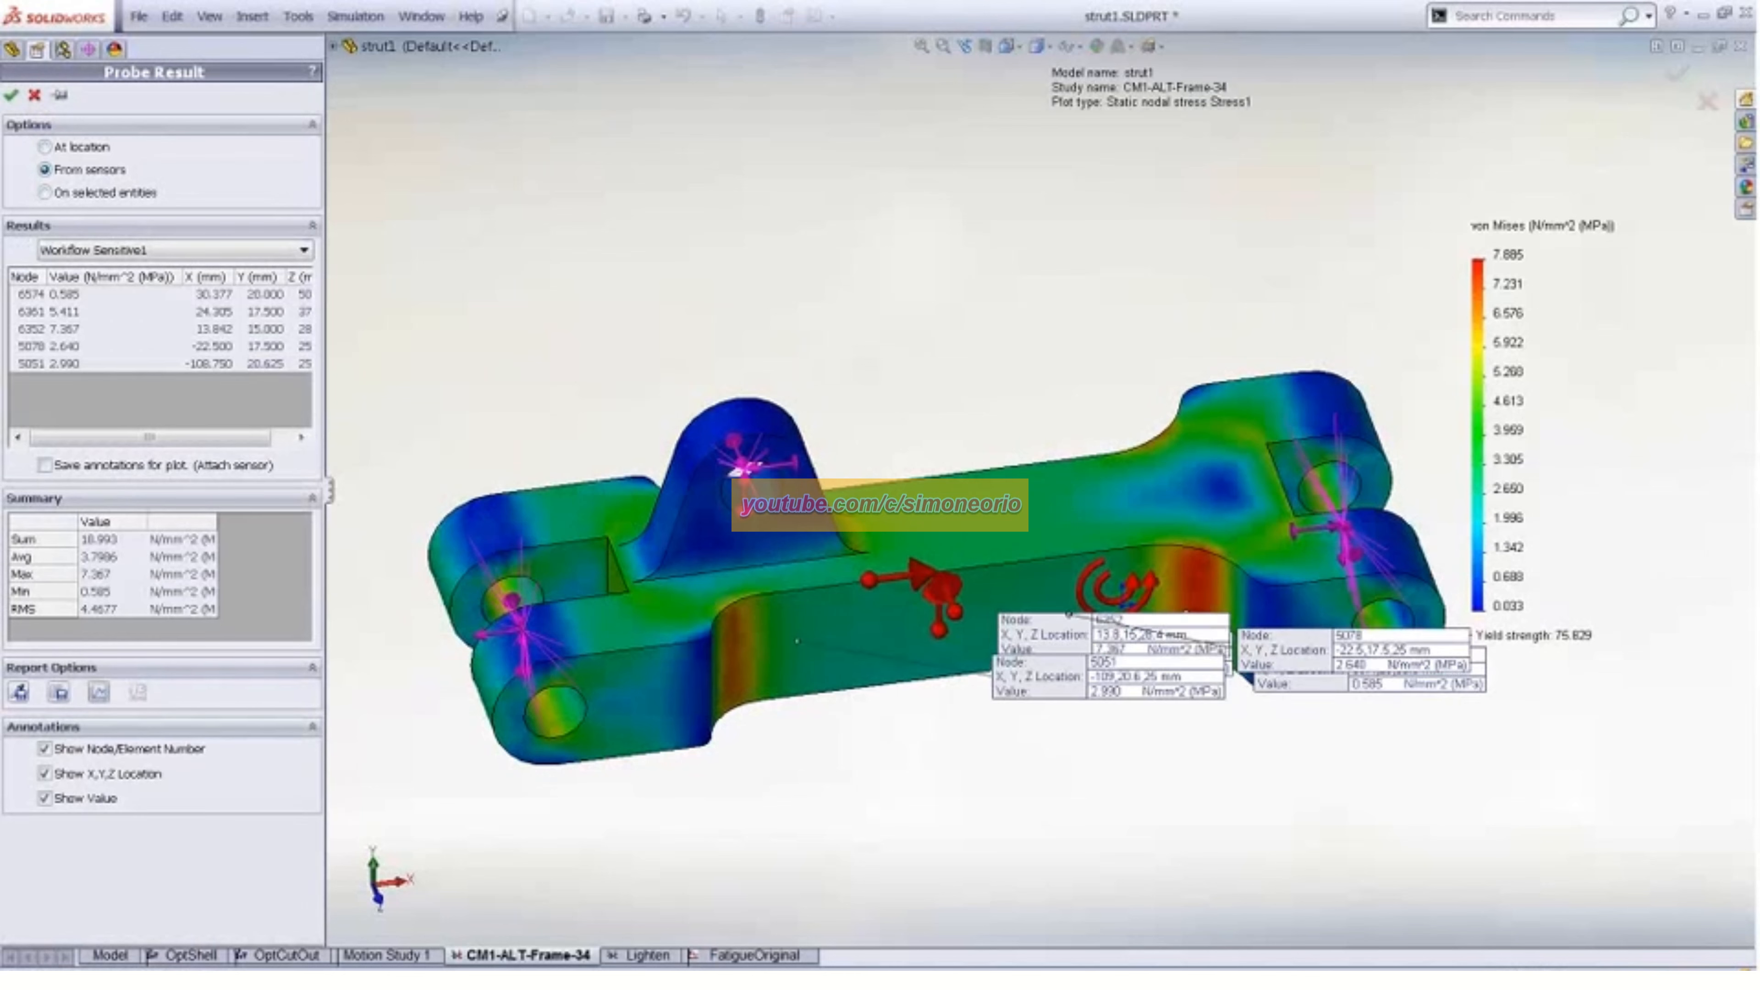
{"action": "mouse_move", "coordinate": [692, 411]}
{"action": "middle_mouse_down"}
{"action": "mouse_move", "coordinate": [698, 475]}
{"action": "mouse_move", "coordinate": [706, 330]}
{"action": "mouse_move", "coordinate": [675, 358]}
{"action": "mouse_move", "coordinate": [698, 355]}
{"action": "mouse_move", "coordinate": [707, 397]}
{"action": "middle_mouse_up"}
{"action": "left_click", "coordinate": [35, 97]}
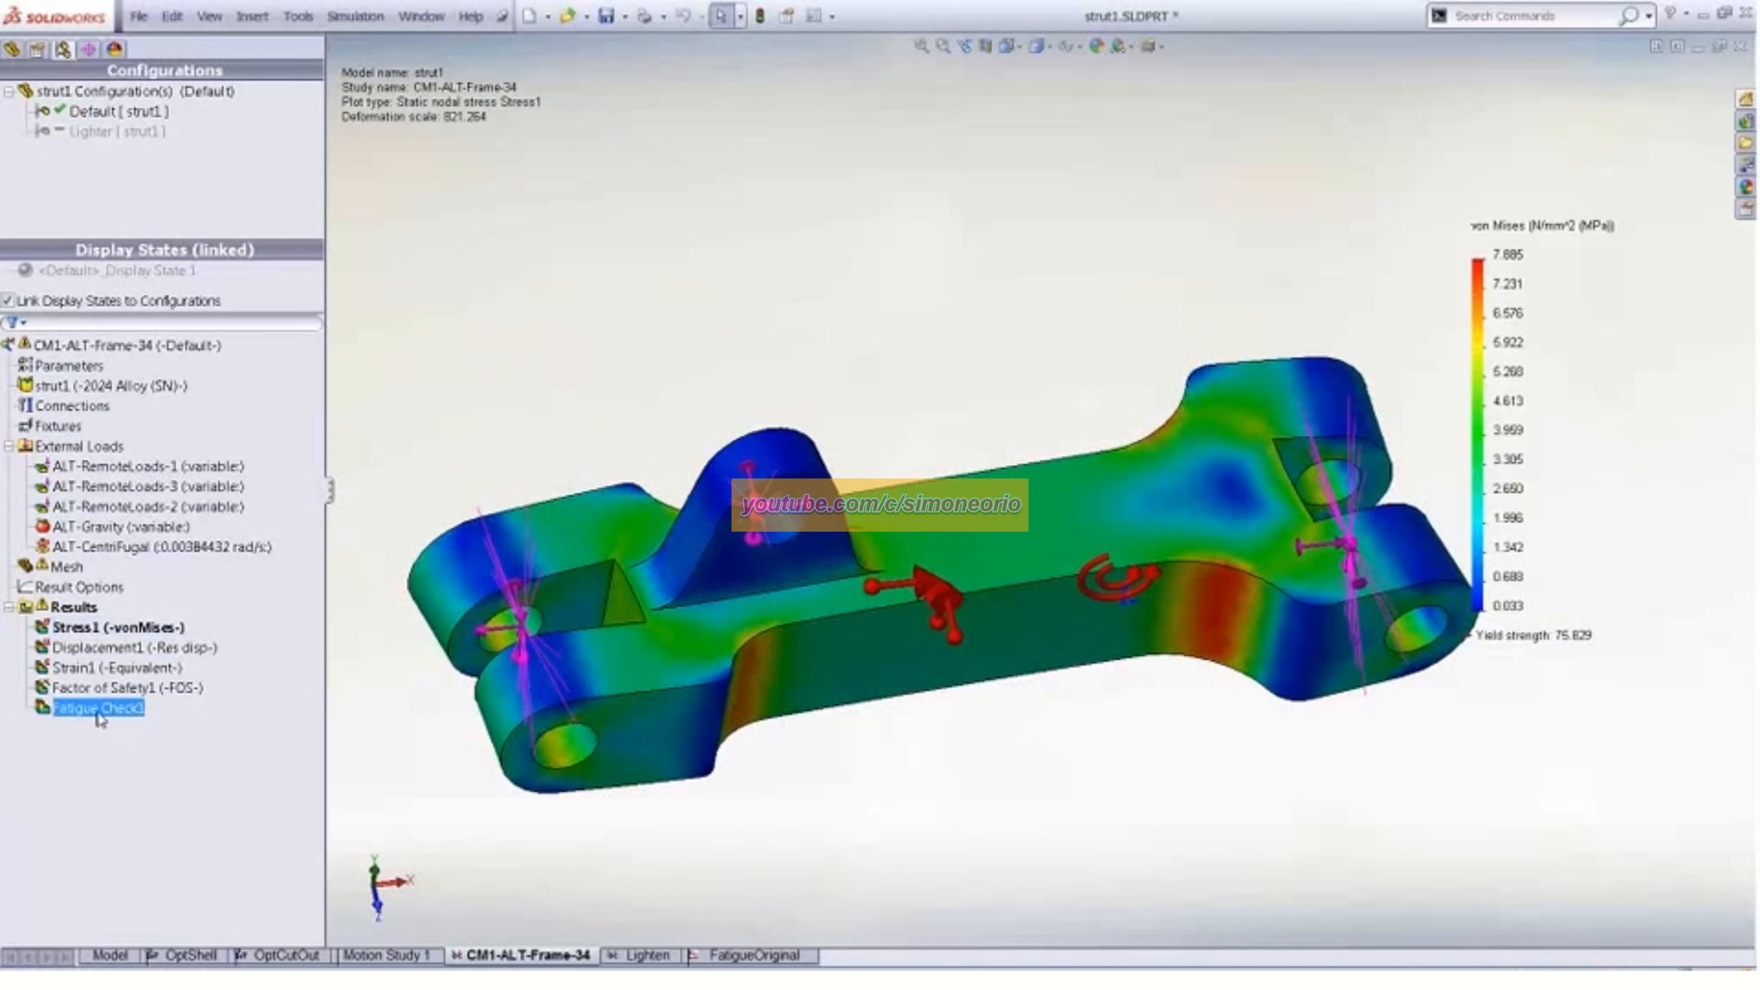
Define a new fatigue check plot for the static study and set its surface finish factor to Hot Rolled
{"action": "right_click", "coordinate": [73, 608]}
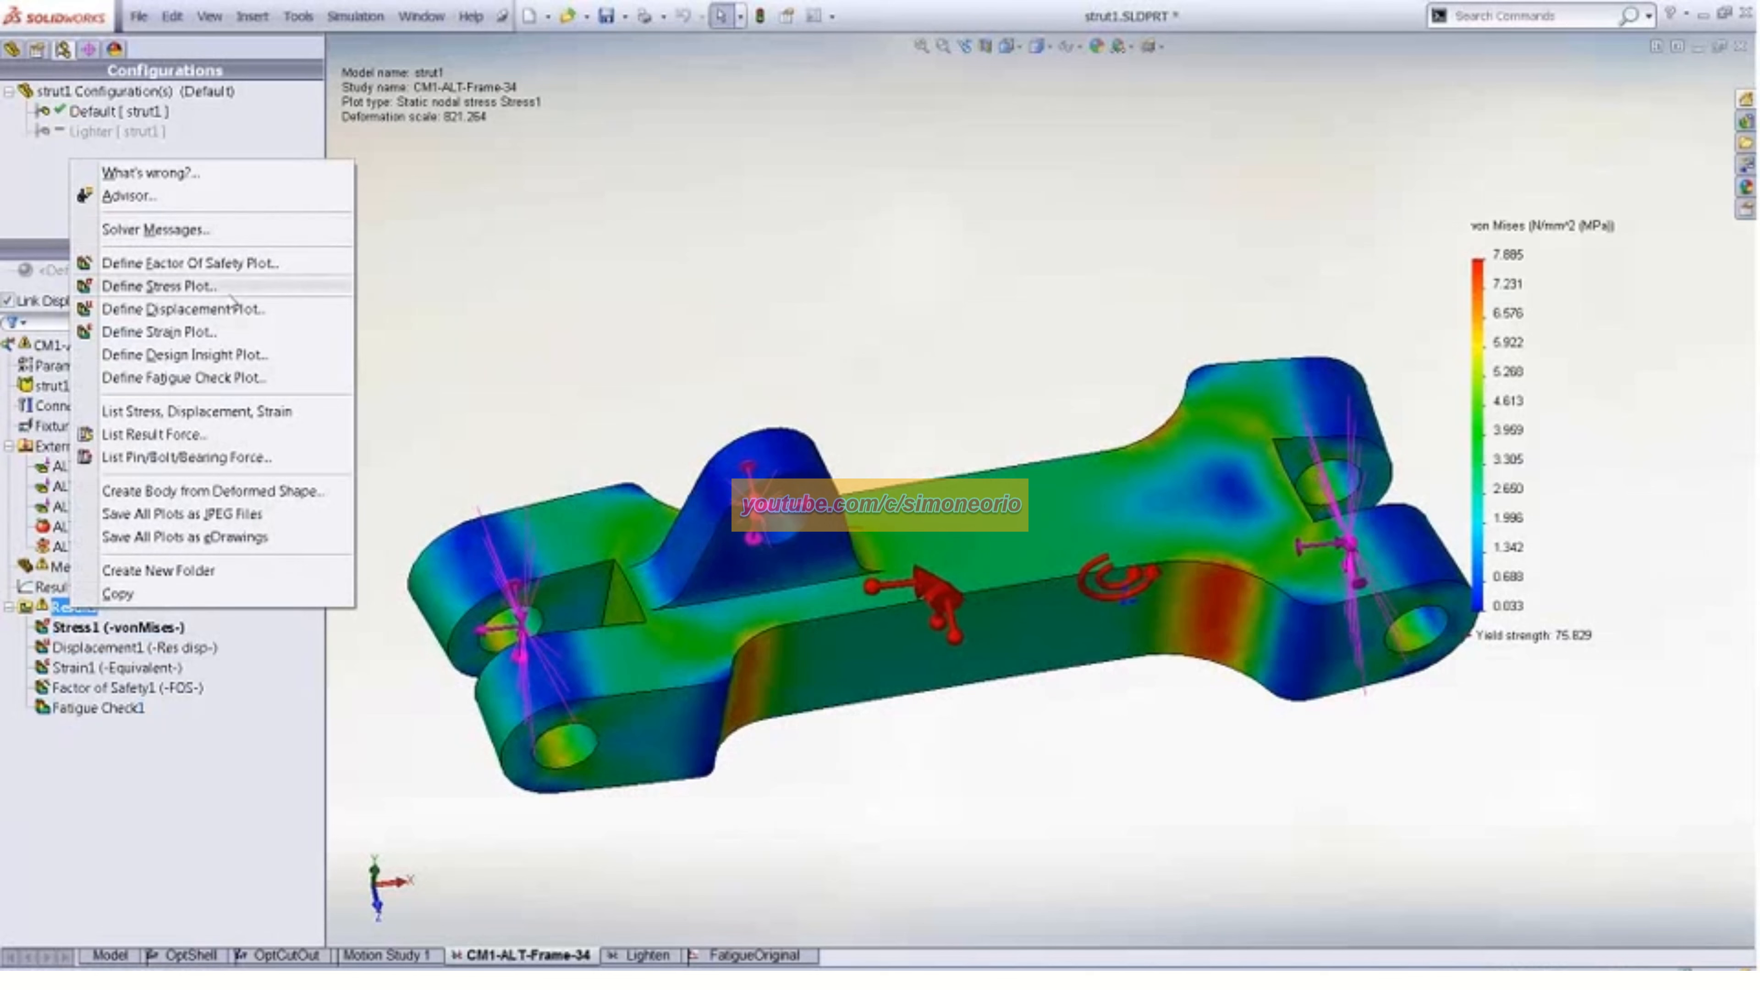
{"action": "left_click", "coordinate": [216, 380]}
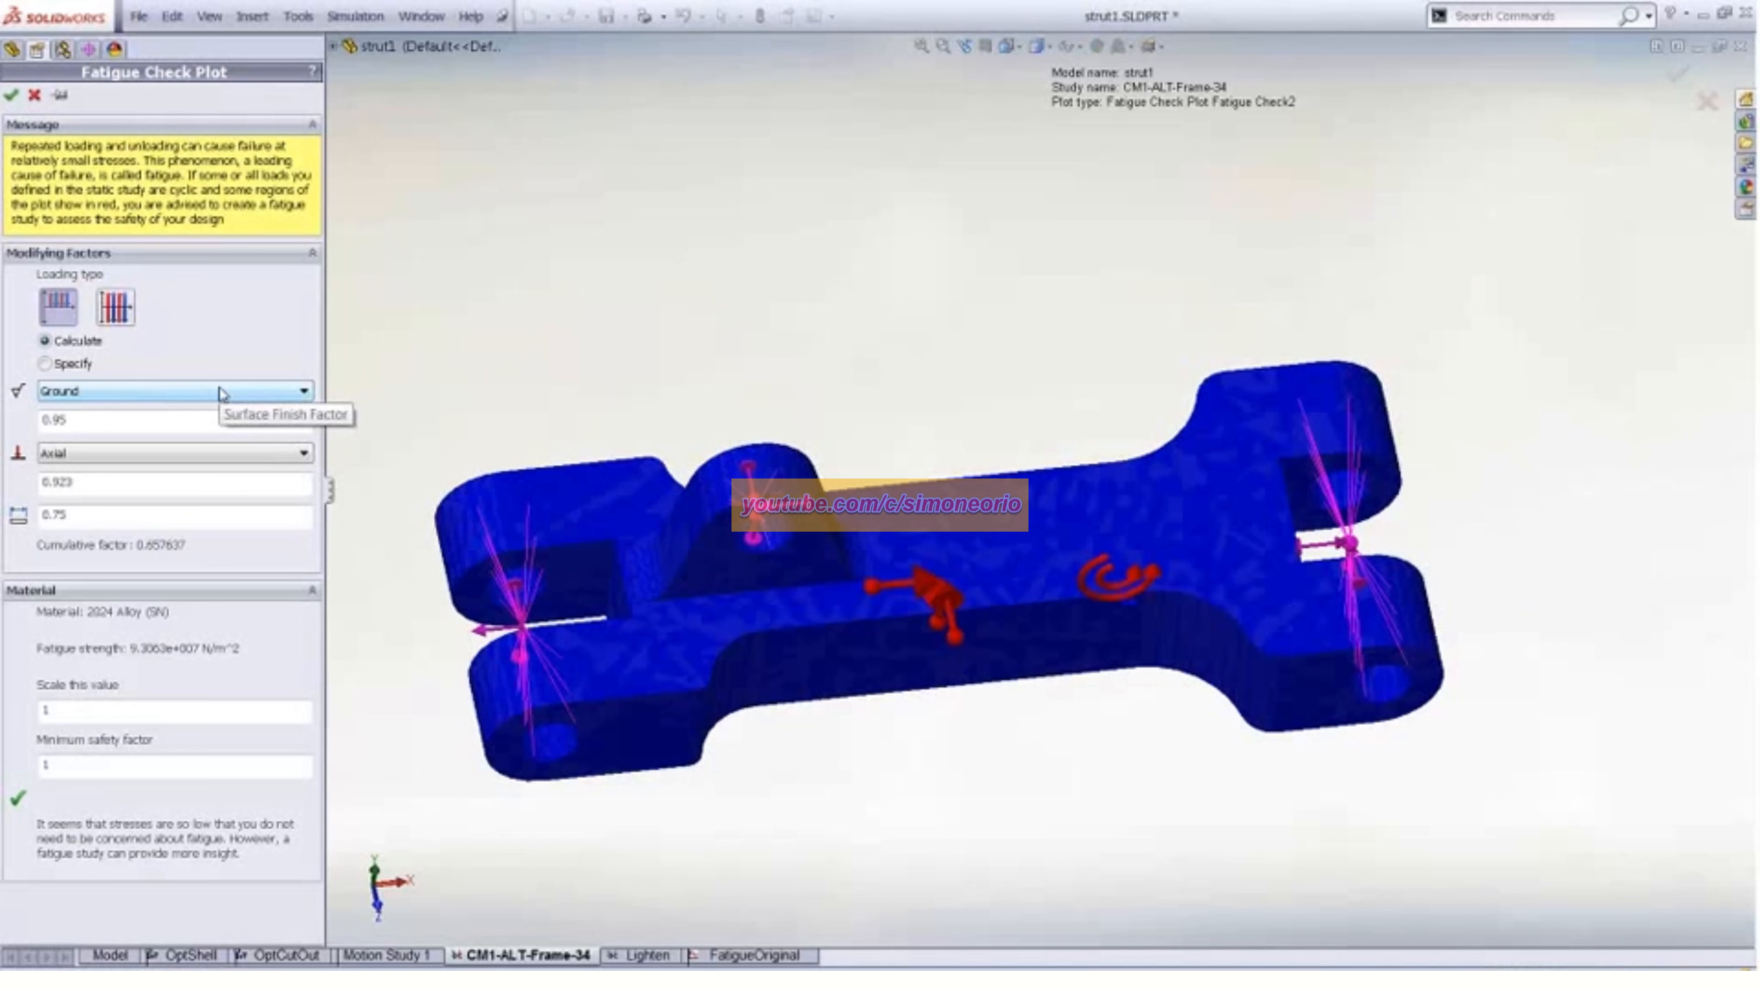
{"action": "left_click", "coordinate": [148, 391]}
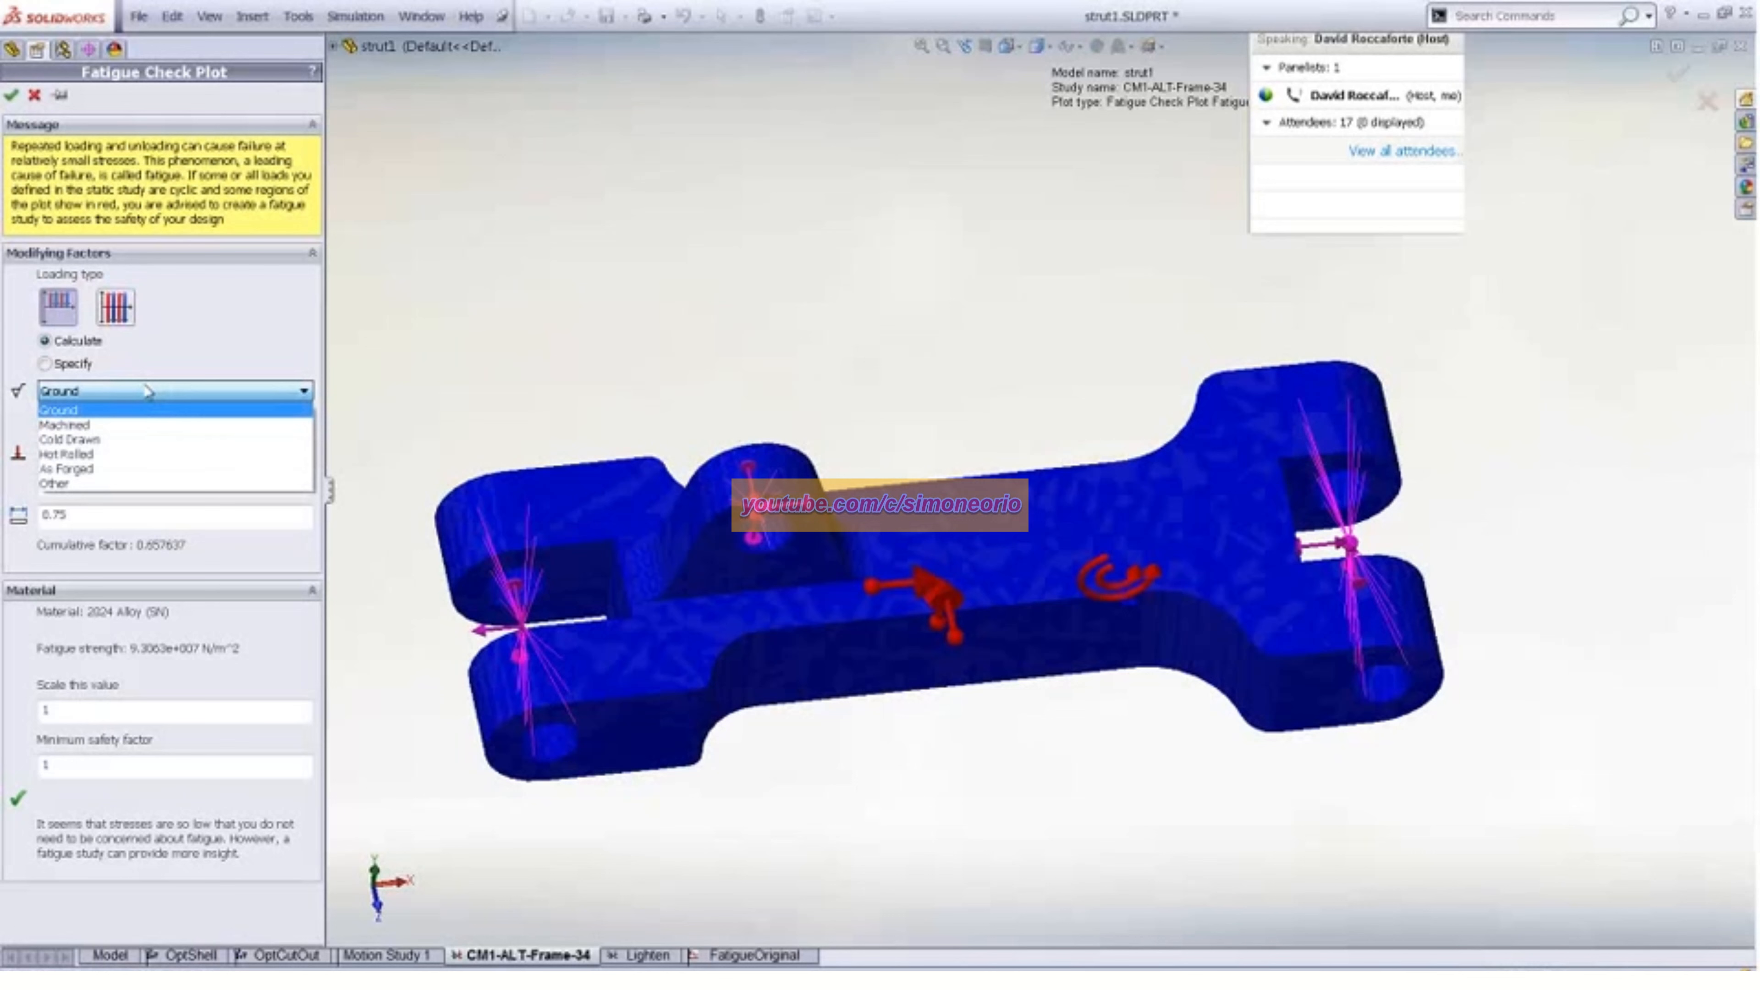
{"action": "left_click", "coordinate": [149, 391]}
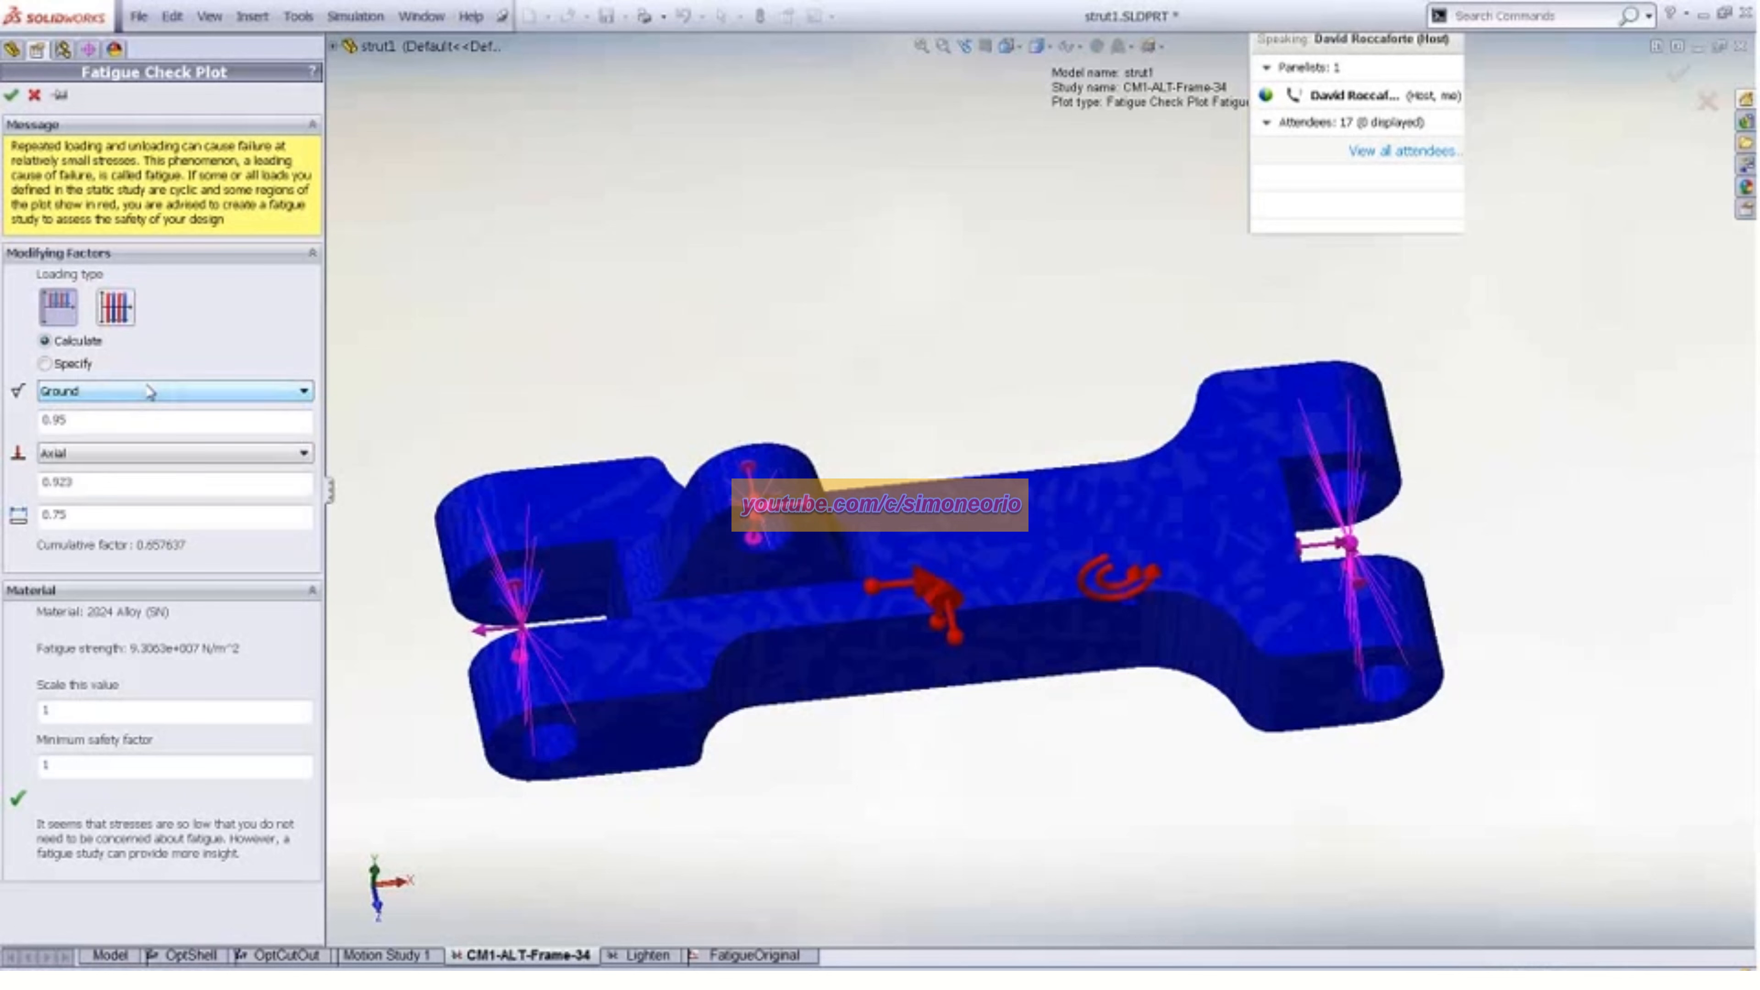
{"action": "left_click", "coordinate": [148, 394]}
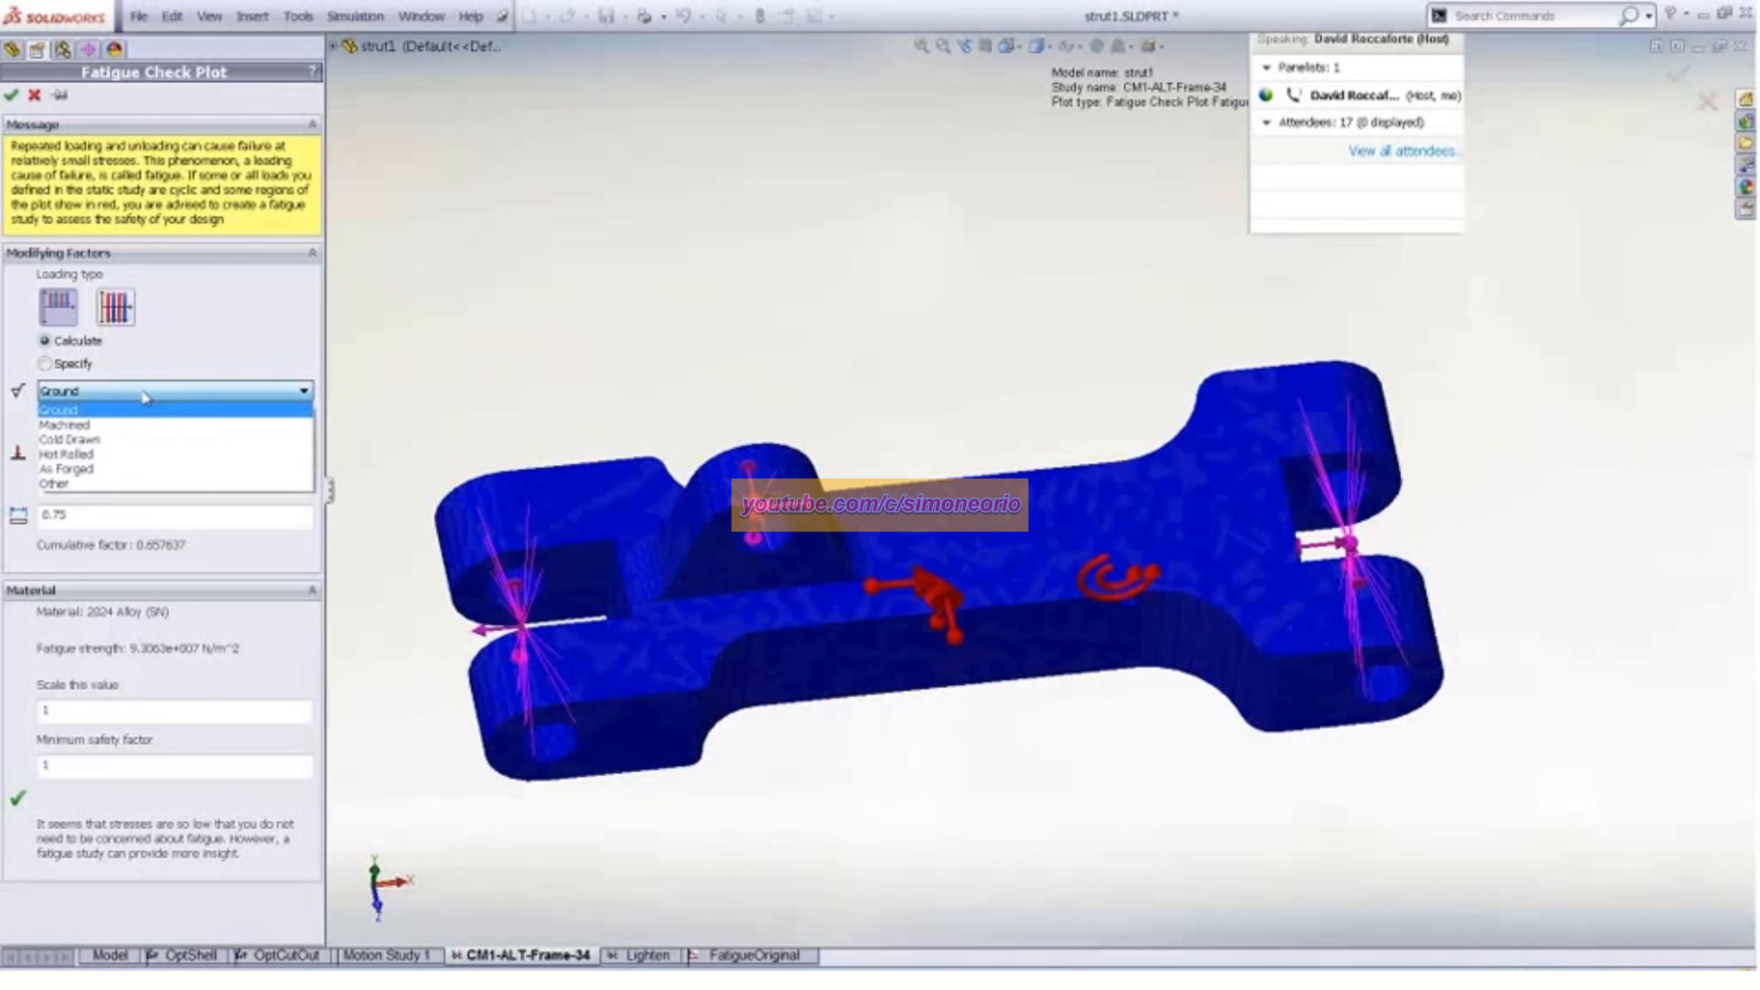
{"action": "left_click", "coordinate": [145, 395]}
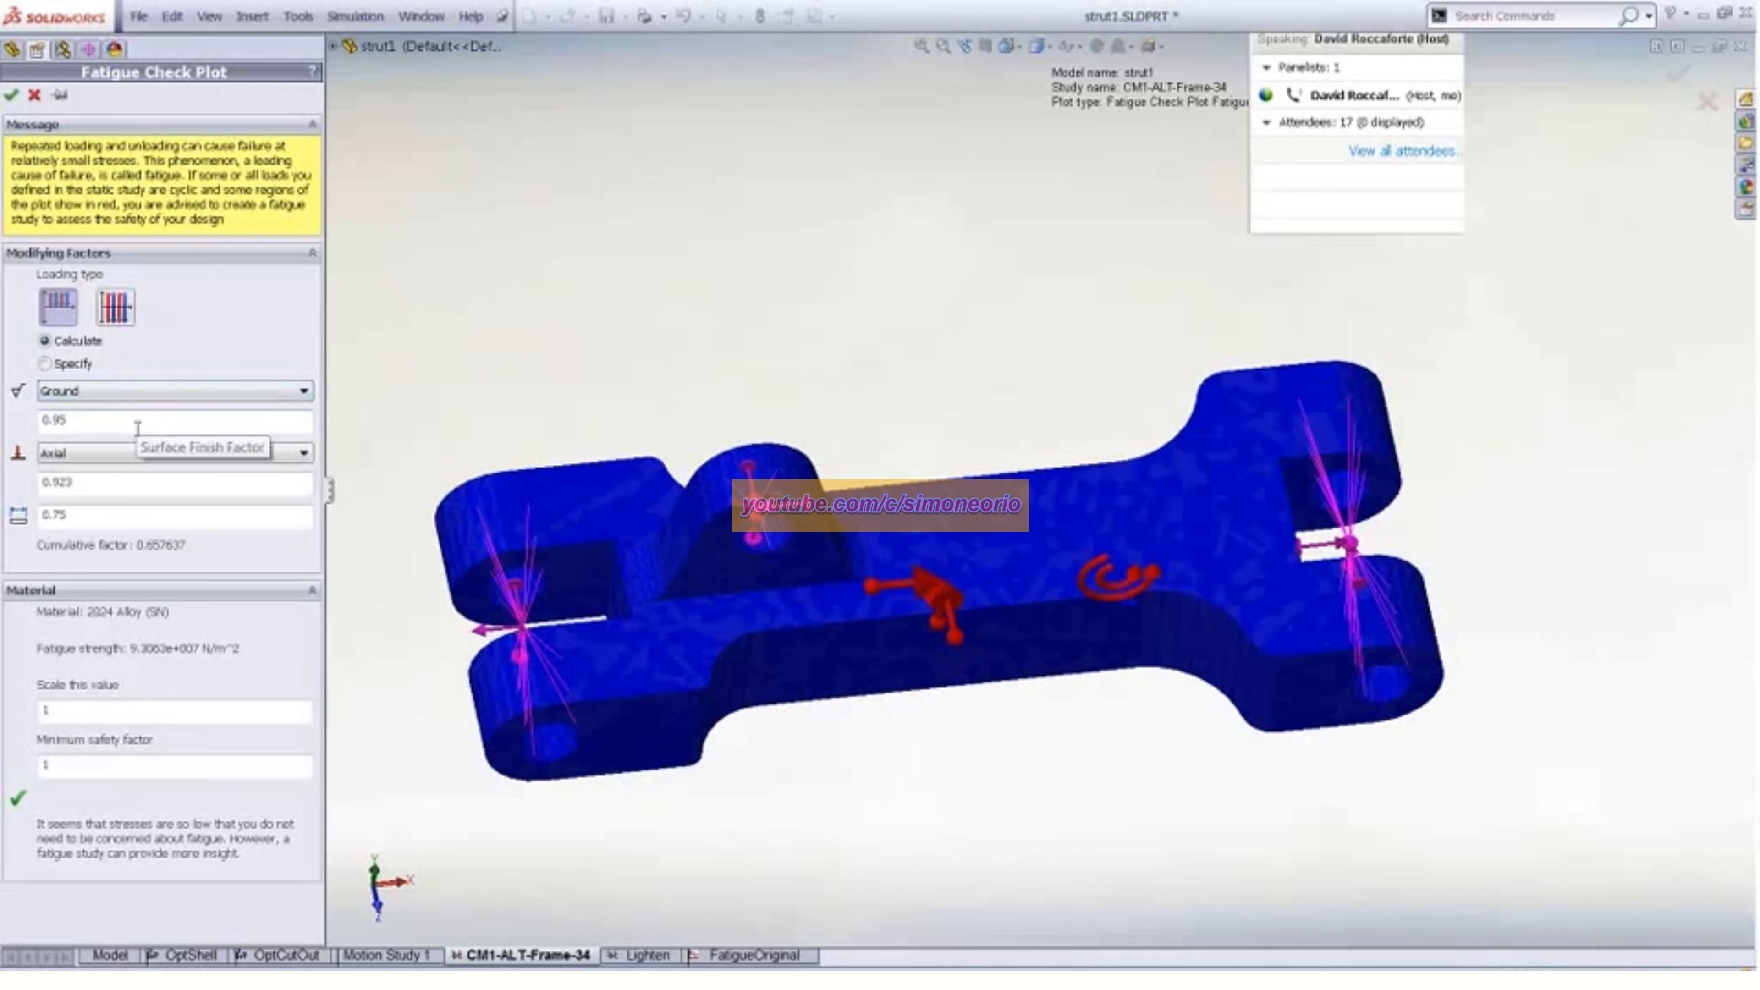
{"action": "left_click", "coordinate": [166, 393]}
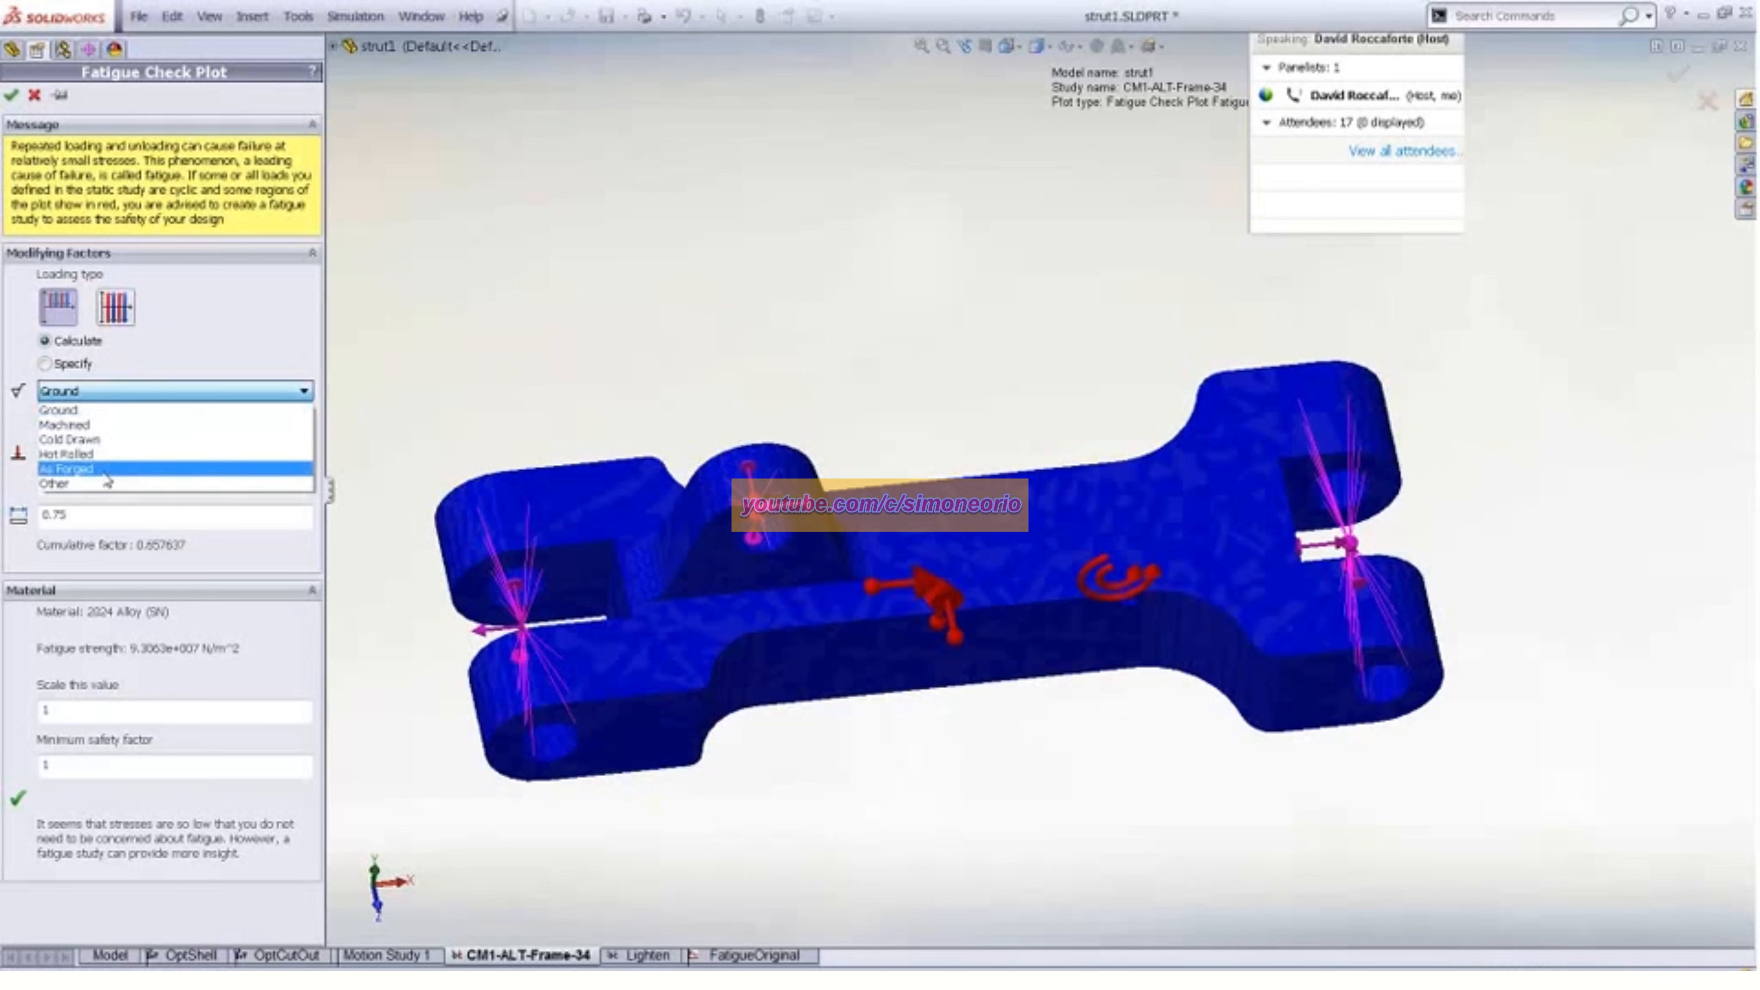
{"action": "left_click", "coordinate": [114, 454]}
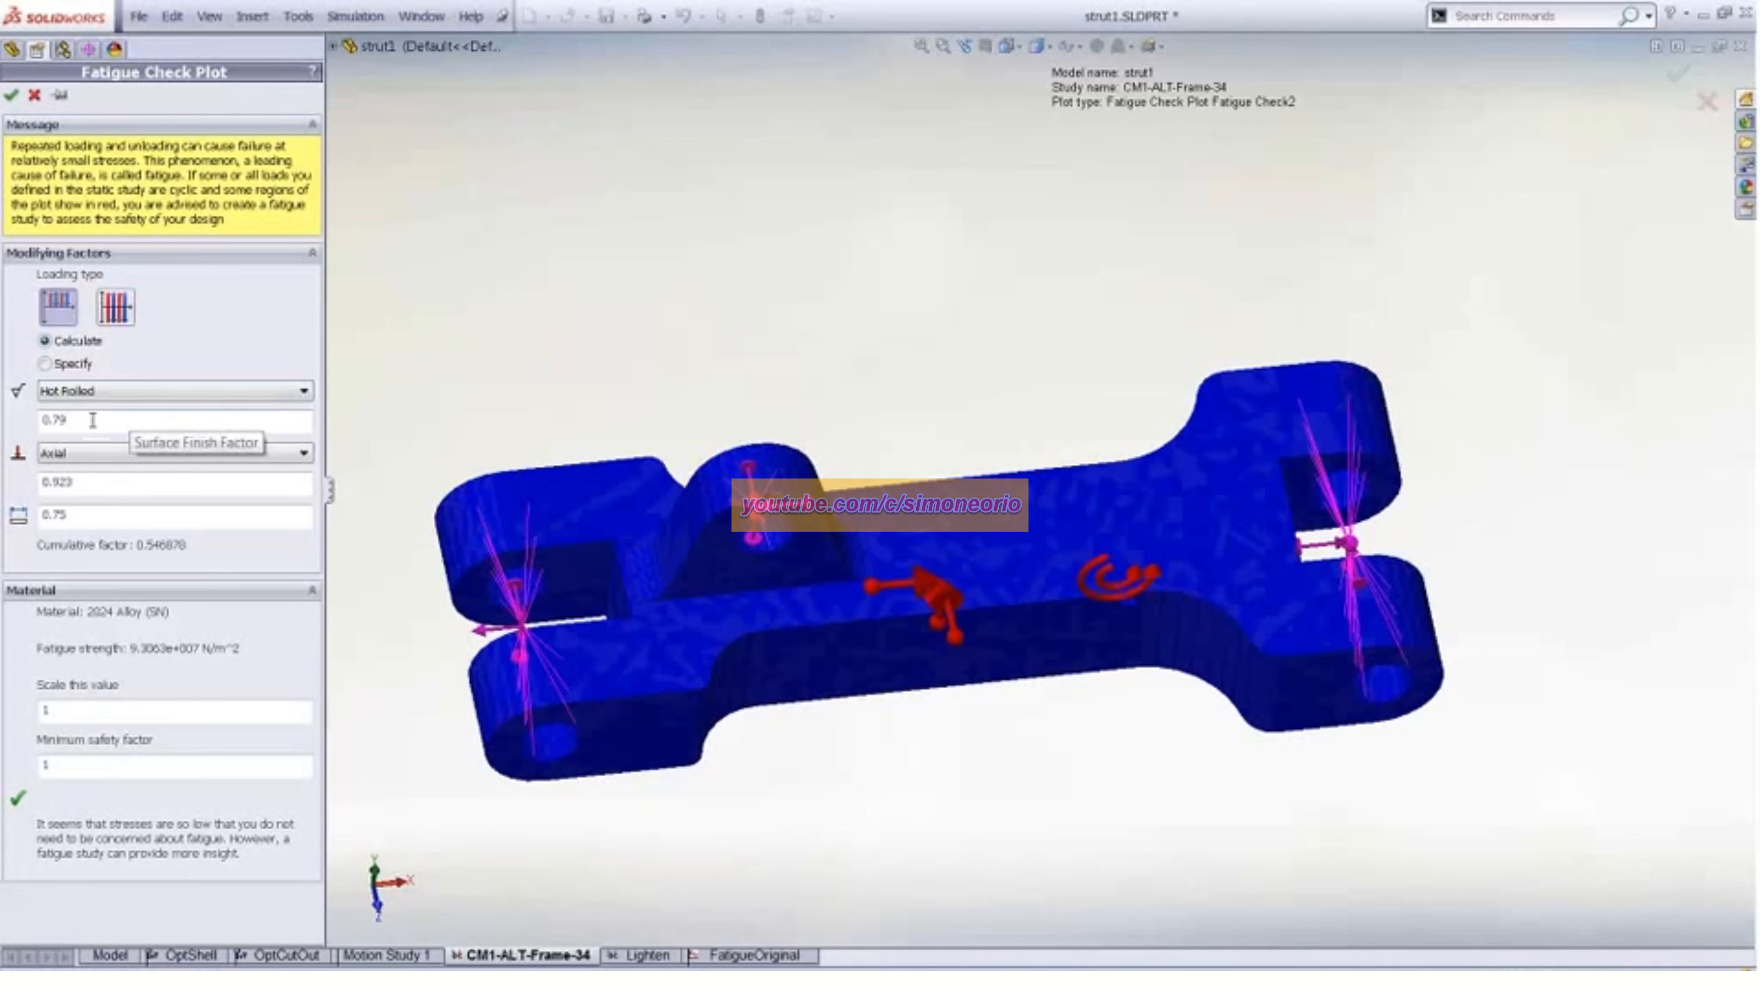
Set the fatigue check plot's surface finish to Ground and its load factor to Bending, and discard the new plot
{"action": "left_click", "coordinate": [104, 393]}
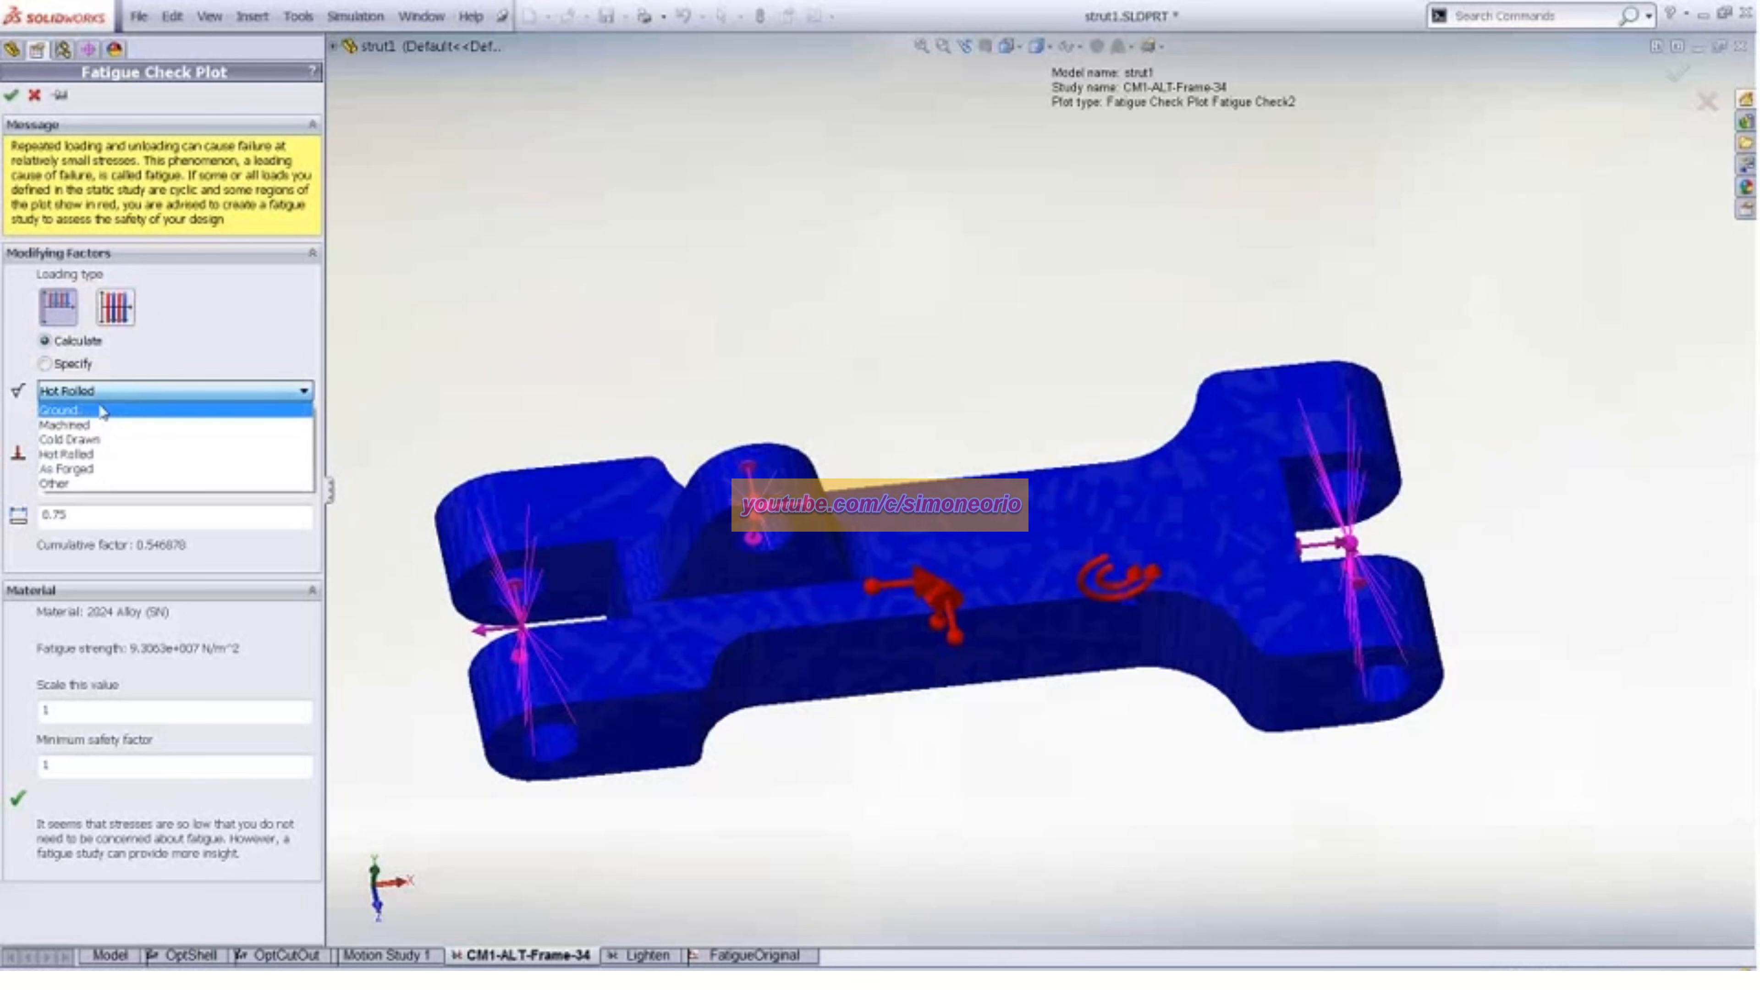
{"action": "left_click", "coordinate": [103, 410]}
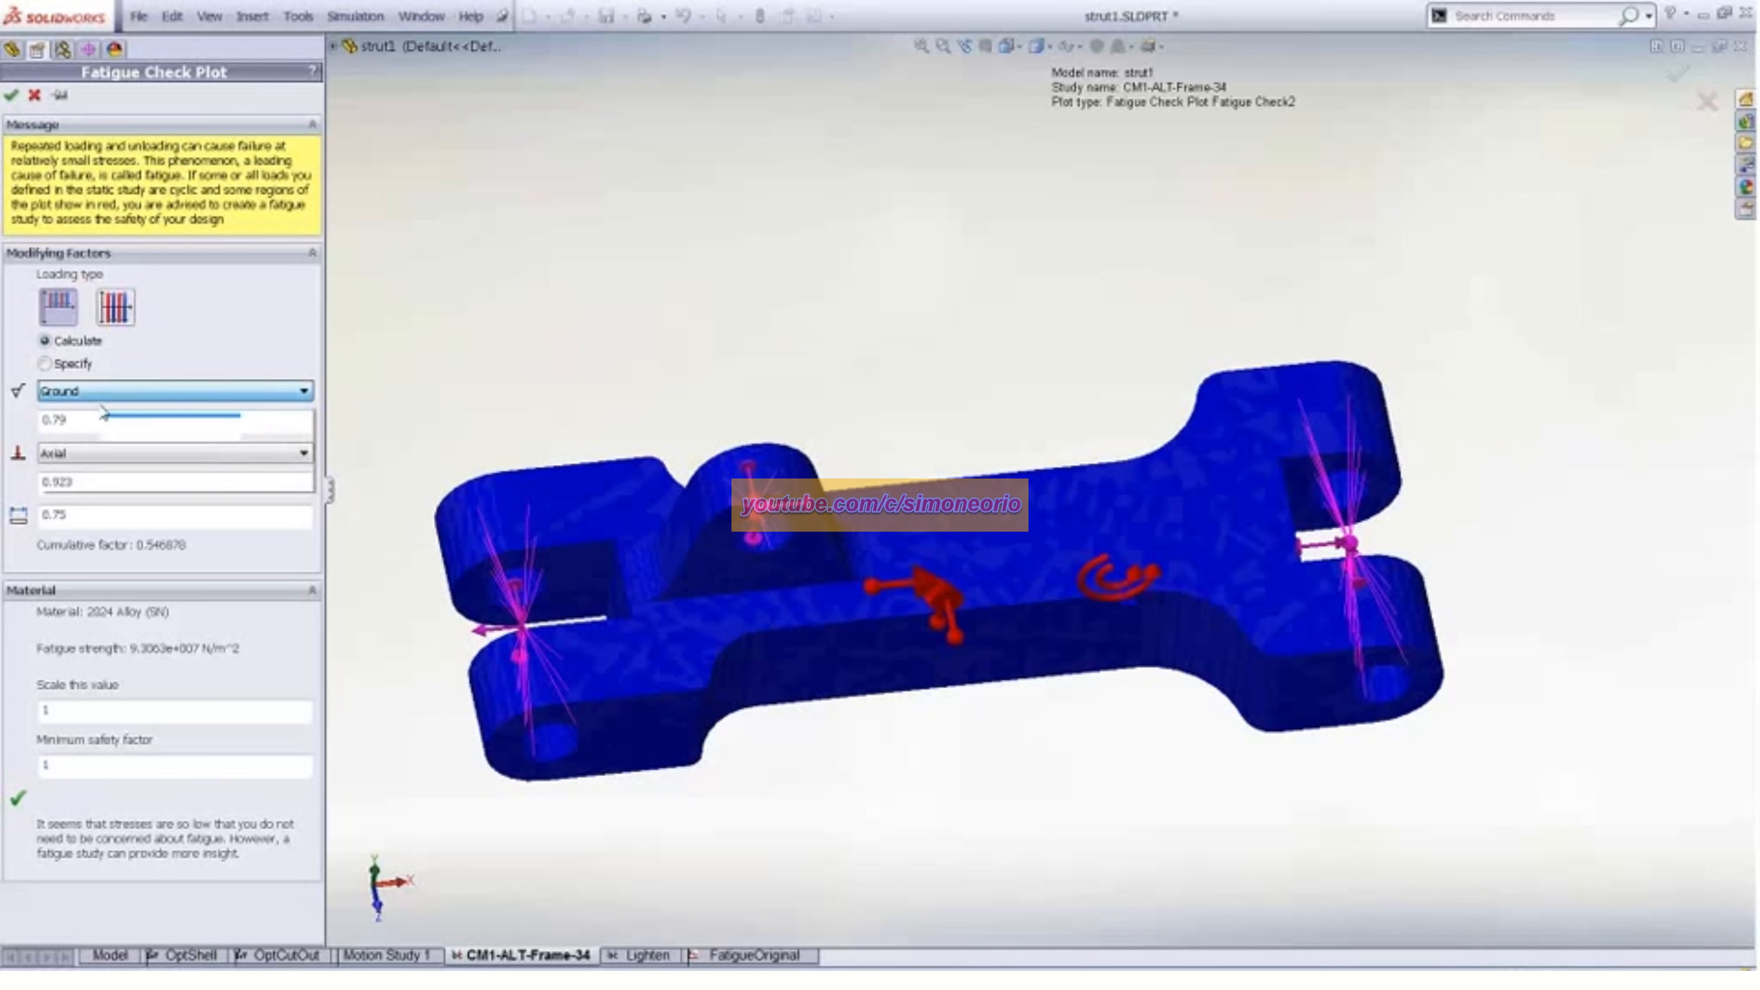
{"action": "left_click", "coordinate": [161, 457]}
{"action": "left_click", "coordinate": [118, 489]}
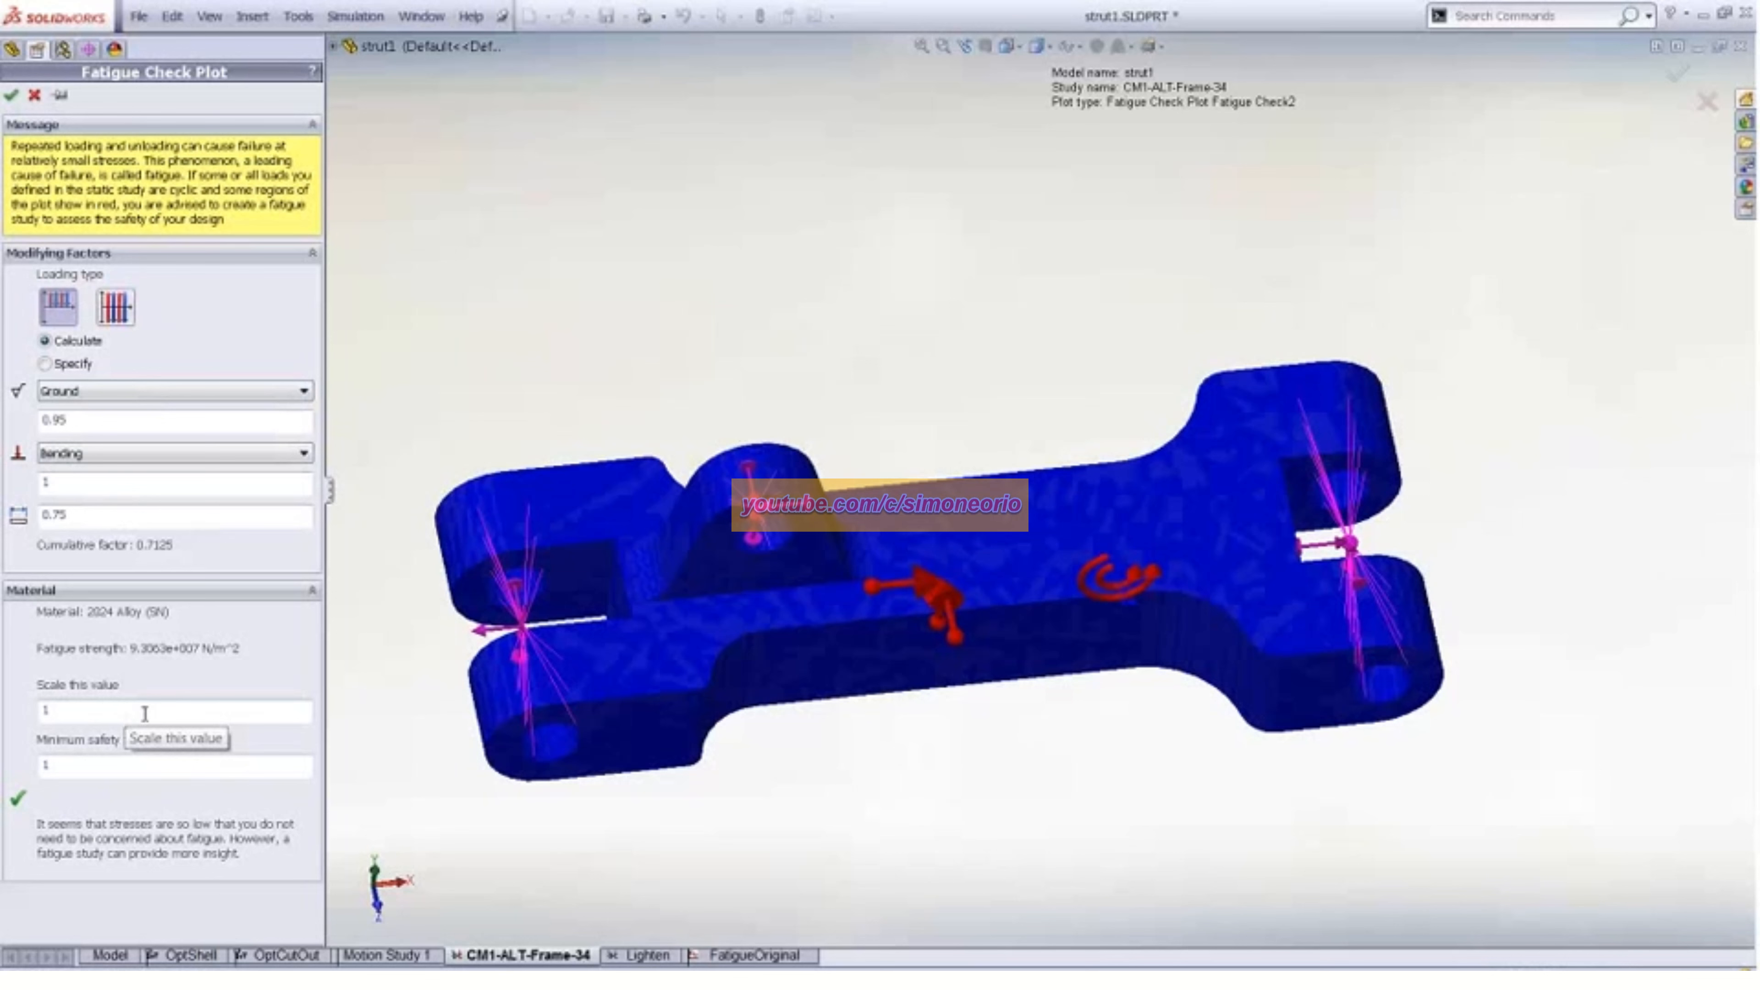
{"action": "left_click", "coordinate": [33, 95]}
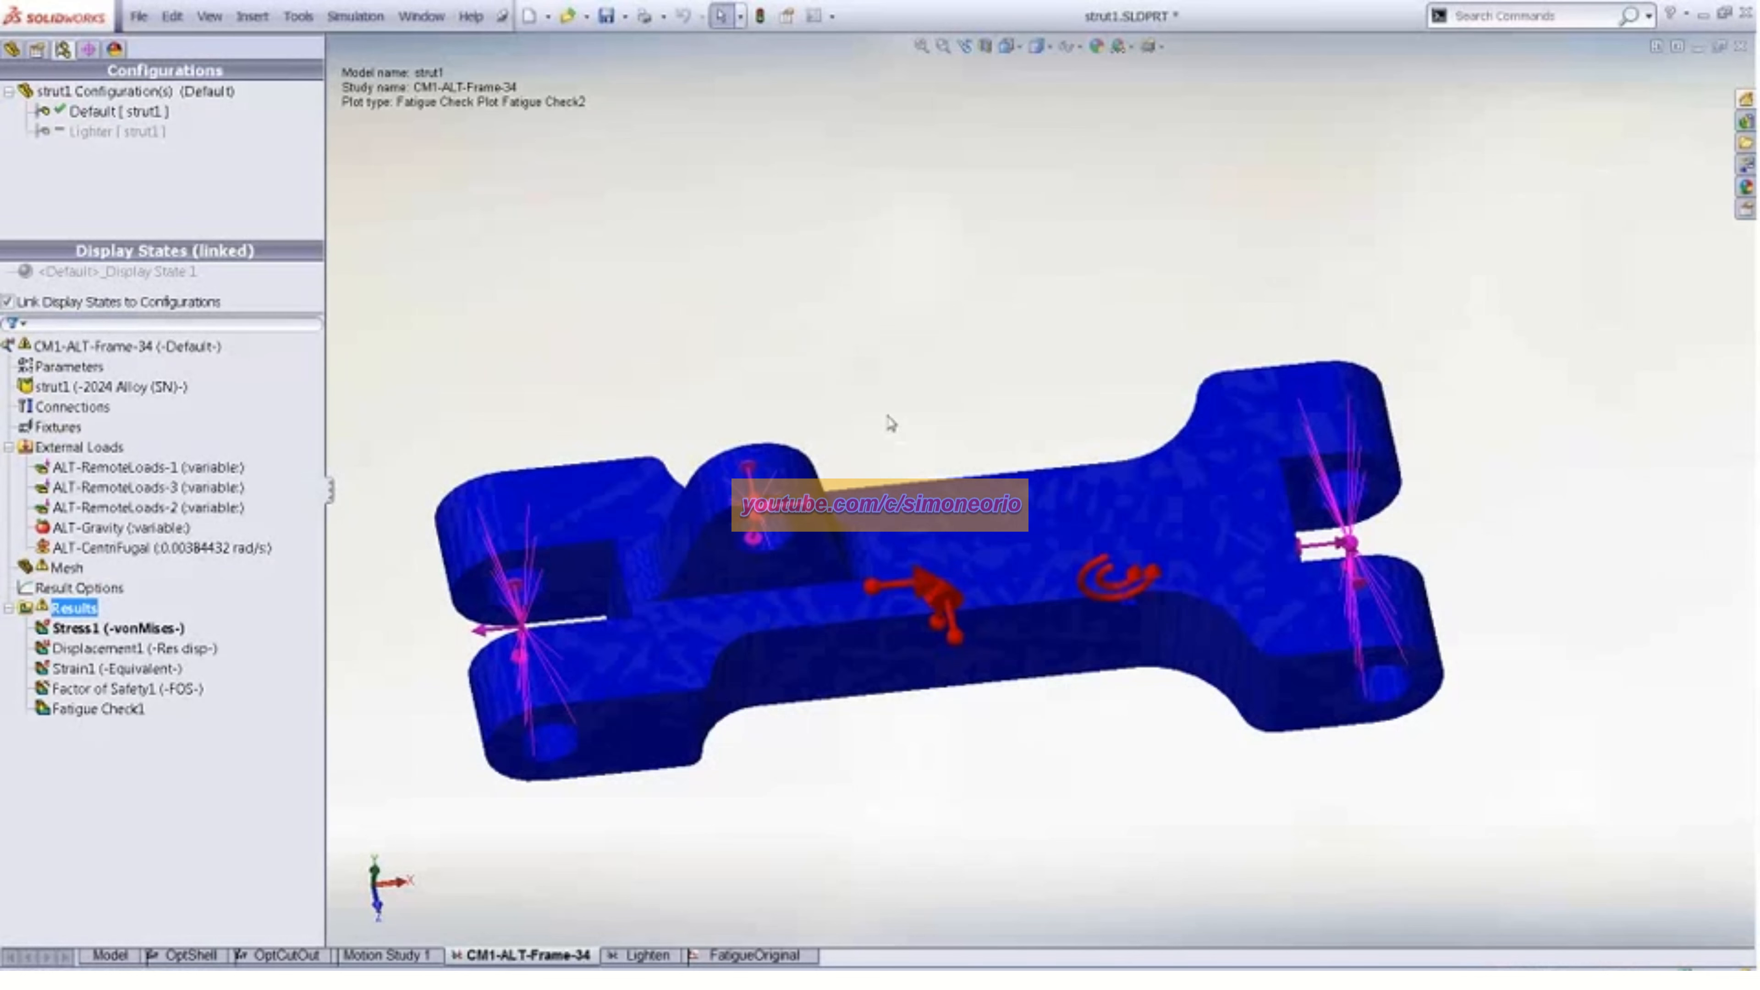
Display the Life plot and the Damage plot of the FatigueOriginal study, and inspect the damaged fillets on the strut
{"action": "middle_click_drag", "start_coordinate": [891, 422], "coordinate": [880, 395]}
{"action": "middle_click_drag", "start_coordinate": [874, 382], "coordinate": [913, 374]}
{"action": "scroll", "coordinate": [887, 382], "scroll_direction": "down", "scroll_amount": 1}
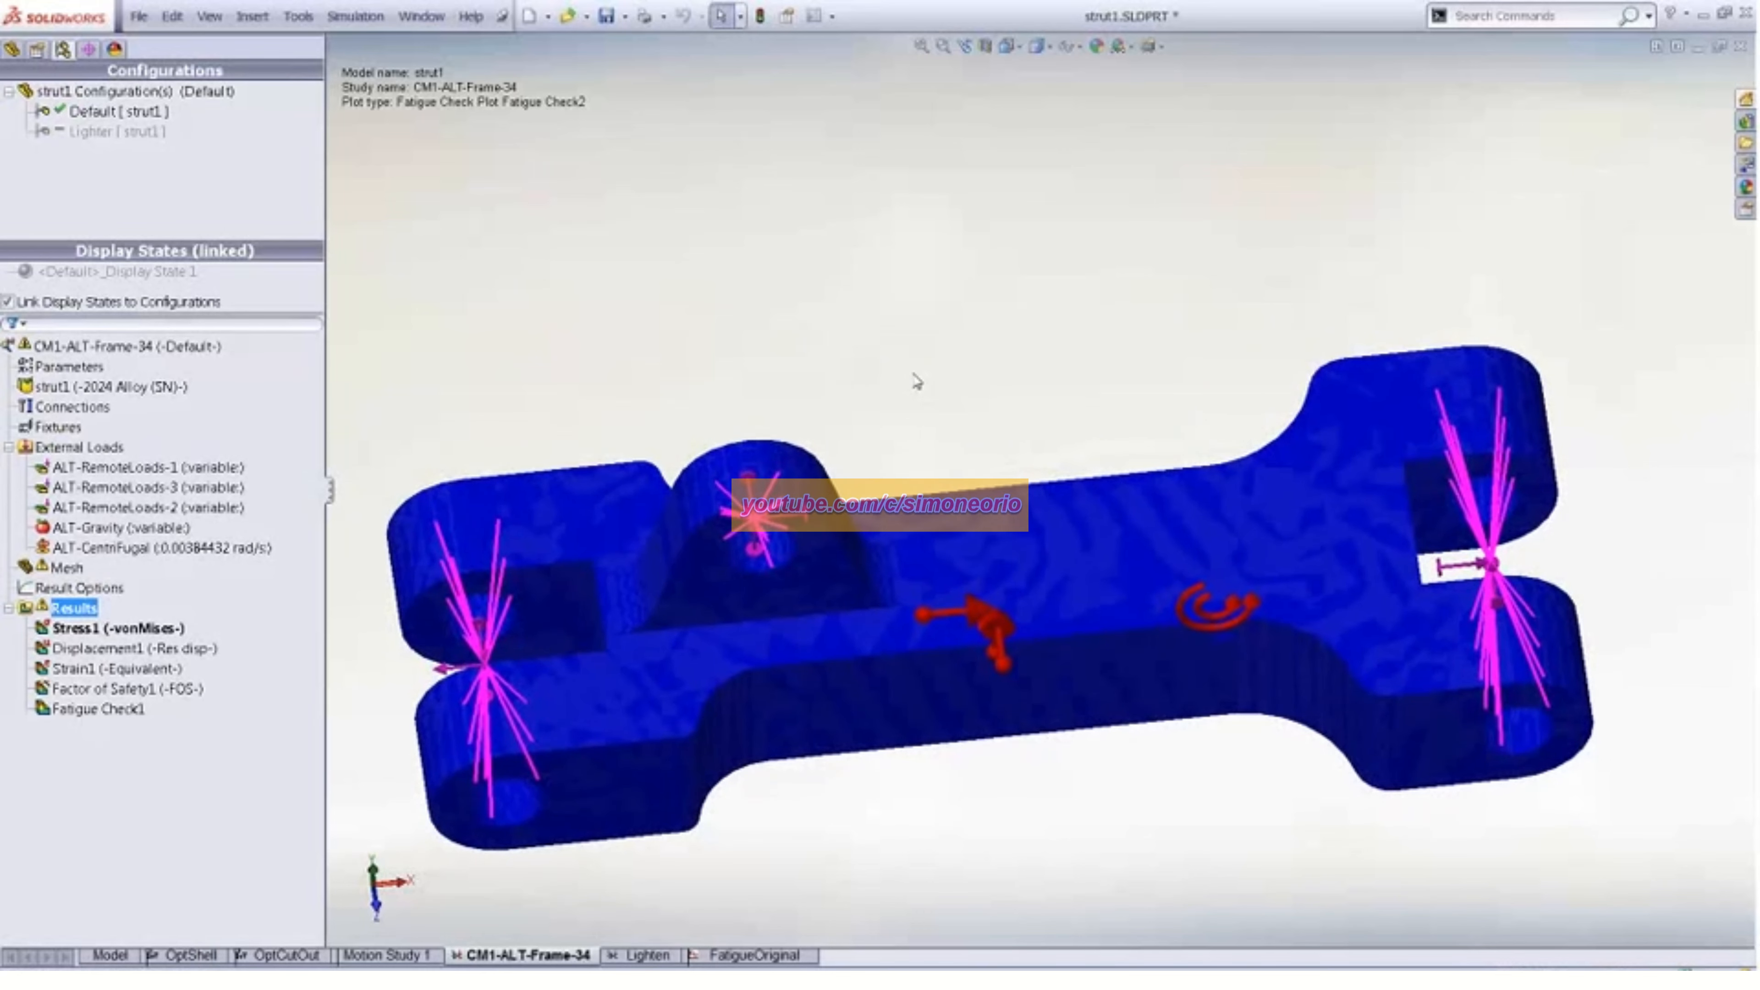
{"action": "left_click", "coordinate": [752, 958]}
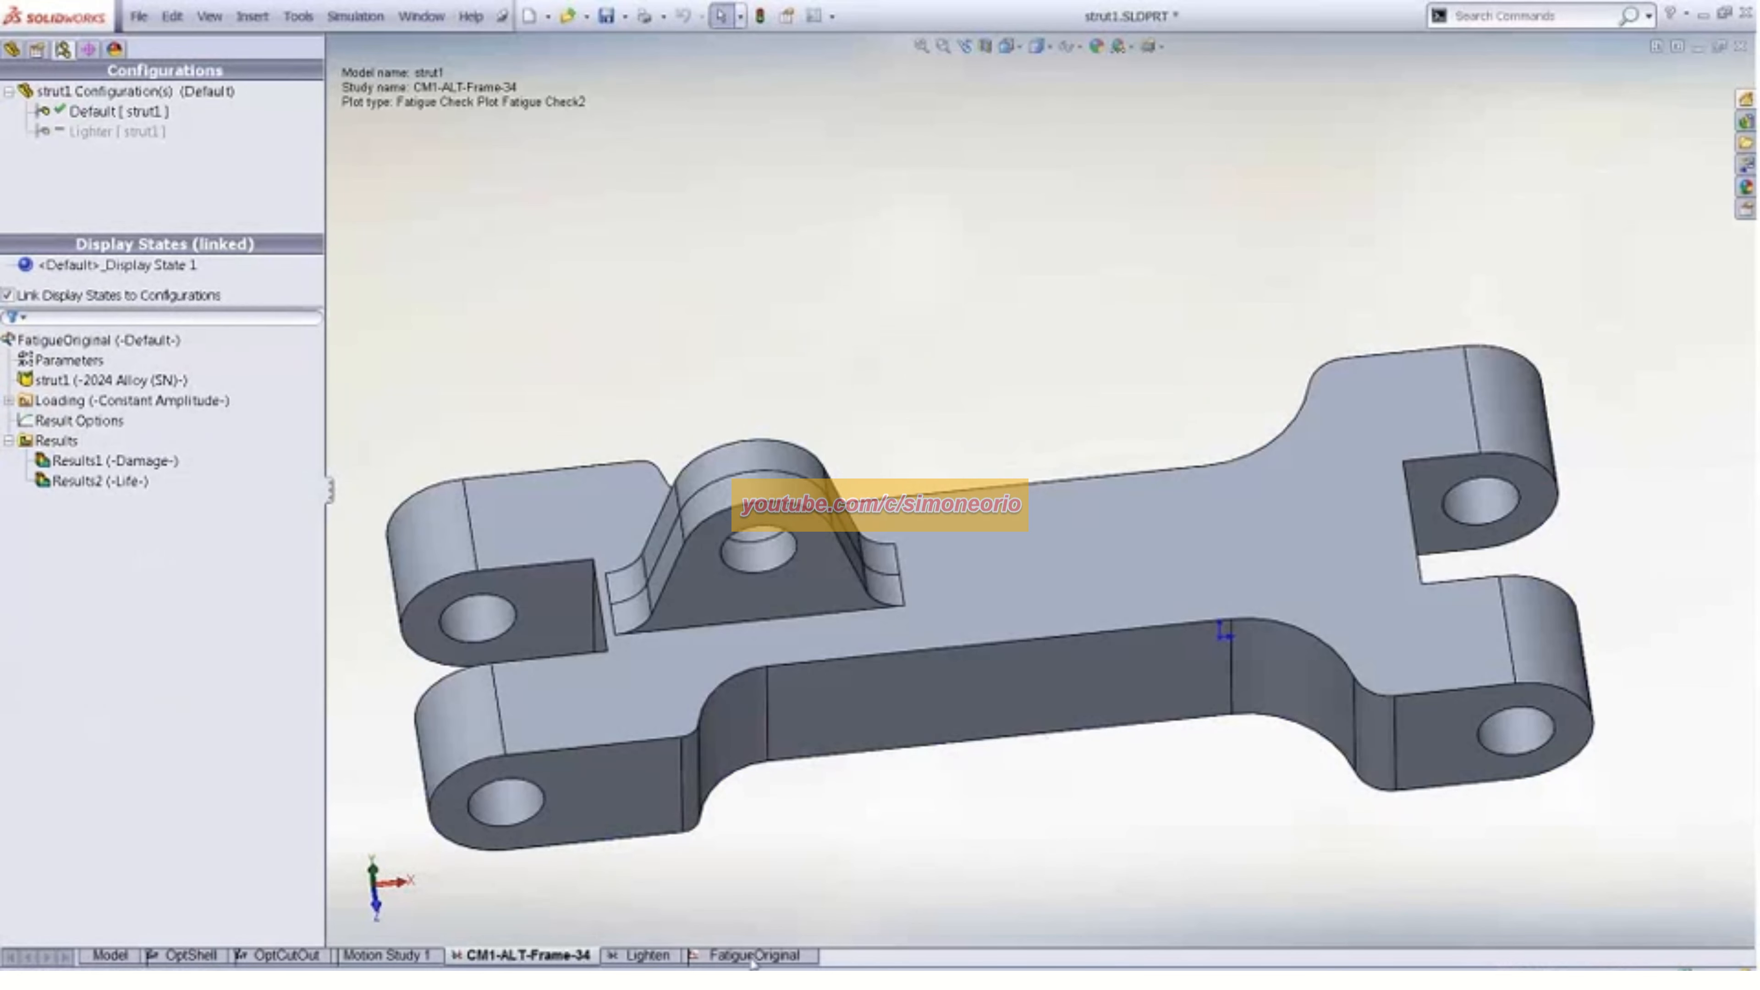
{"action": "scroll", "coordinate": [883, 359], "scroll_direction": "up", "scroll_amount": 2}
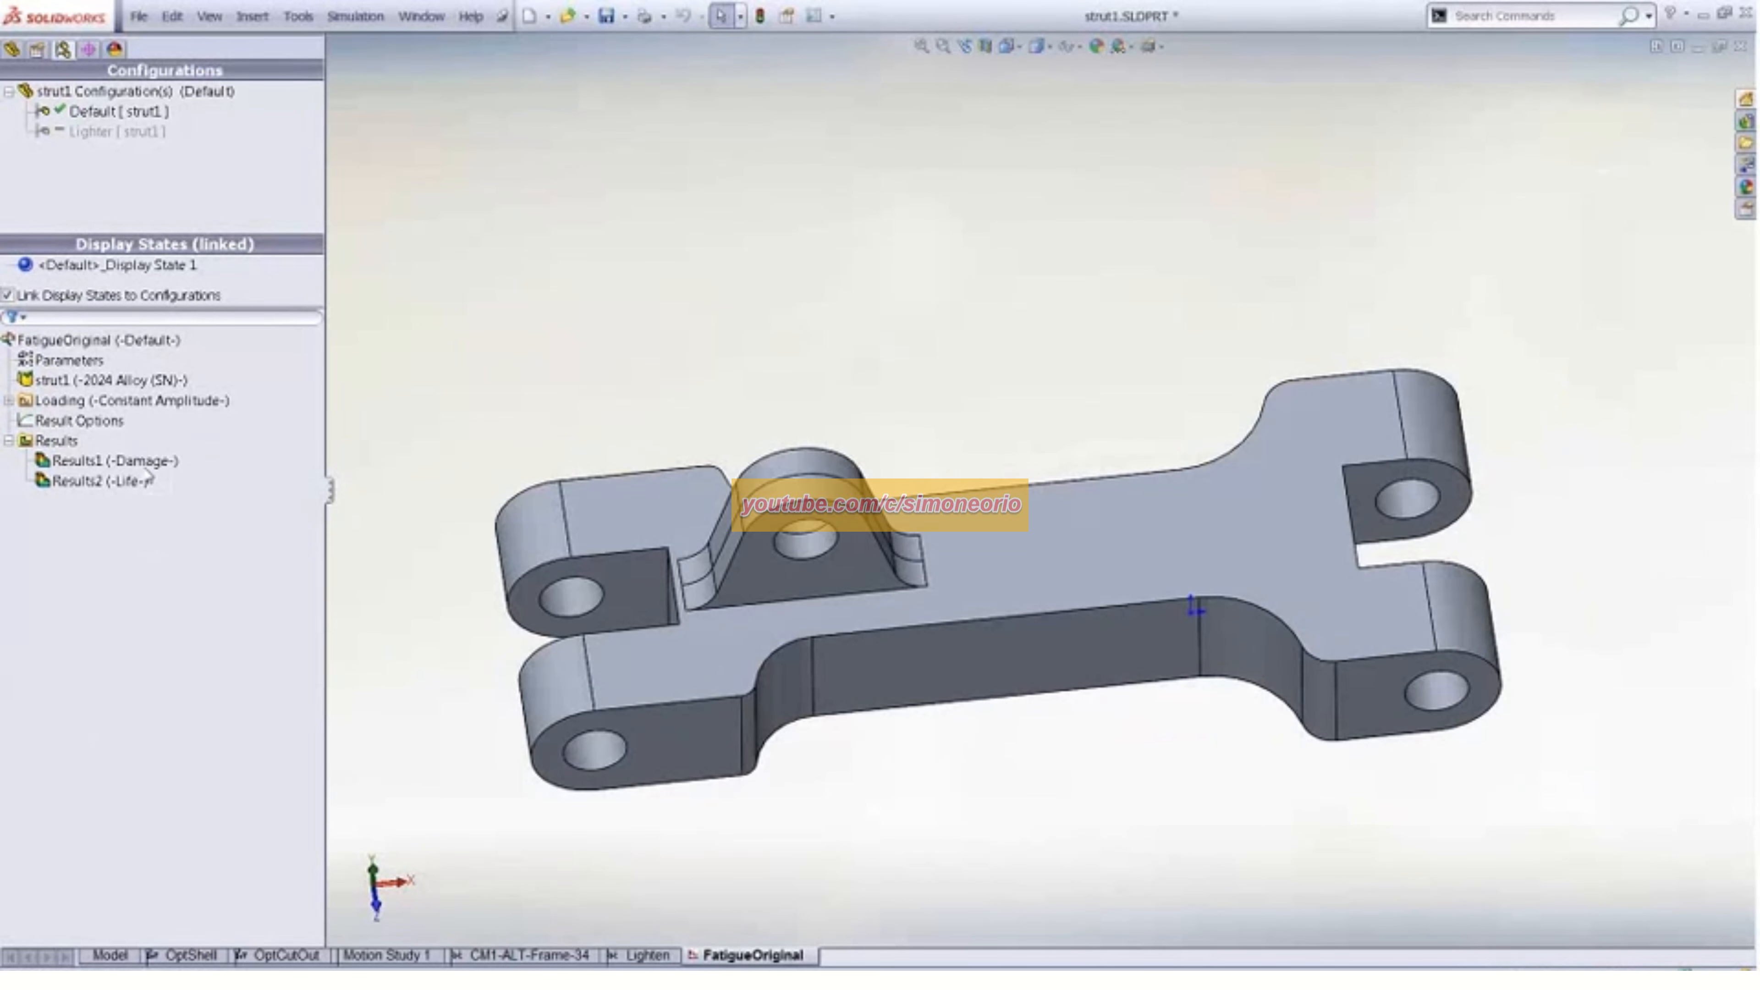
{"action": "double_click", "coordinate": [111, 484]}
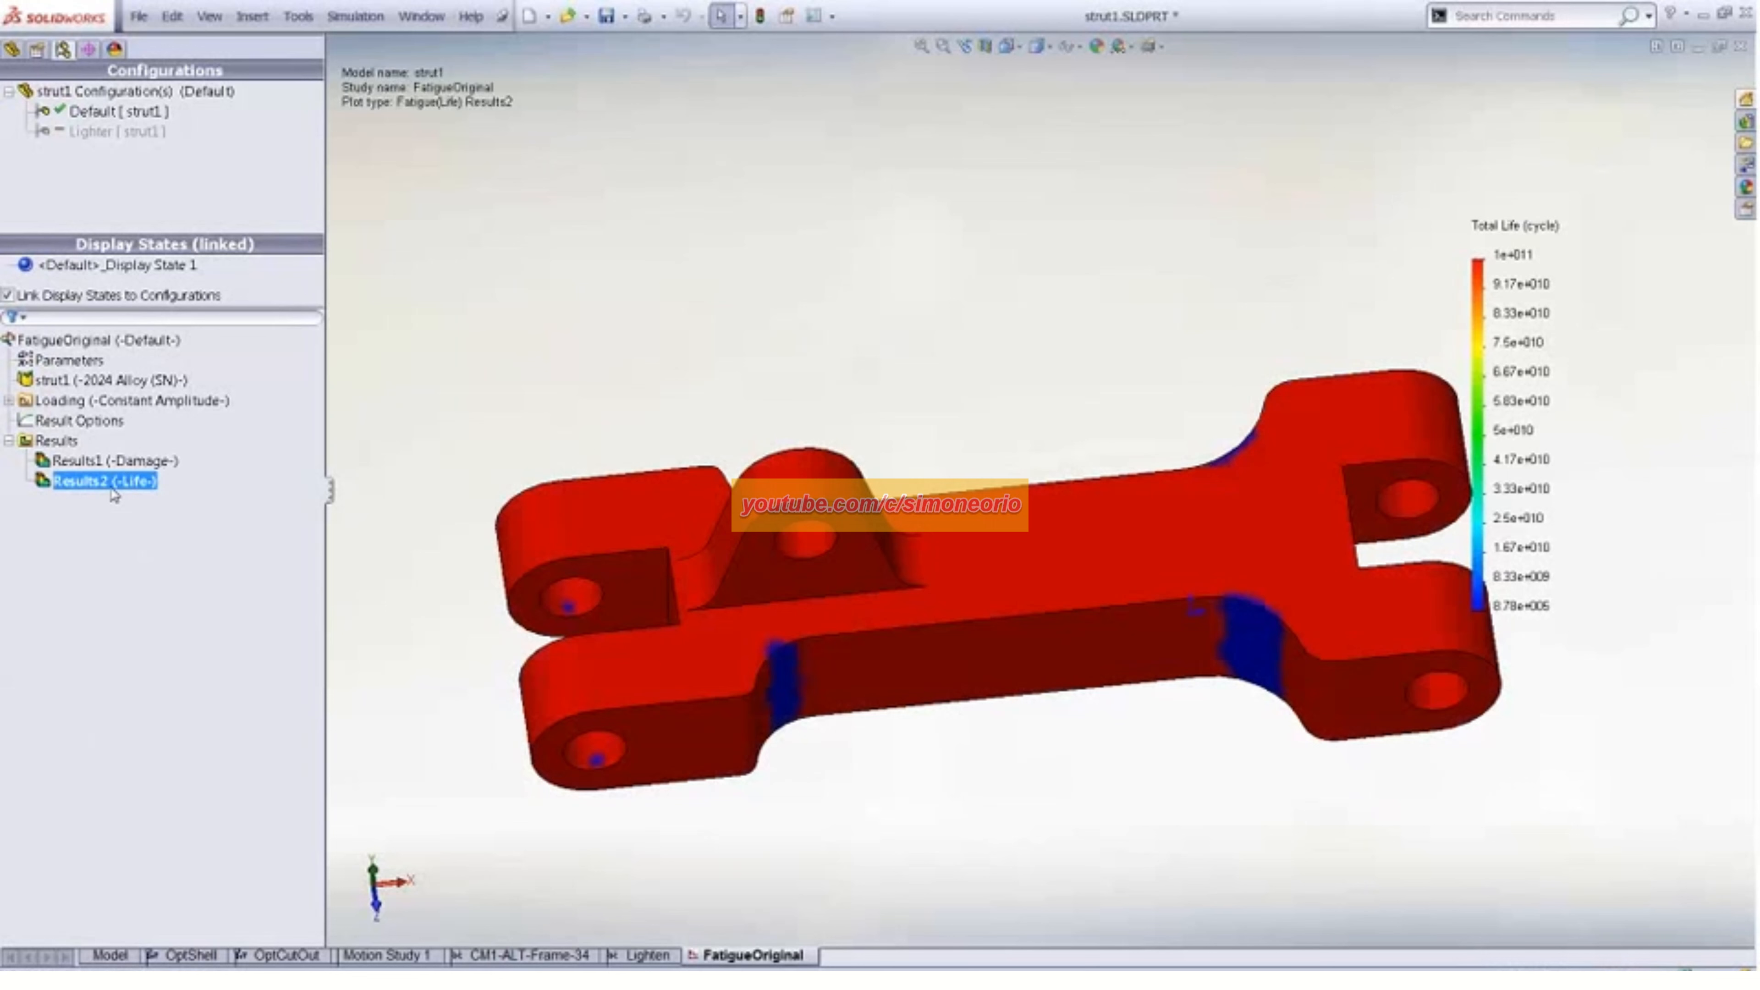
{"action": "double_click", "coordinate": [118, 461]}
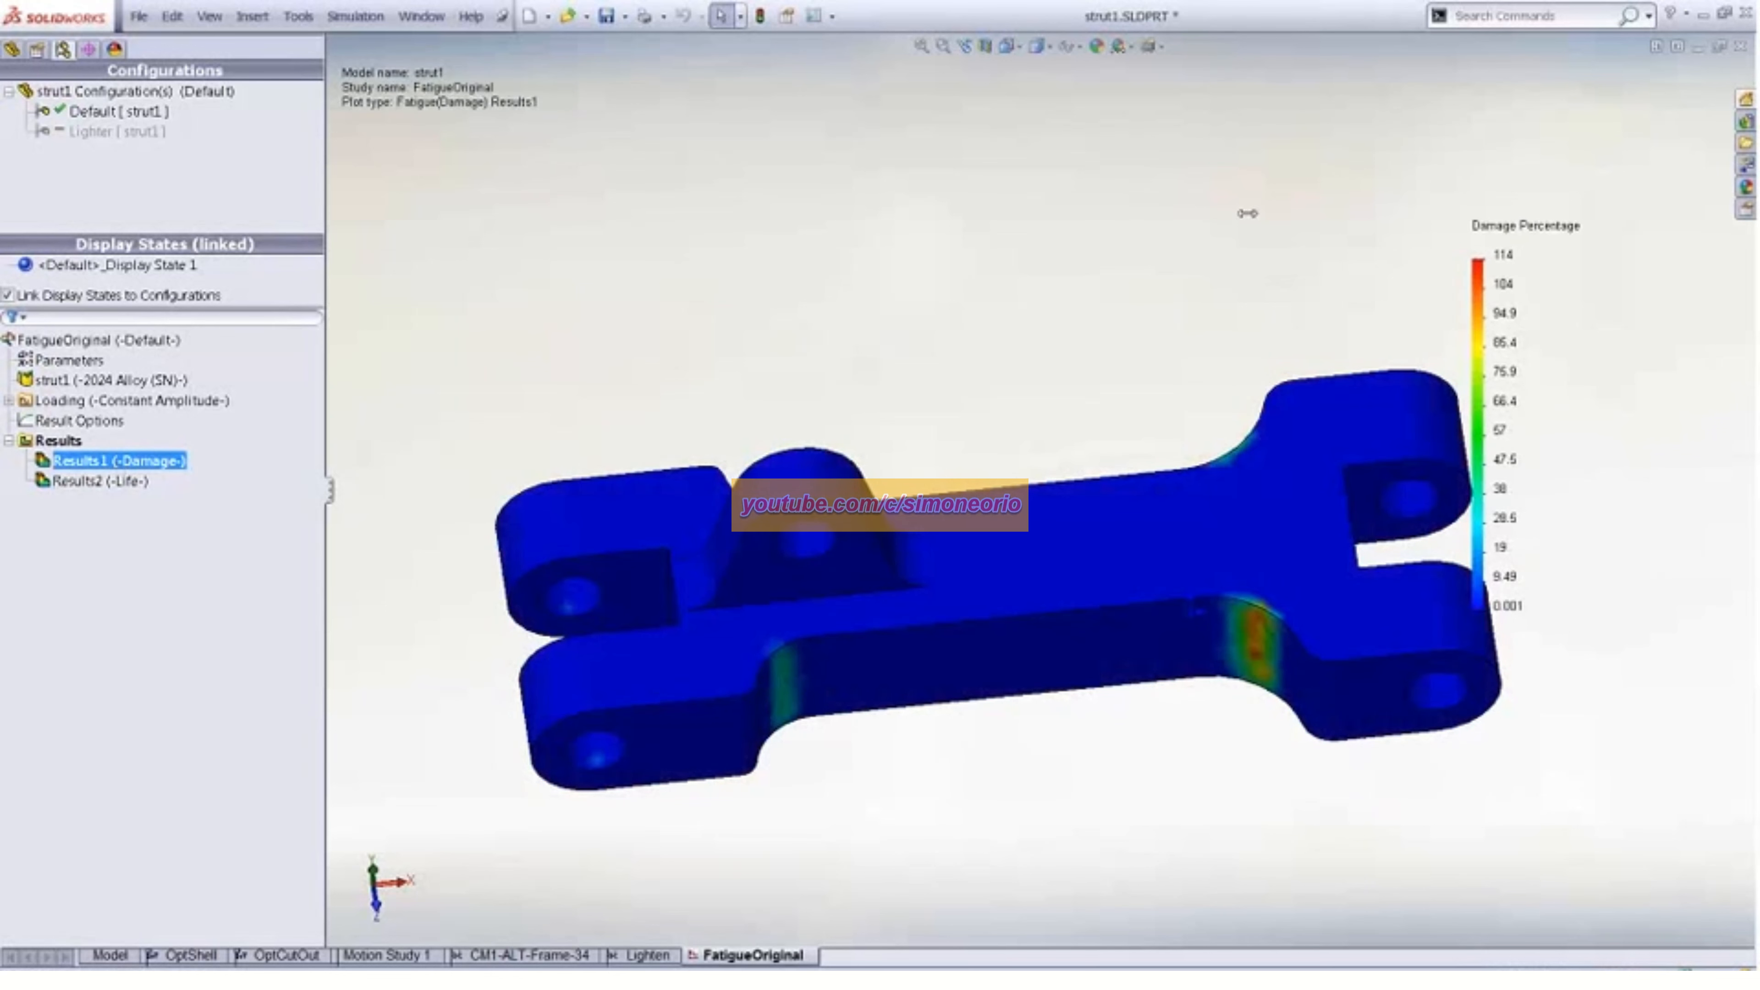
{"action": "middle_click_drag", "start_coordinate": [1142, 295], "coordinate": [1057, 295], "text": "ctrl"}
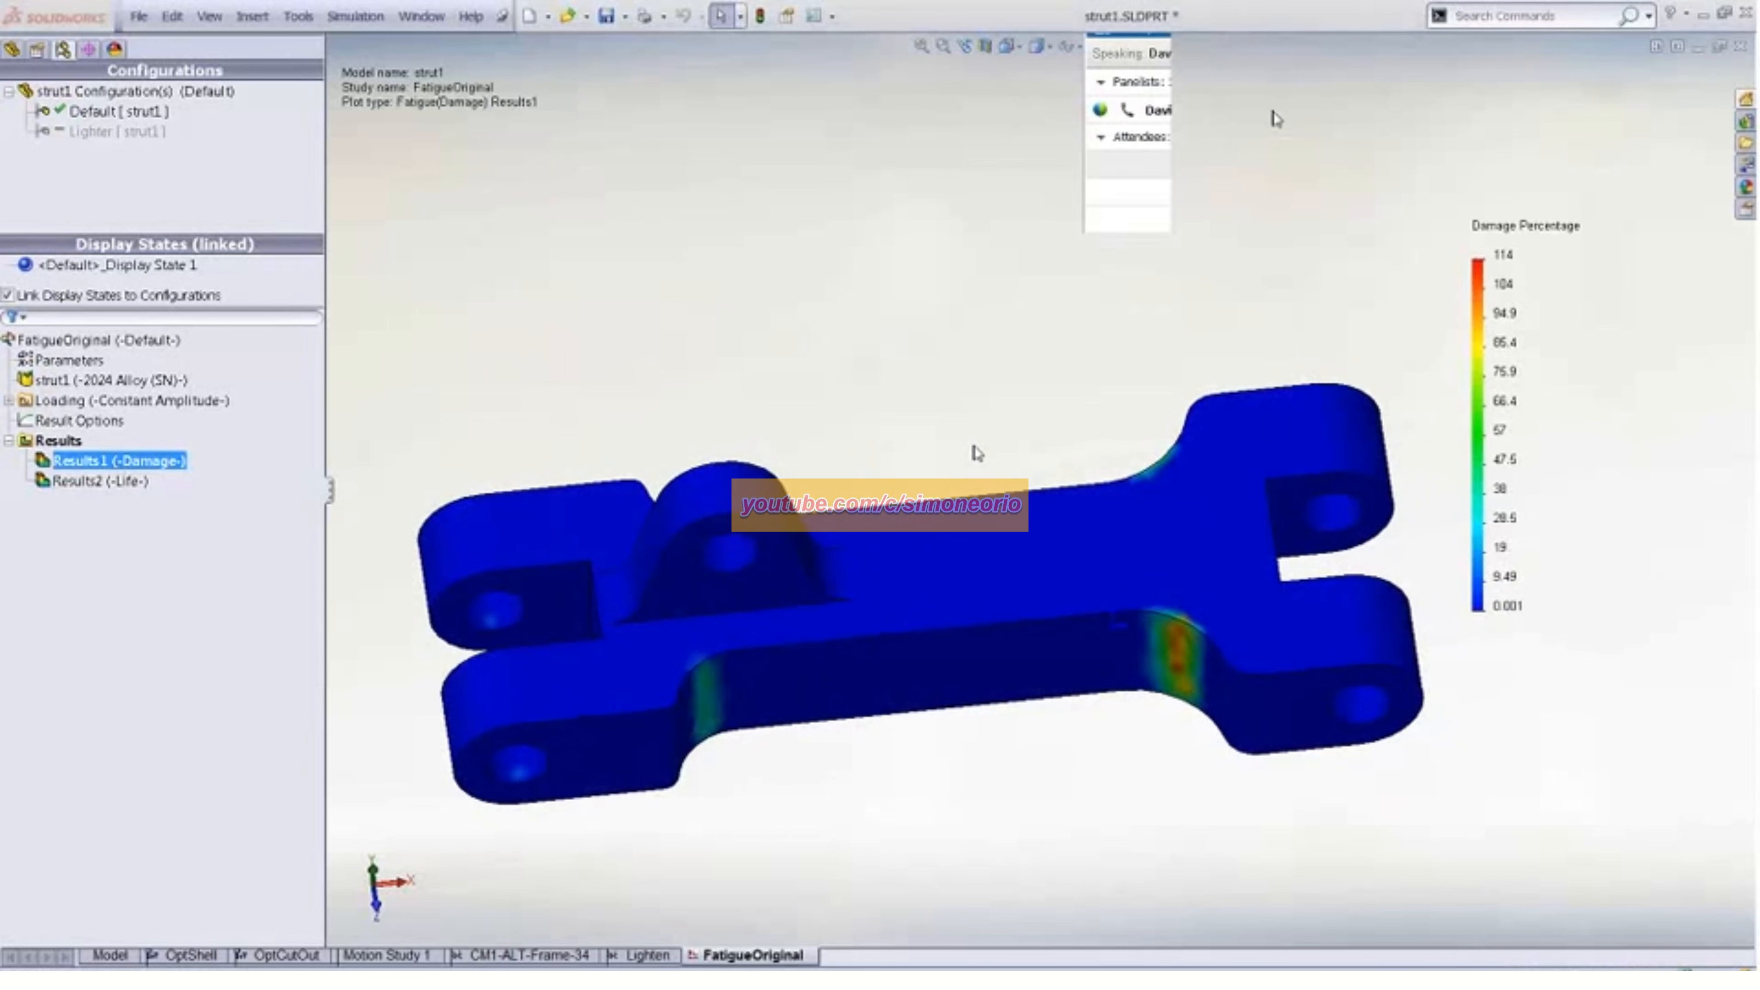
{"action": "middle_click_drag", "start_coordinate": [963, 377], "coordinate": [980, 270]}
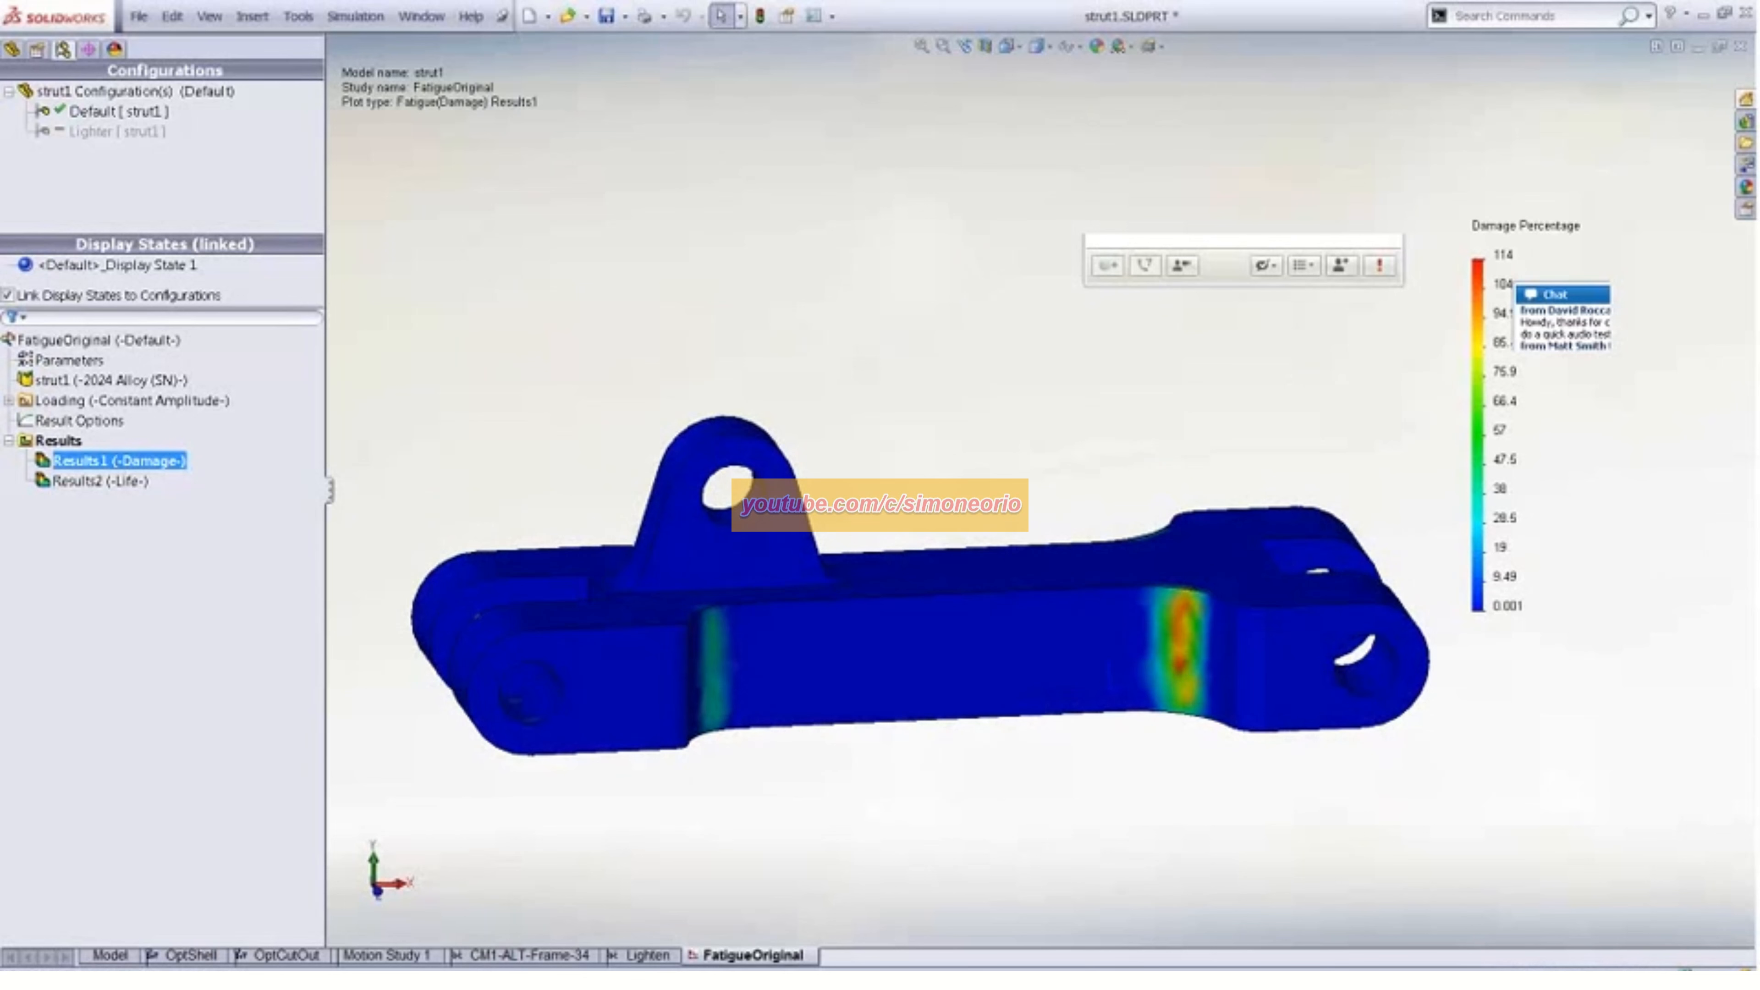
{"action": "middle_click_drag", "start_coordinate": [751, 318], "coordinate": [812, 474]}
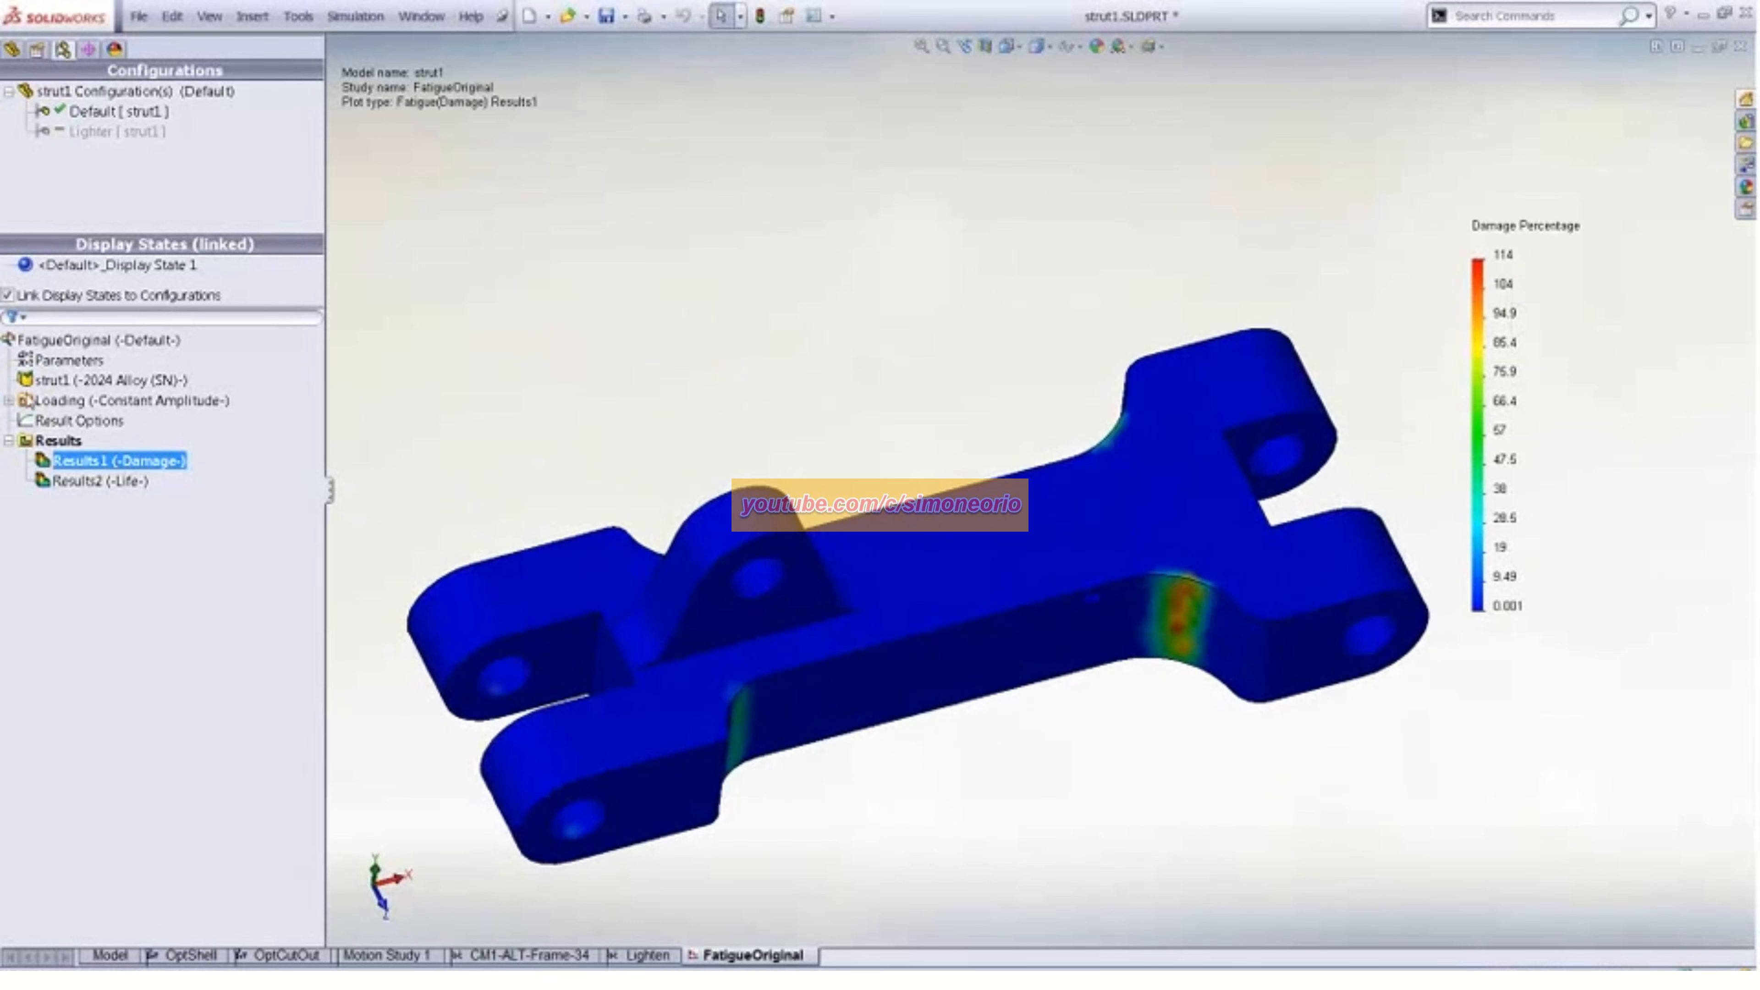
Review the cycle count, loading type options and stress scale in the definition of Event-1, and close it without changes
{"action": "left_click", "coordinate": [9, 400]}
{"action": "right_click", "coordinate": [74, 421]}
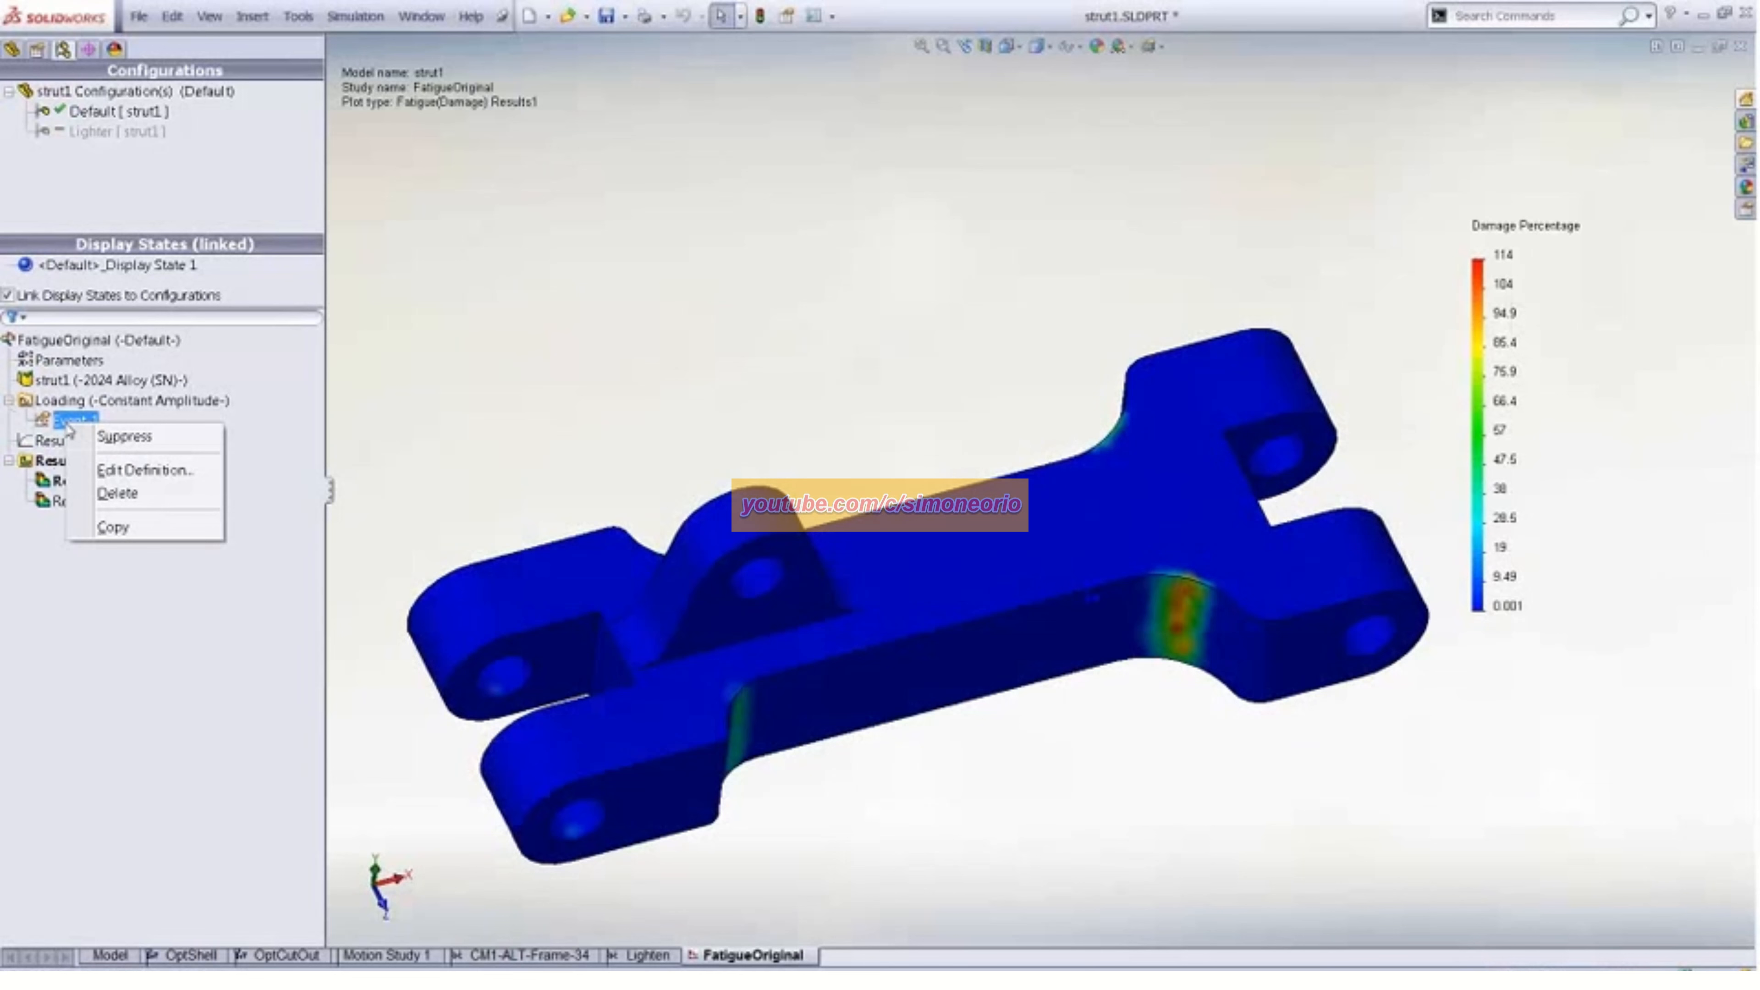
{"action": "left_click", "coordinate": [129, 472]}
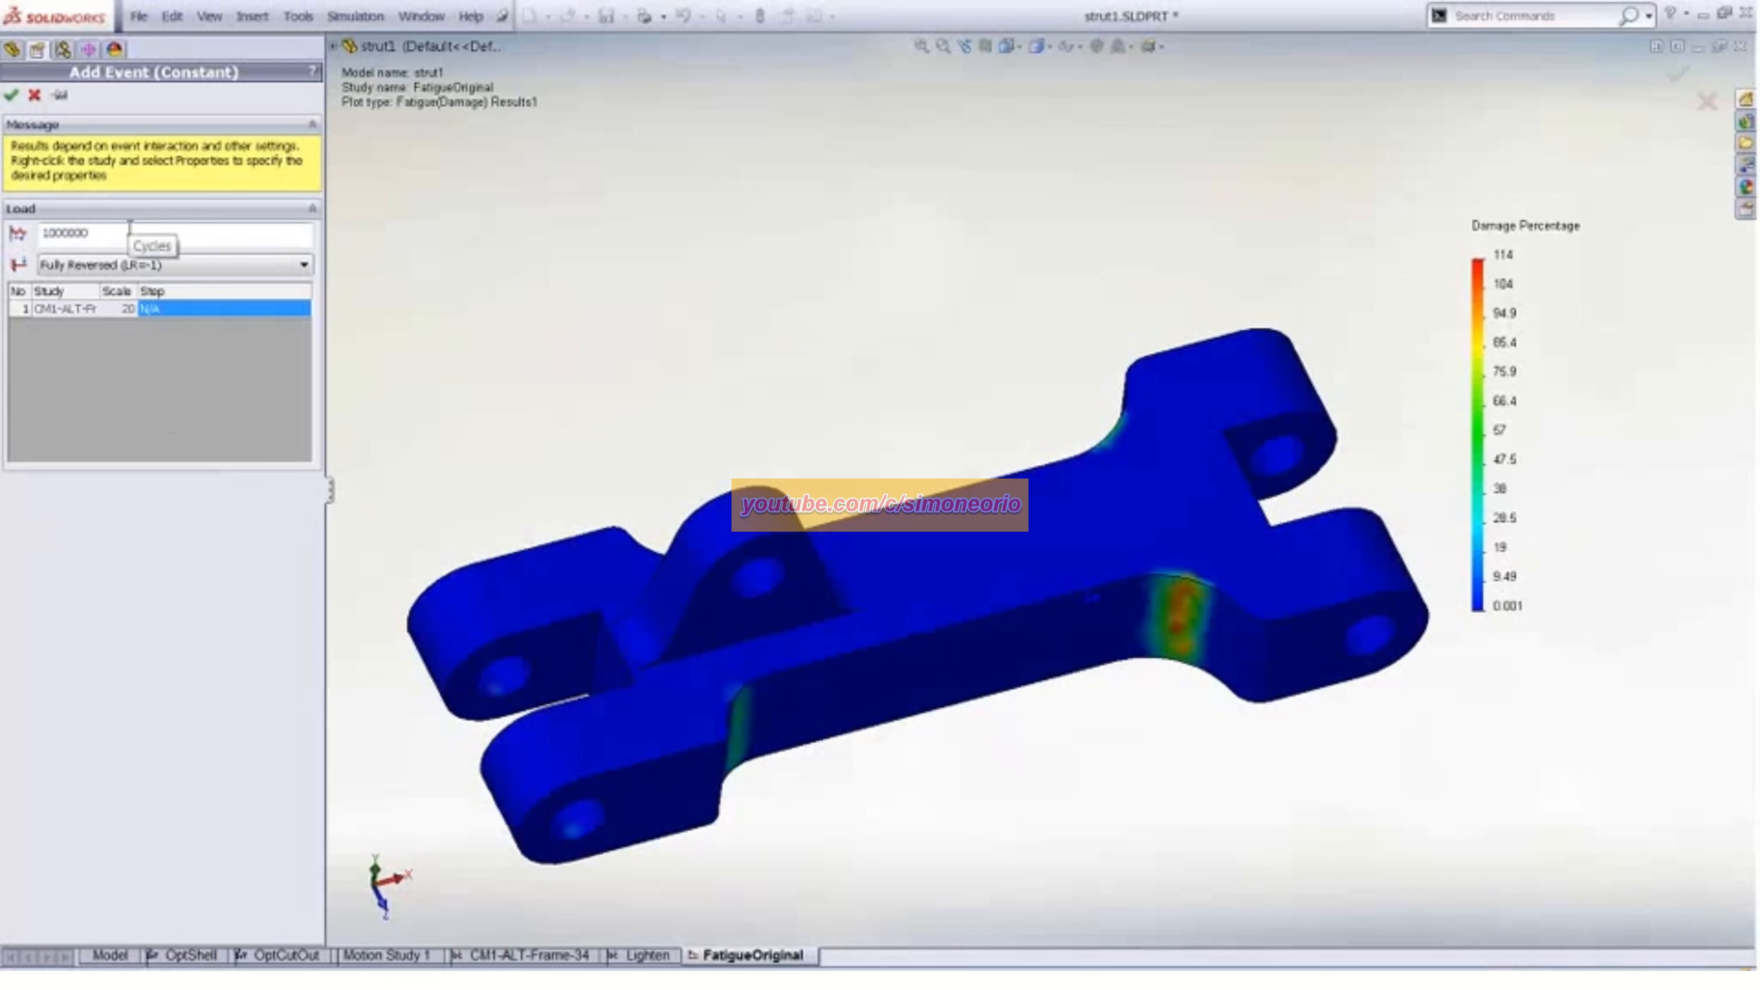
{"action": "left_click", "coordinate": [193, 266]}
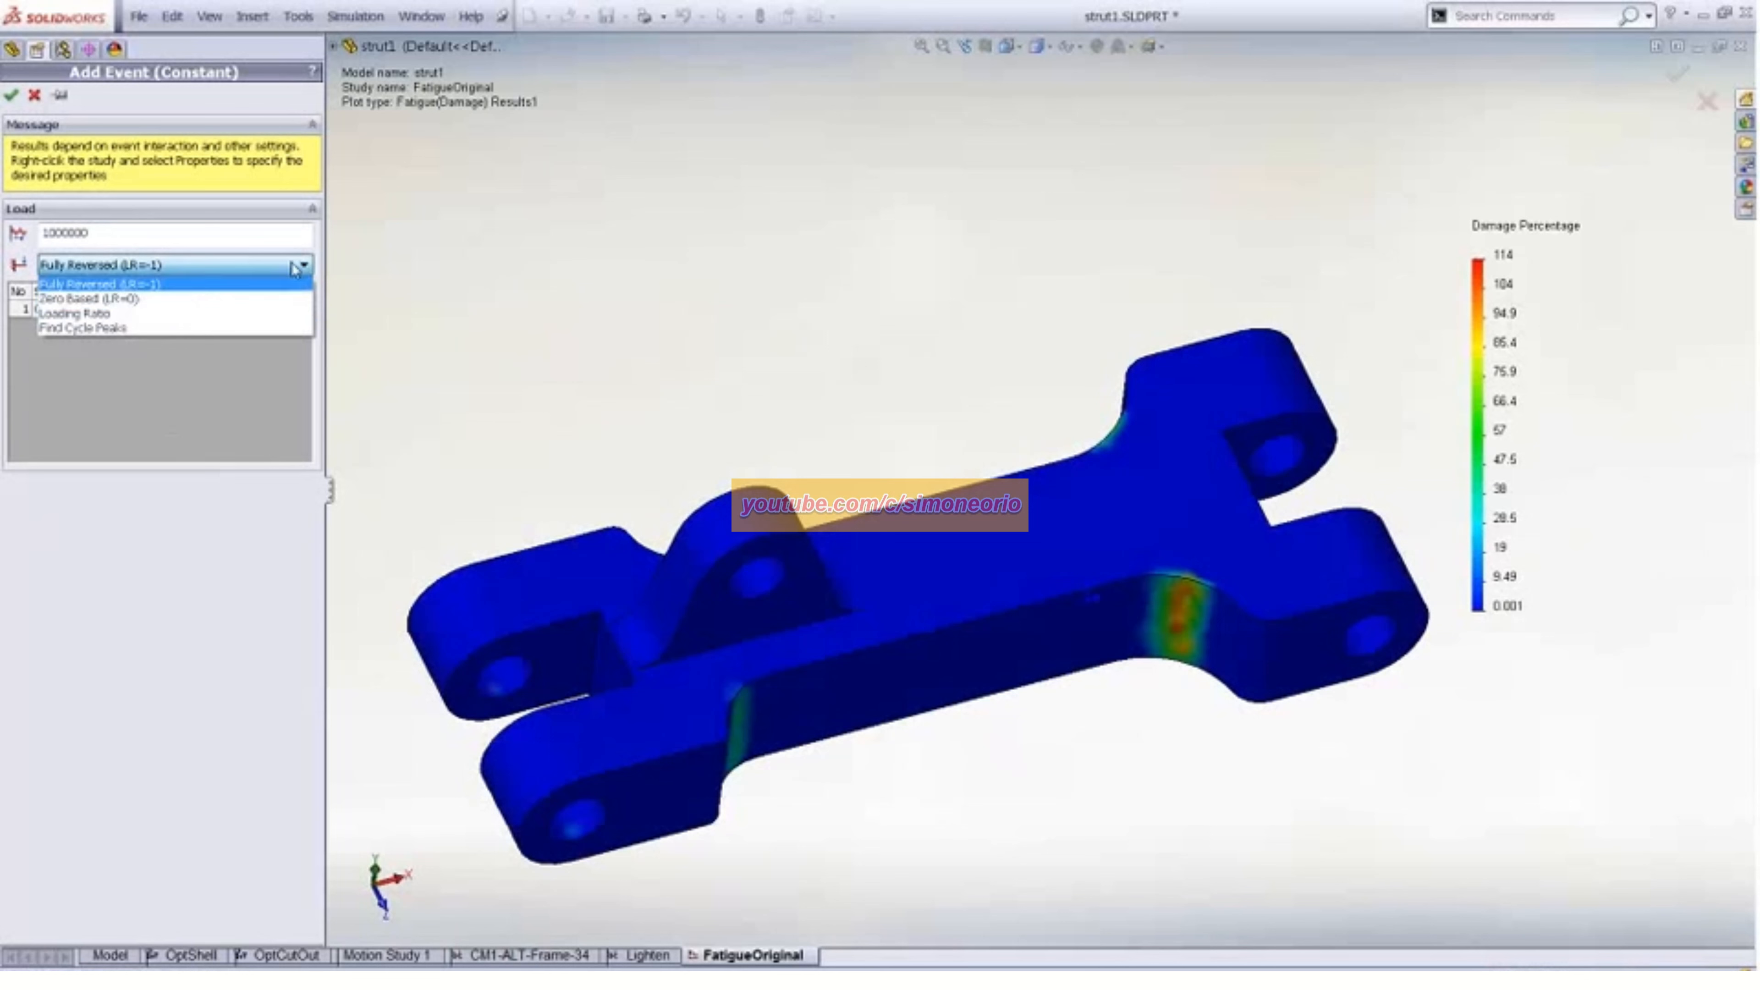
{"action": "left_click", "coordinate": [97, 284]}
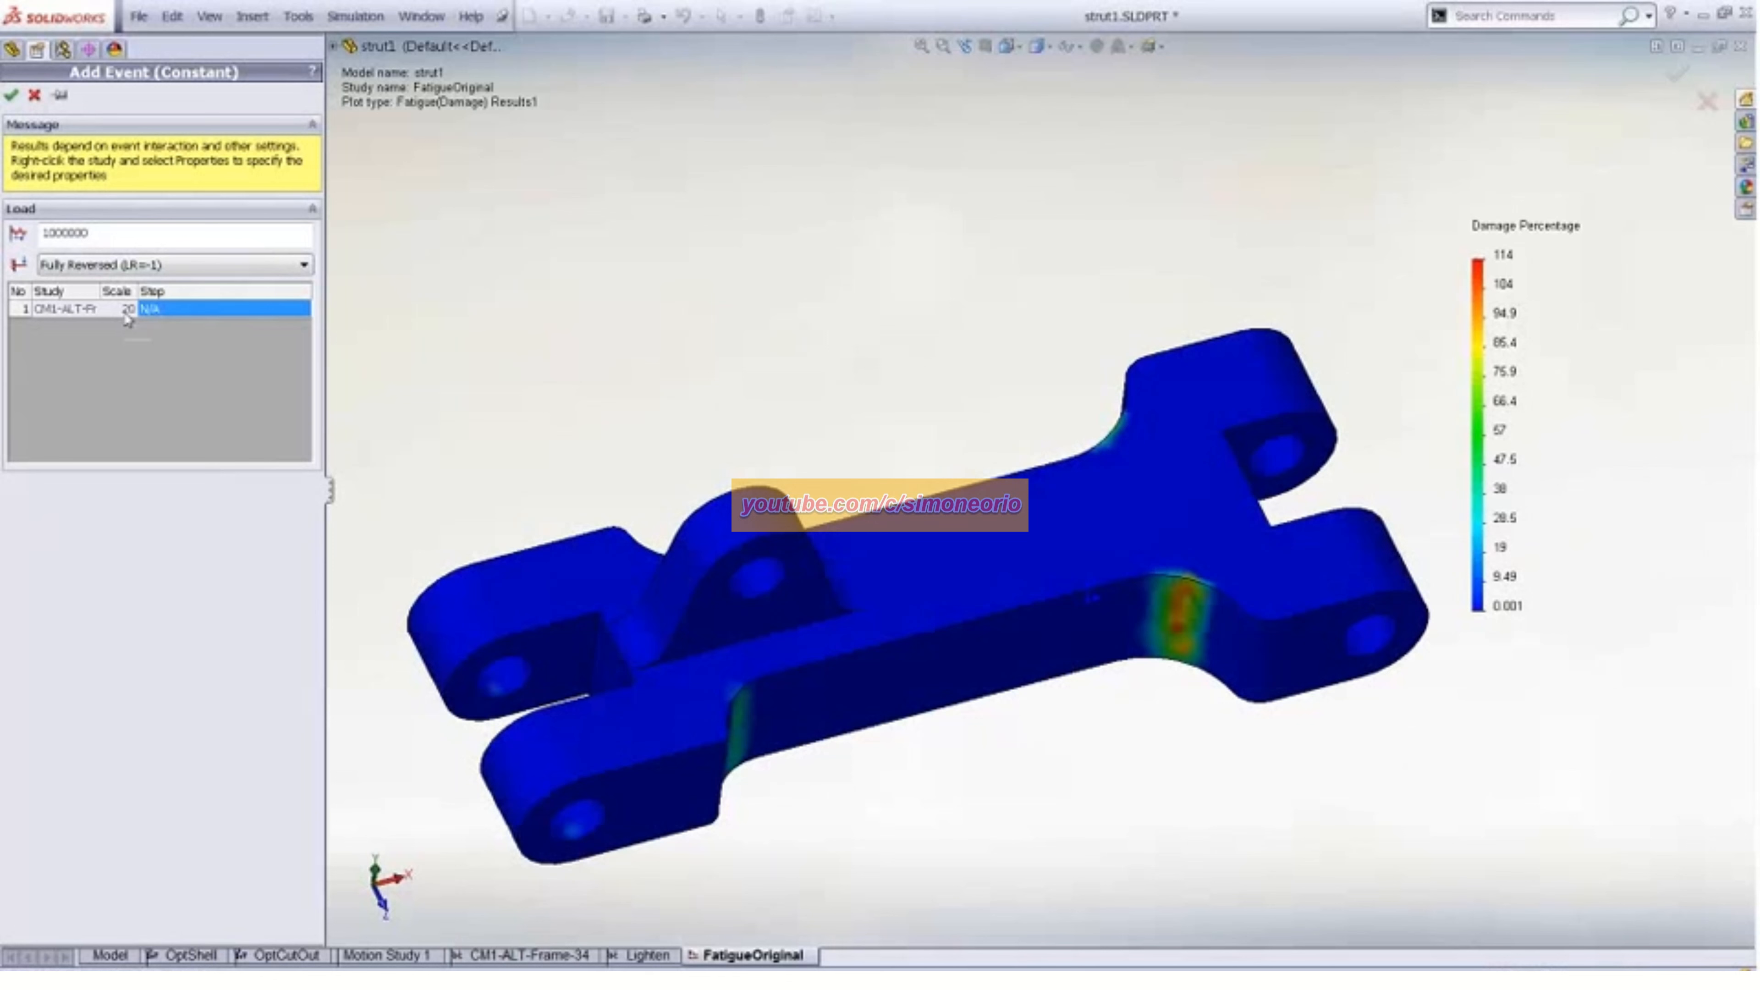
{"action": "left_click", "coordinate": [125, 312]}
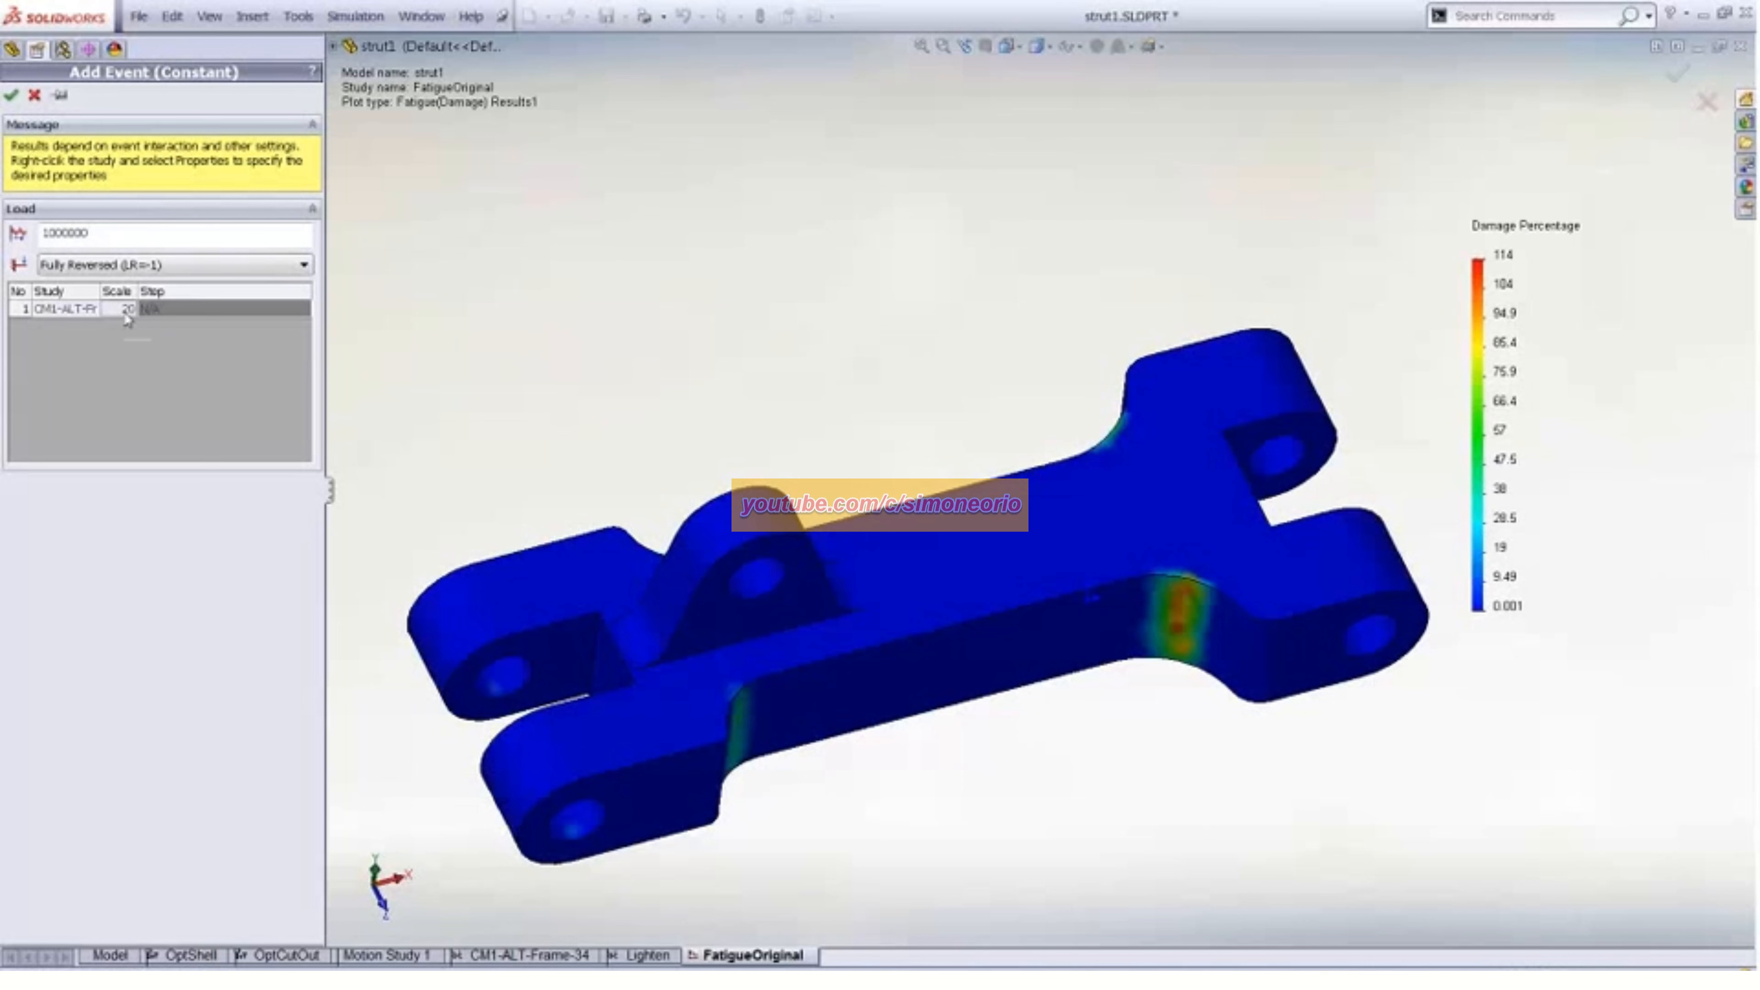
{"action": "left_click", "coordinate": [36, 96]}
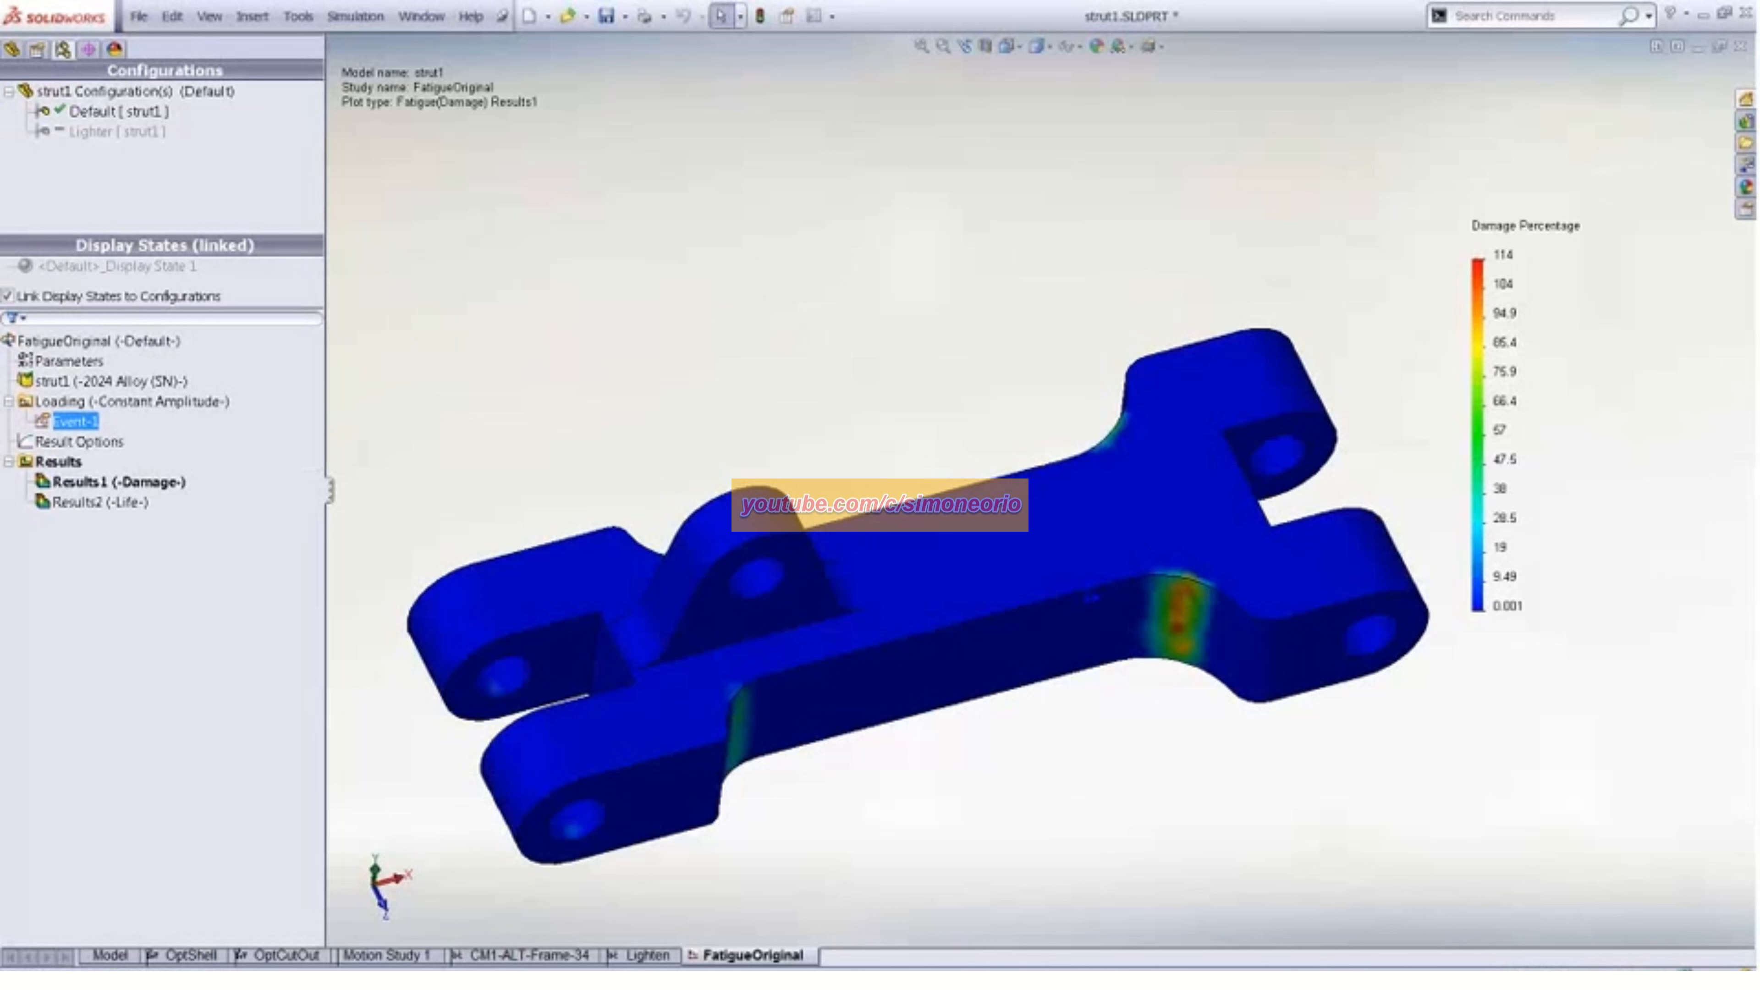
Hide the damage plot to show the plain strut model, and return to the CM1-ALT-Frame-34 study
{"action": "right_click", "coordinate": [155, 483]}
{"action": "key", "text": "Escape"}
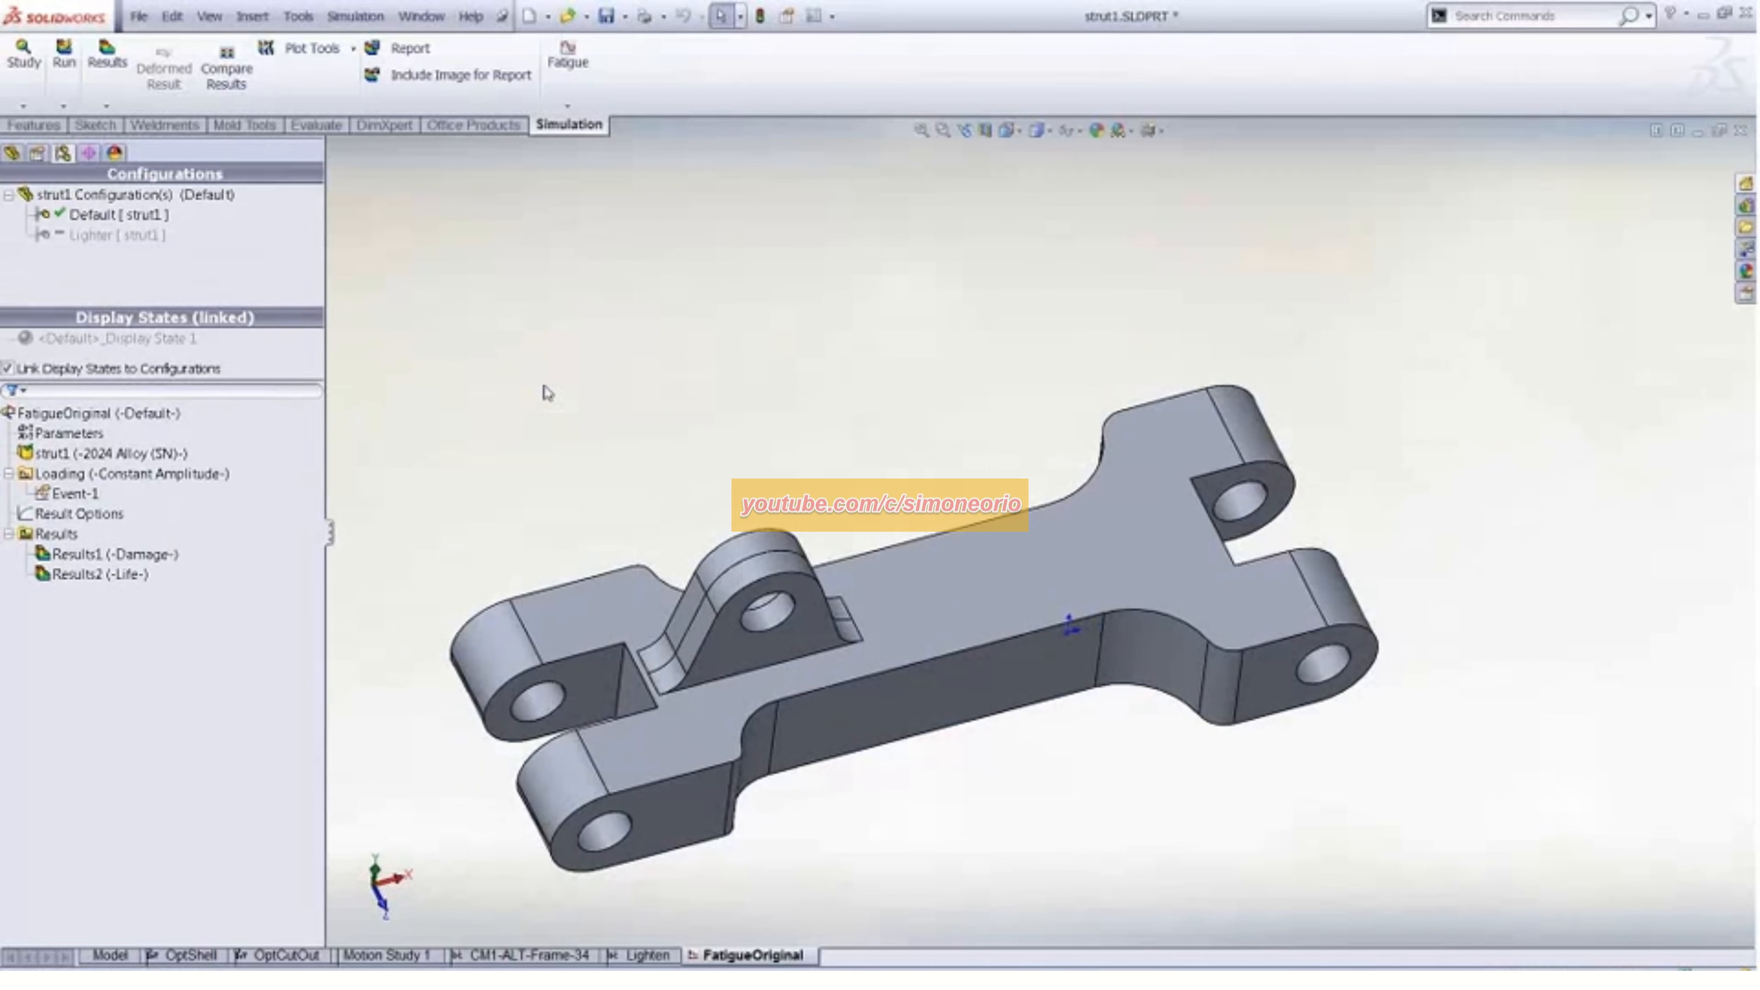
{"action": "middle_click_drag", "start_coordinate": [751, 409], "coordinate": [743, 359], "text": "ctrl"}
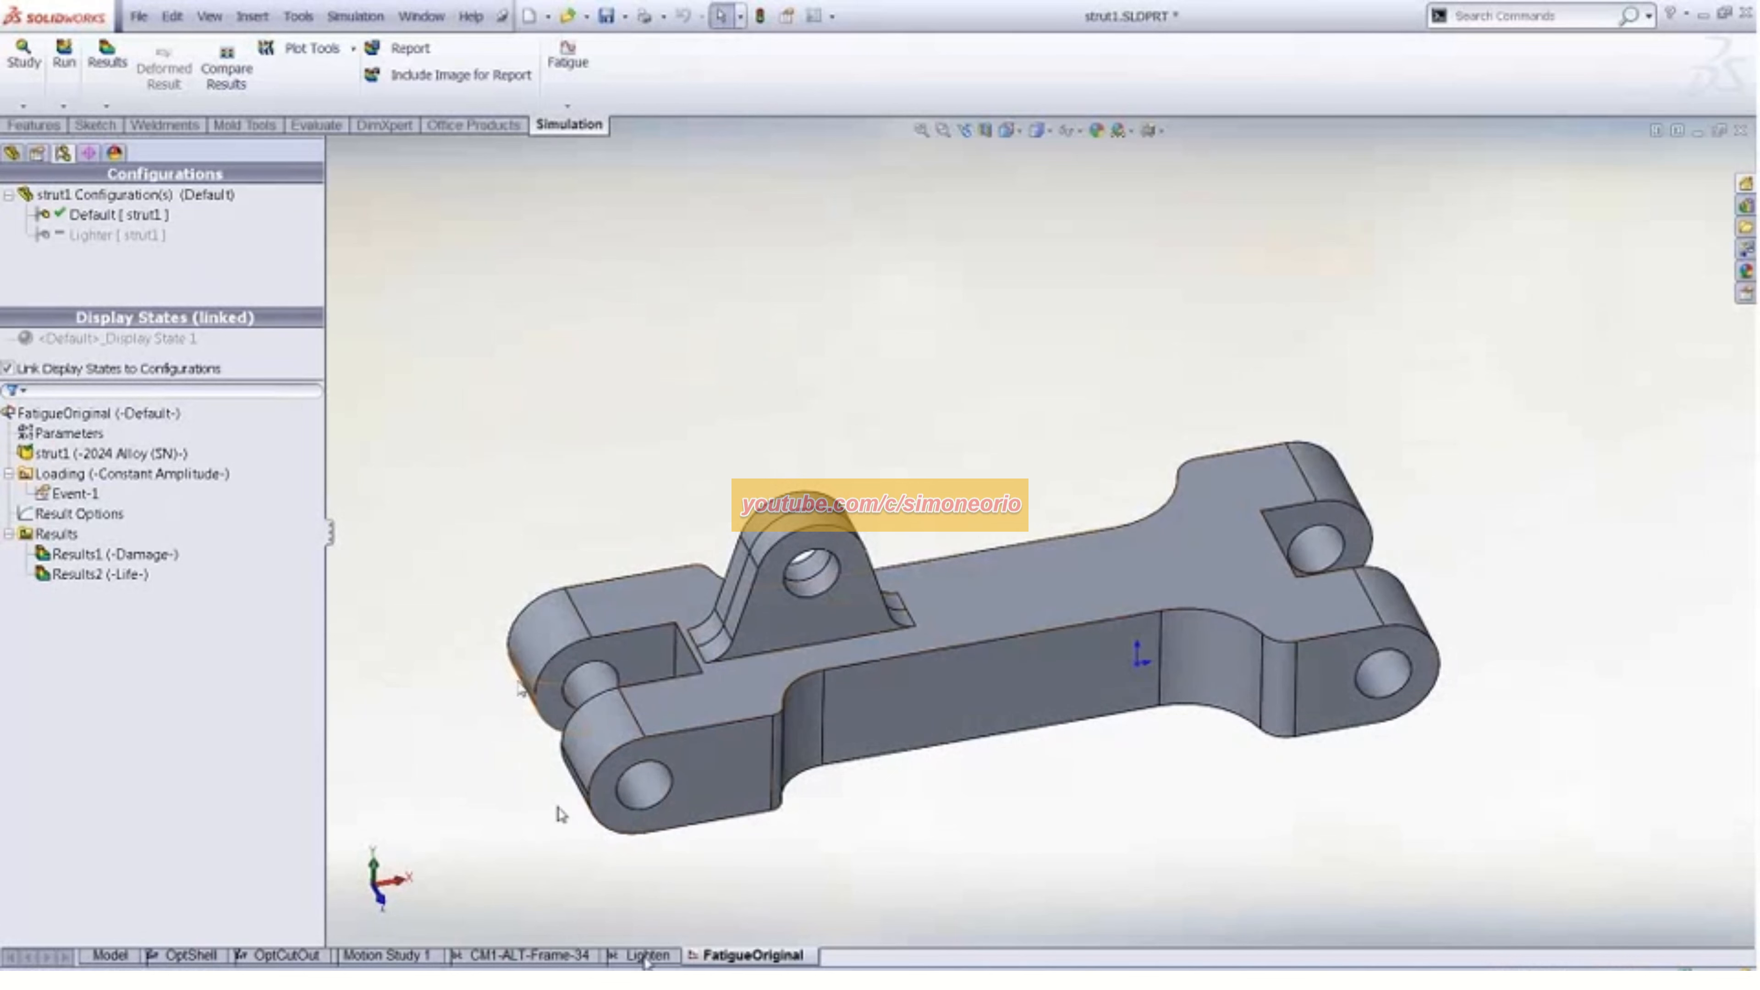
{"action": "left_click", "coordinate": [509, 959]}
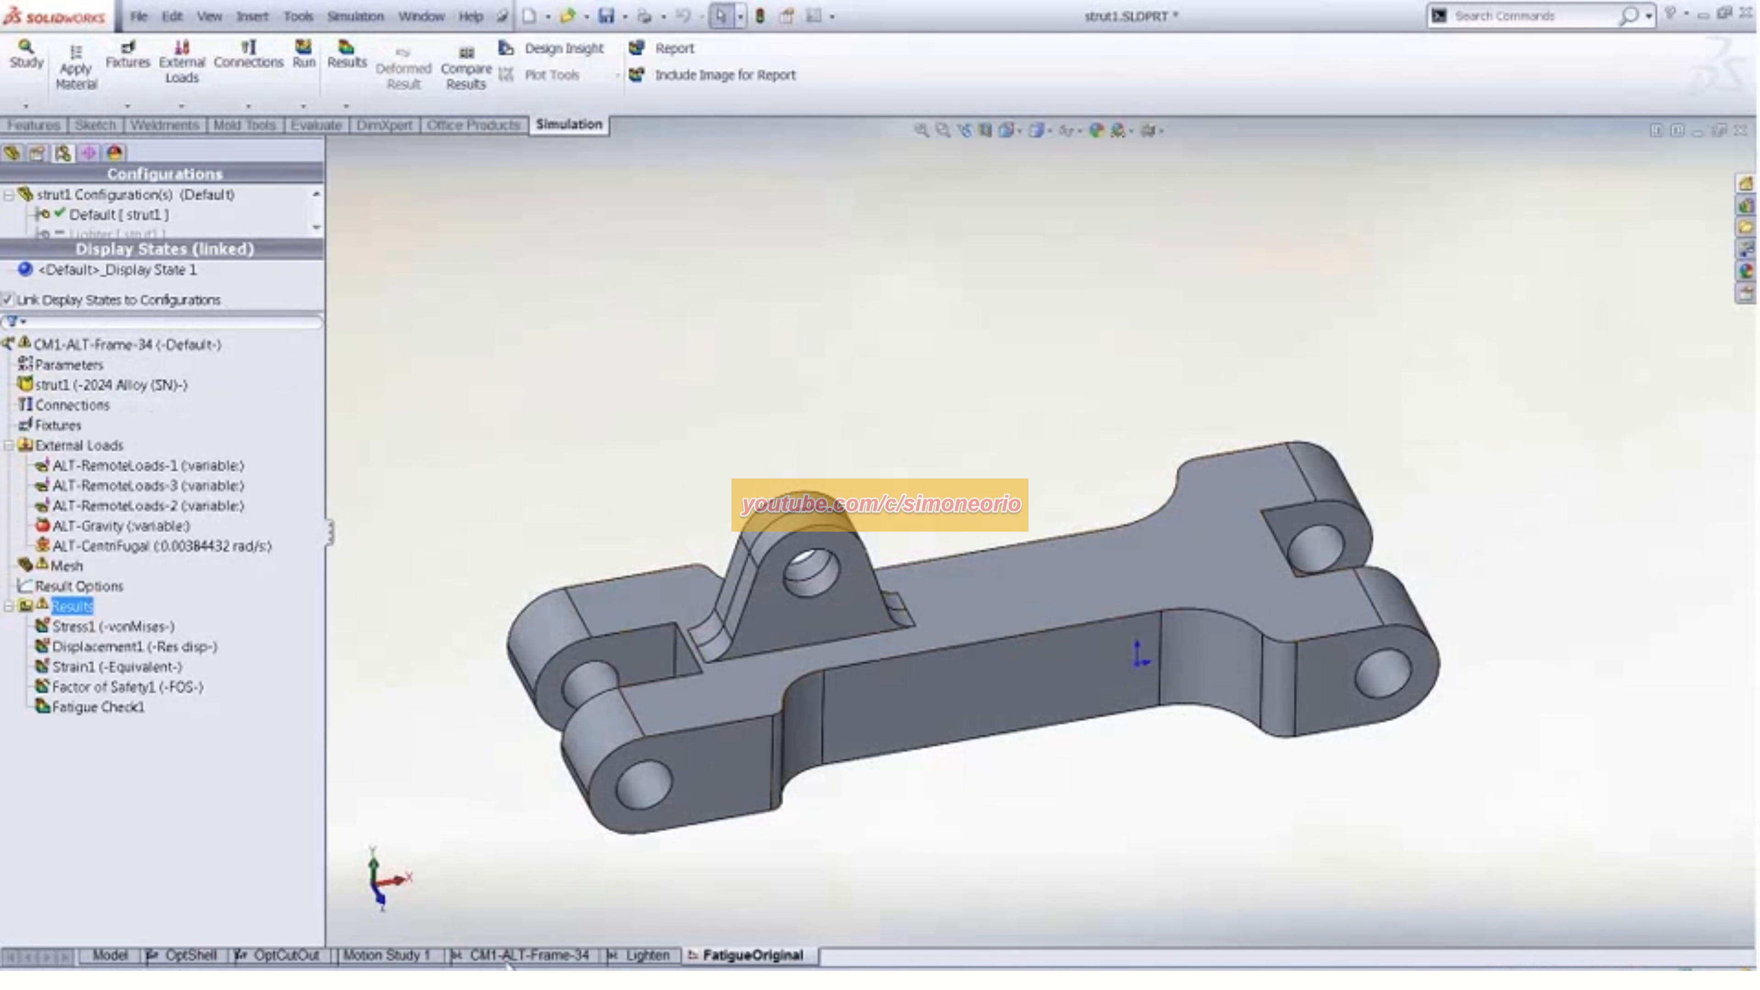
Try linking a new design study parameter to the strut's 300 mm length dimension, and cancel the parameter changes
{"action": "double_click", "coordinate": [956, 614]}
{"action": "middle_click_drag", "start_coordinate": [817, 417], "coordinate": [837, 473]}
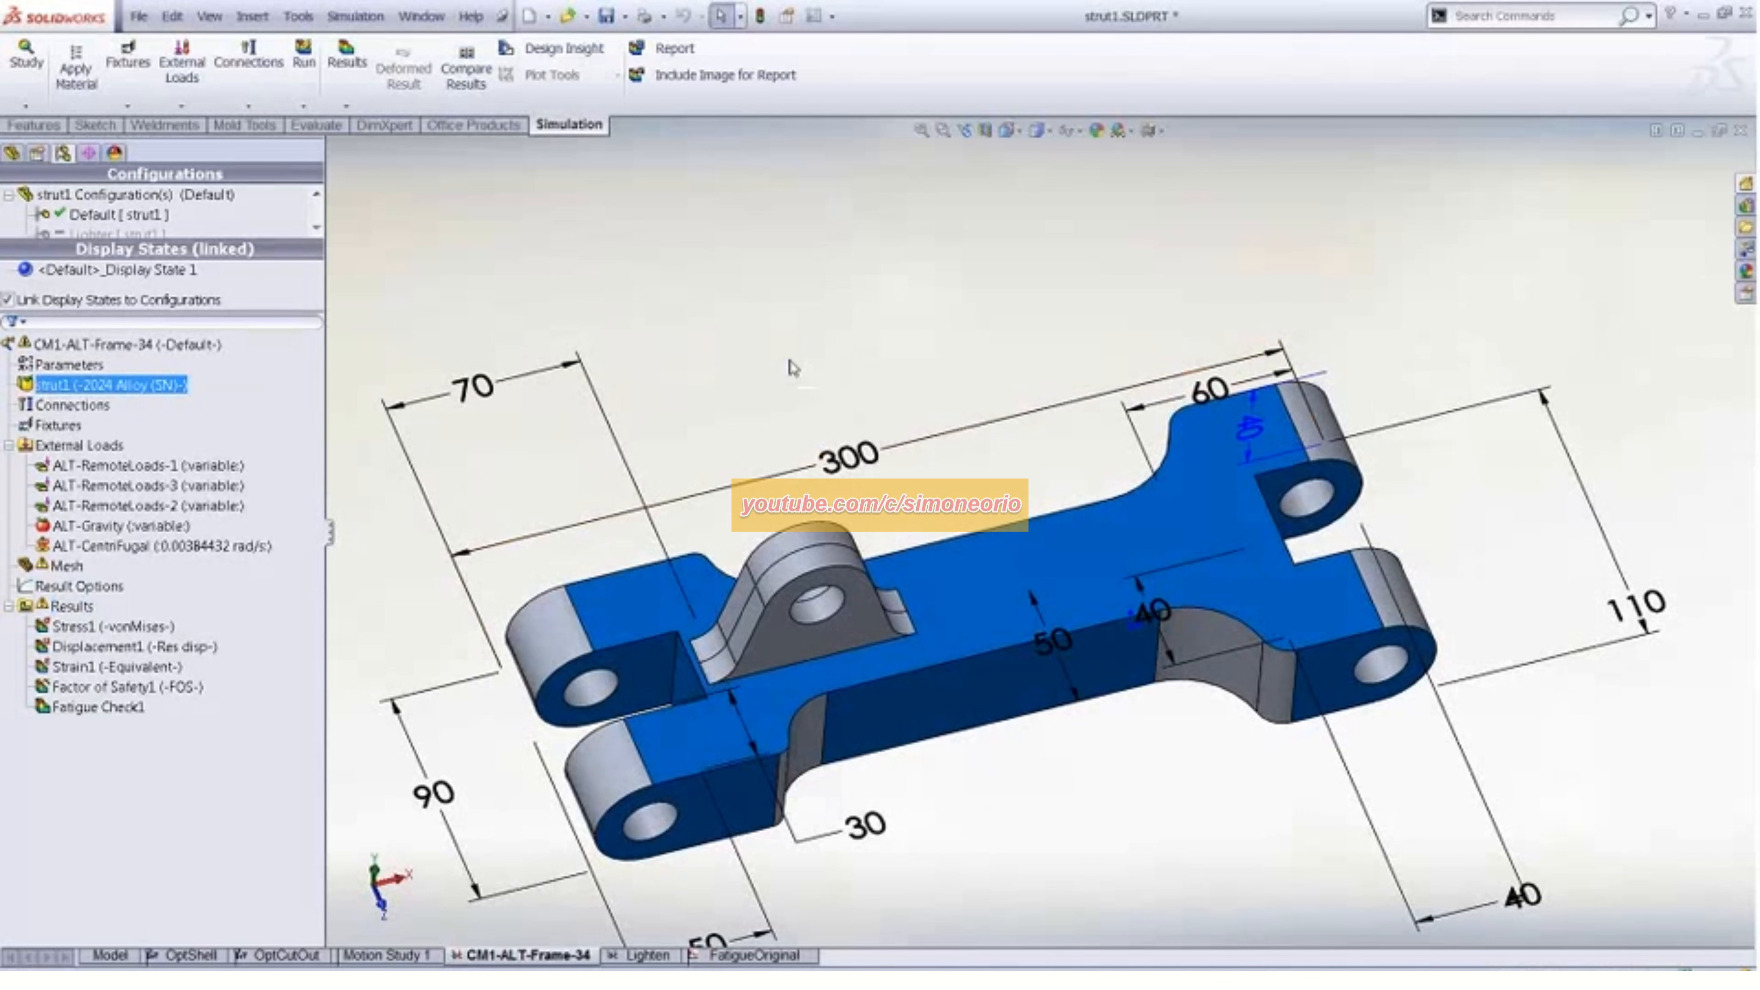
{"action": "left_click", "coordinate": [316, 125]}
{"action": "left_click", "coordinate": [26, 104]}
{"action": "left_click", "coordinate": [77, 149]}
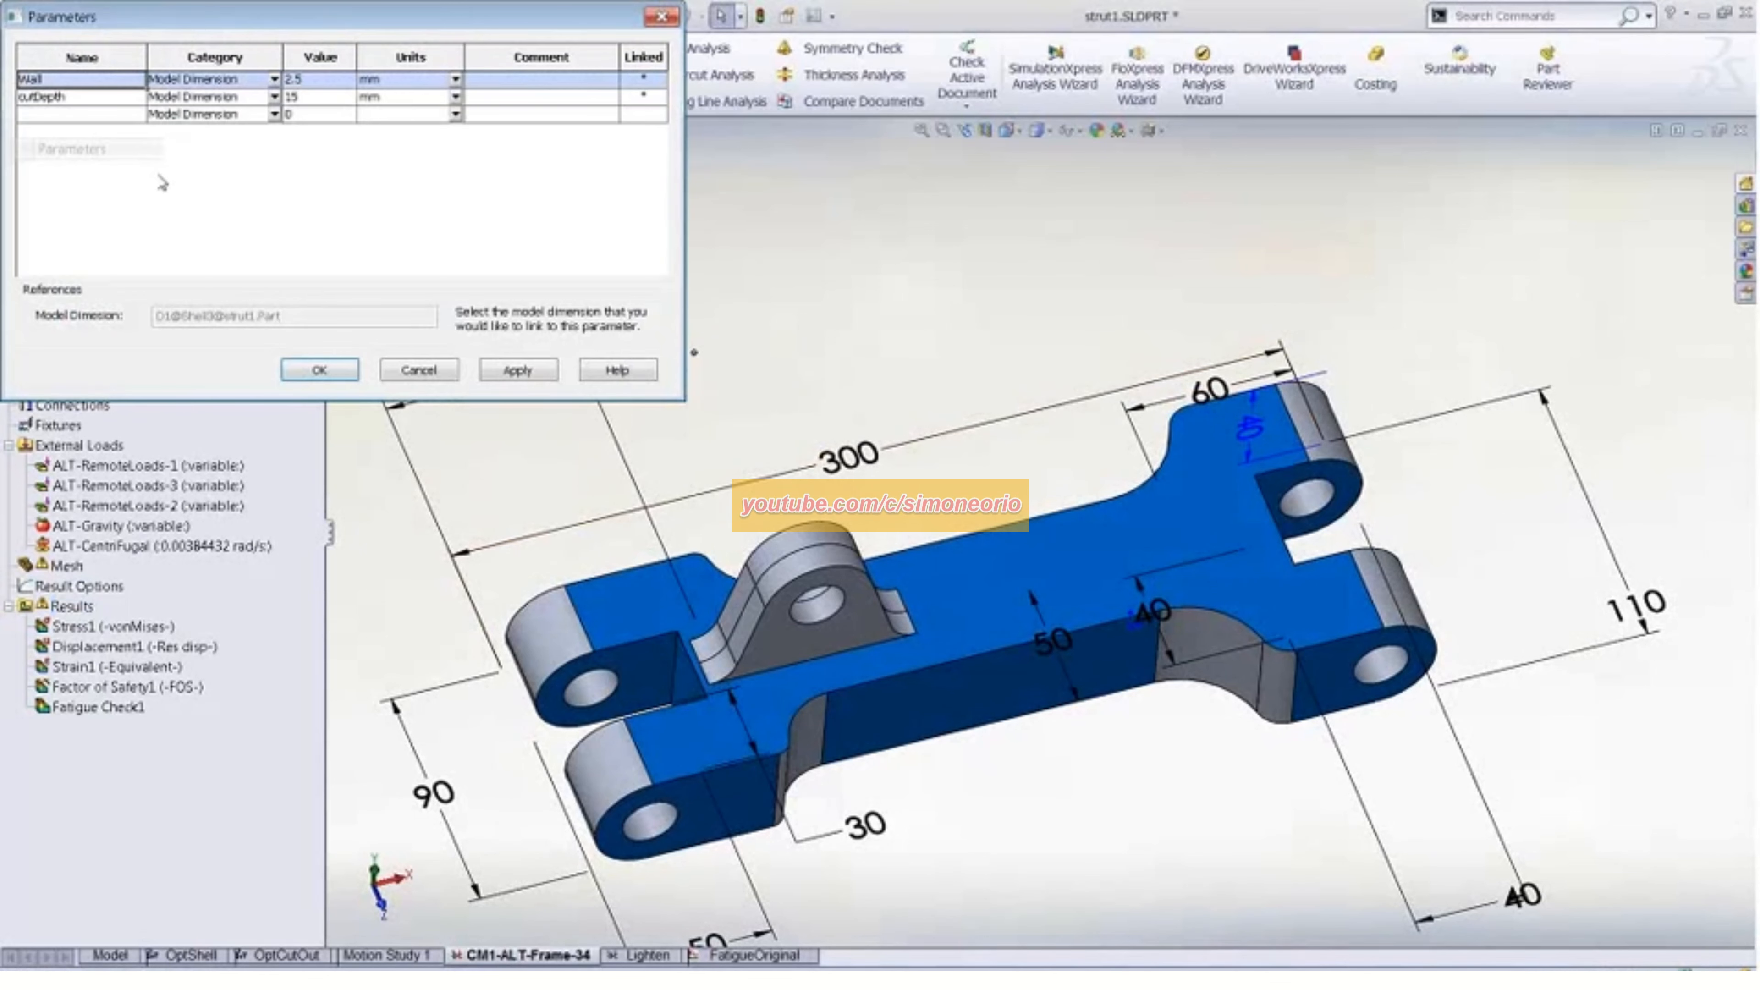
{"action": "left_click", "coordinate": [90, 115]}
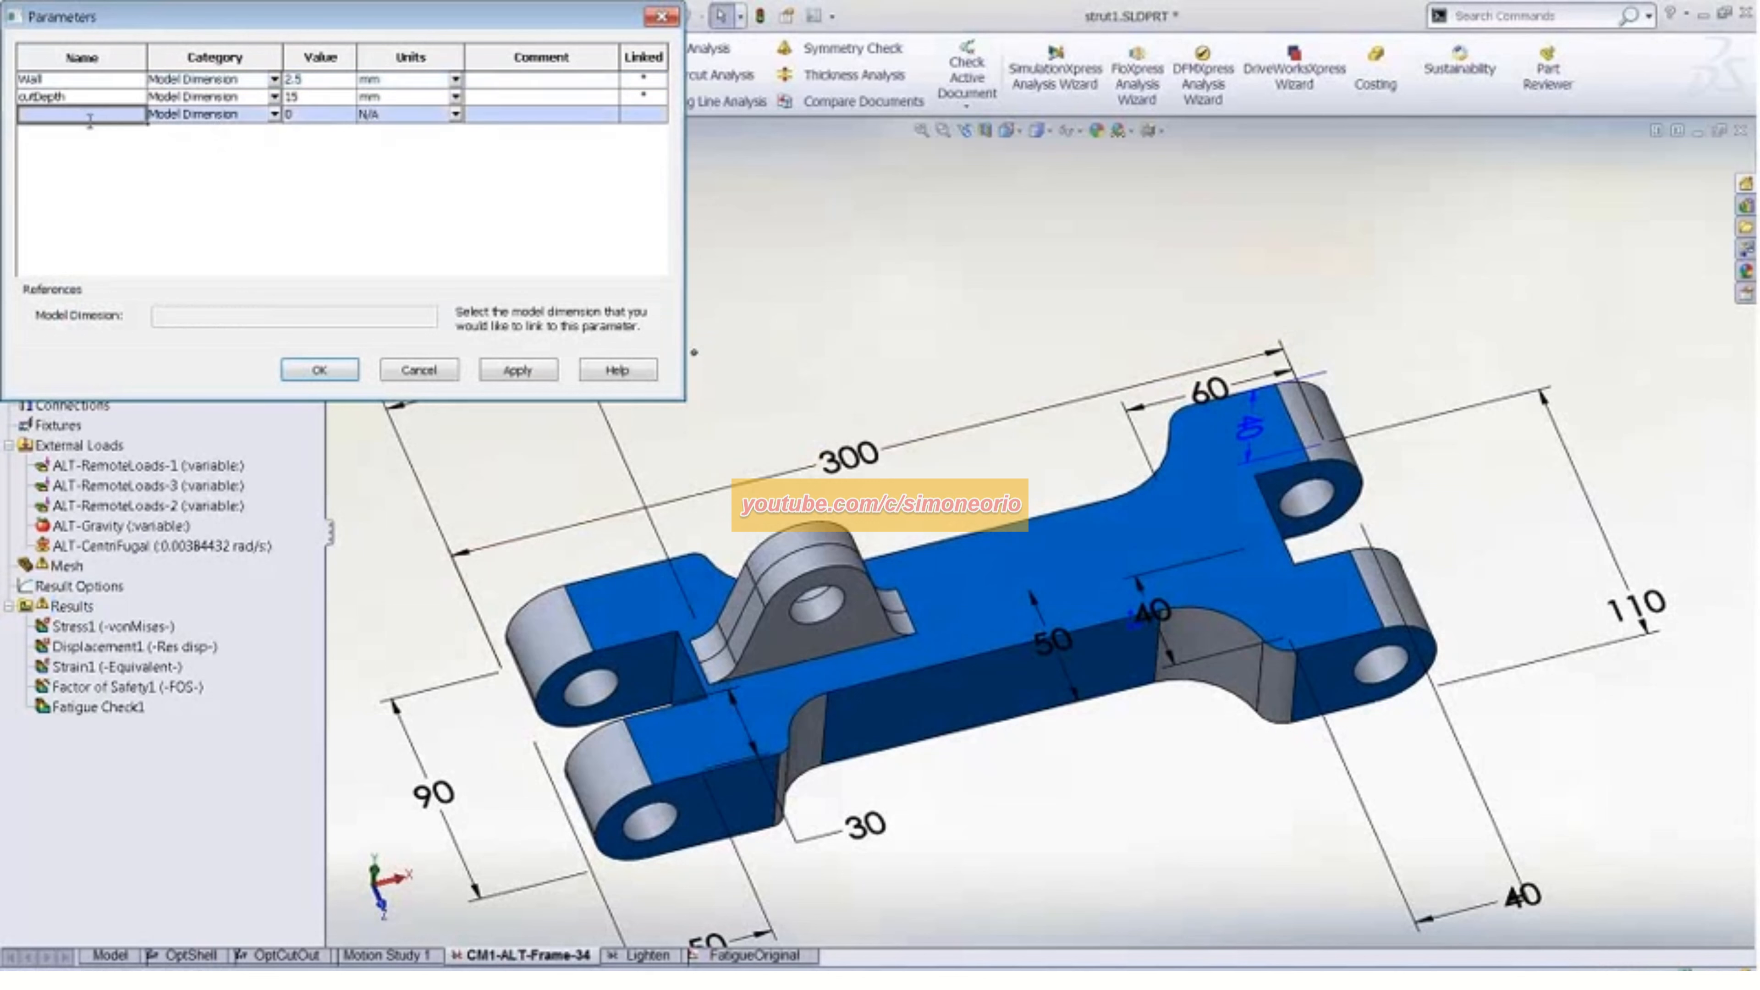
{"action": "left_click", "coordinate": [848, 455]}
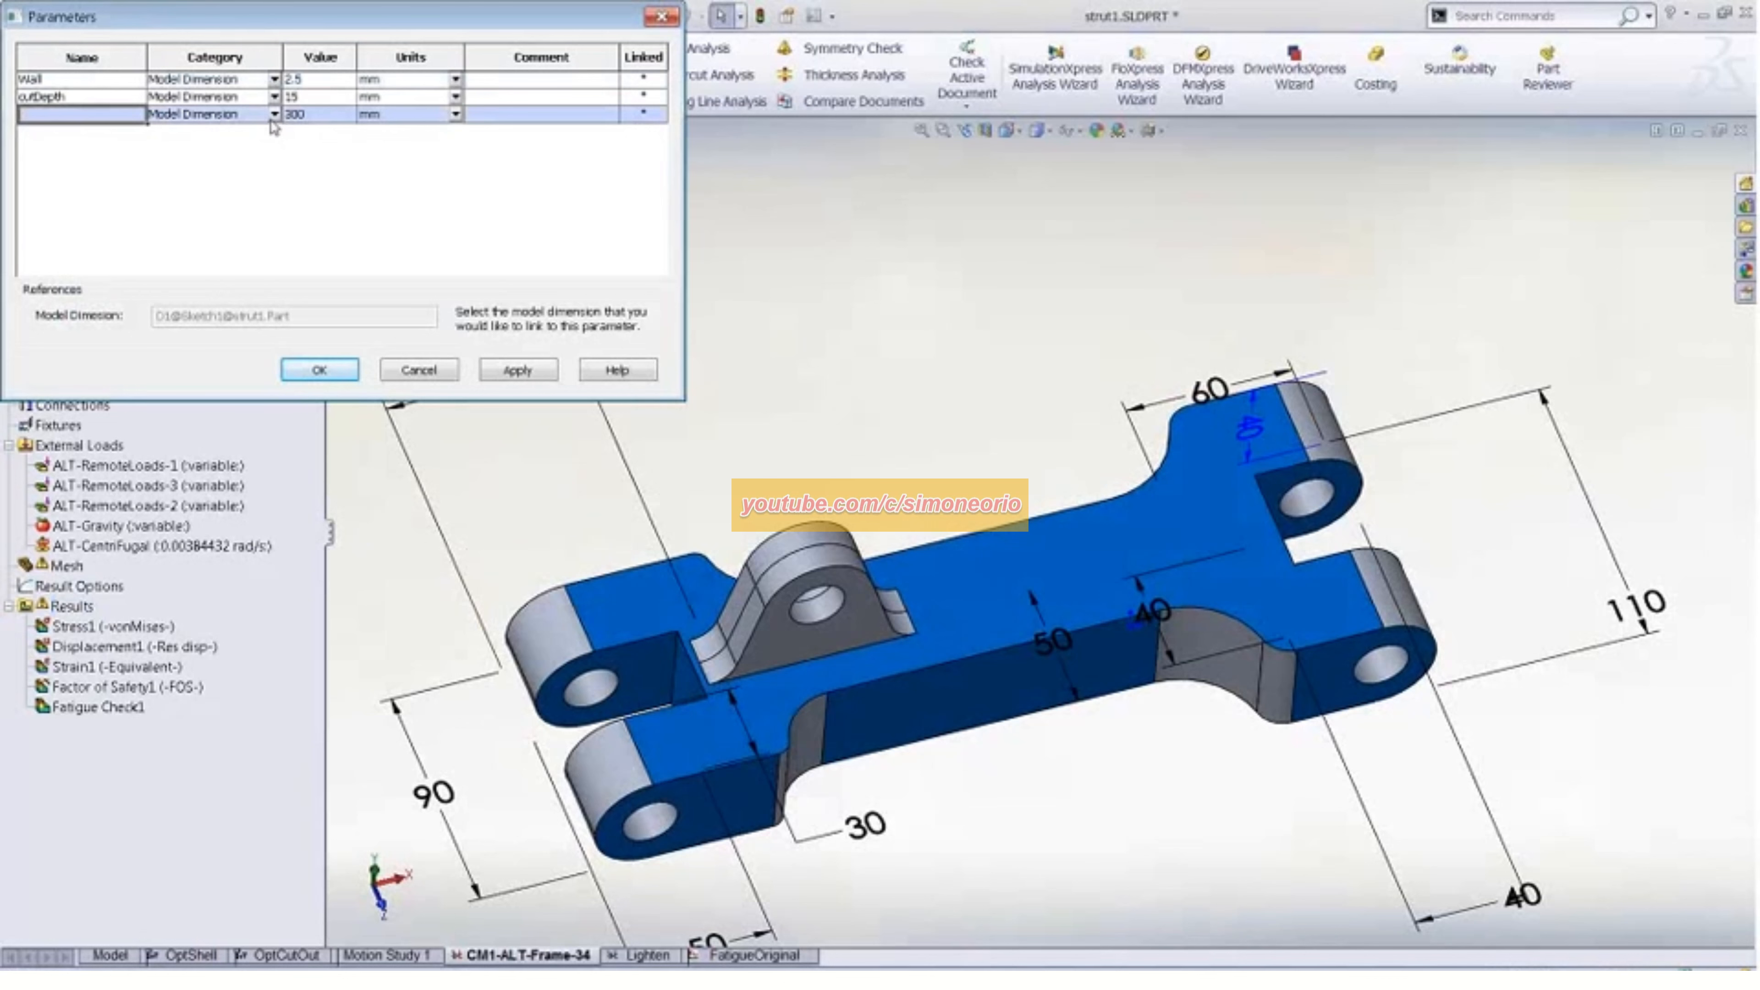
{"action": "left_click", "coordinate": [423, 373]}
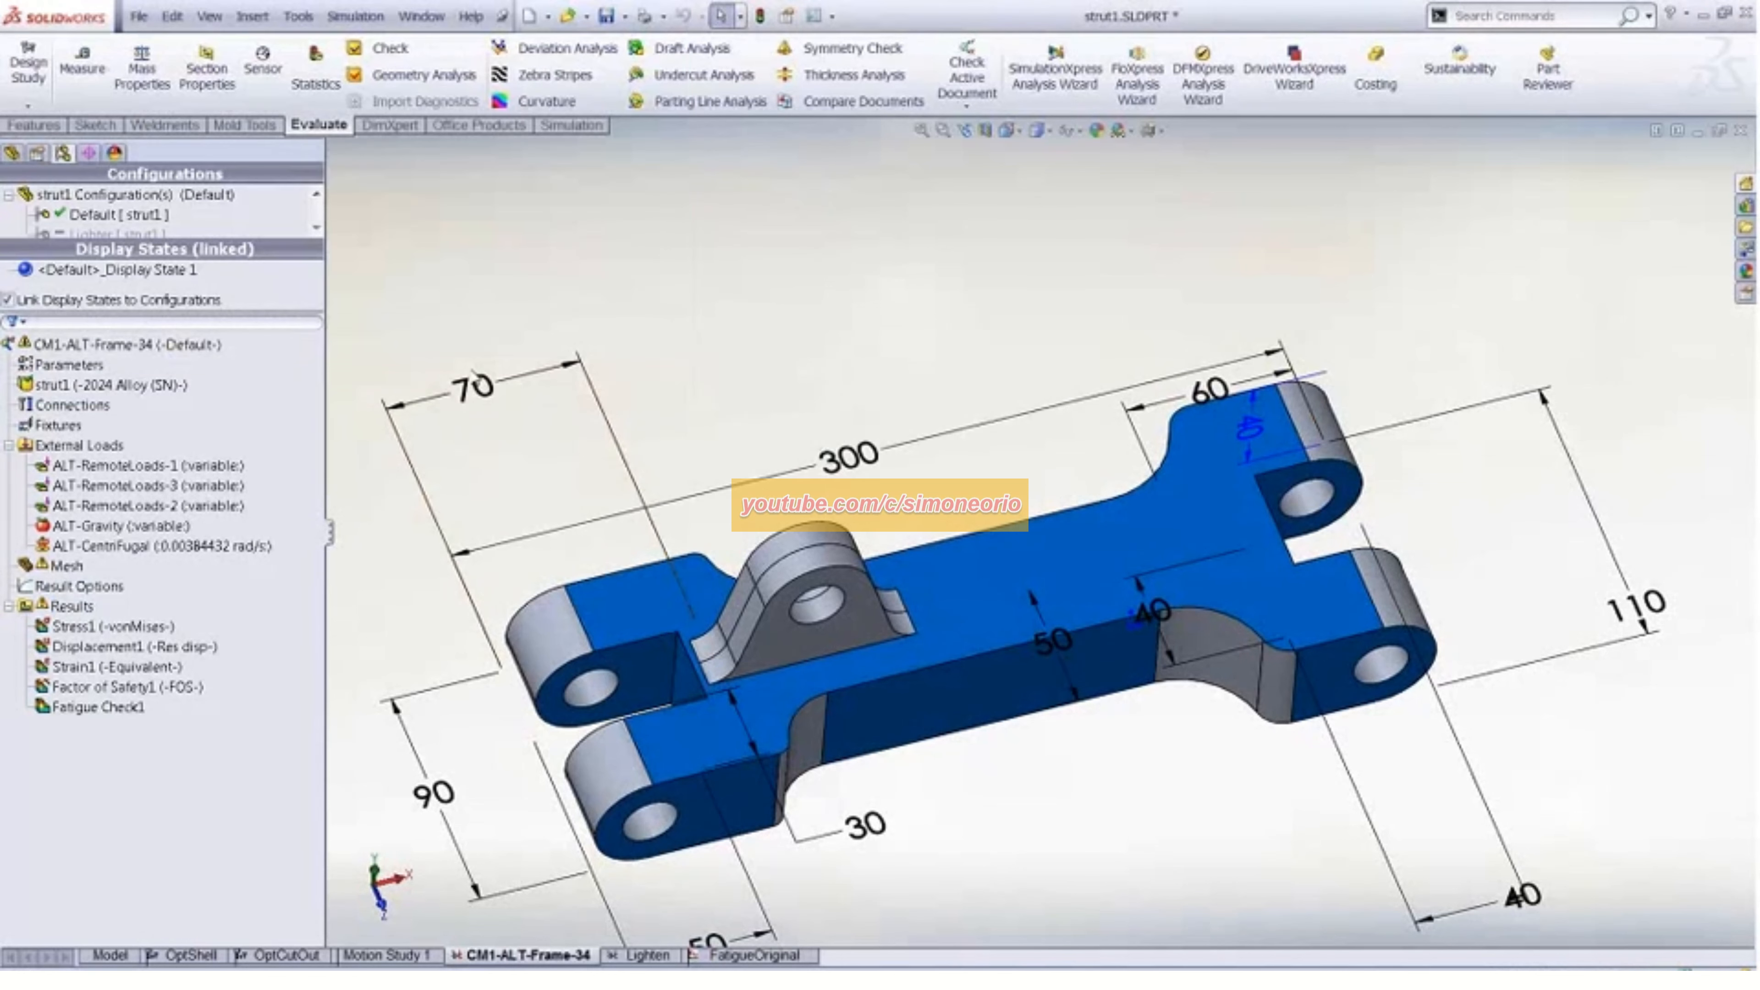
Review the location and force values and value-linking options of the ALT-RemoteLoads-1 load, and close its definition without changes
{"action": "left_click", "coordinate": [716, 377]}
{"action": "right_click", "coordinate": [160, 467]}
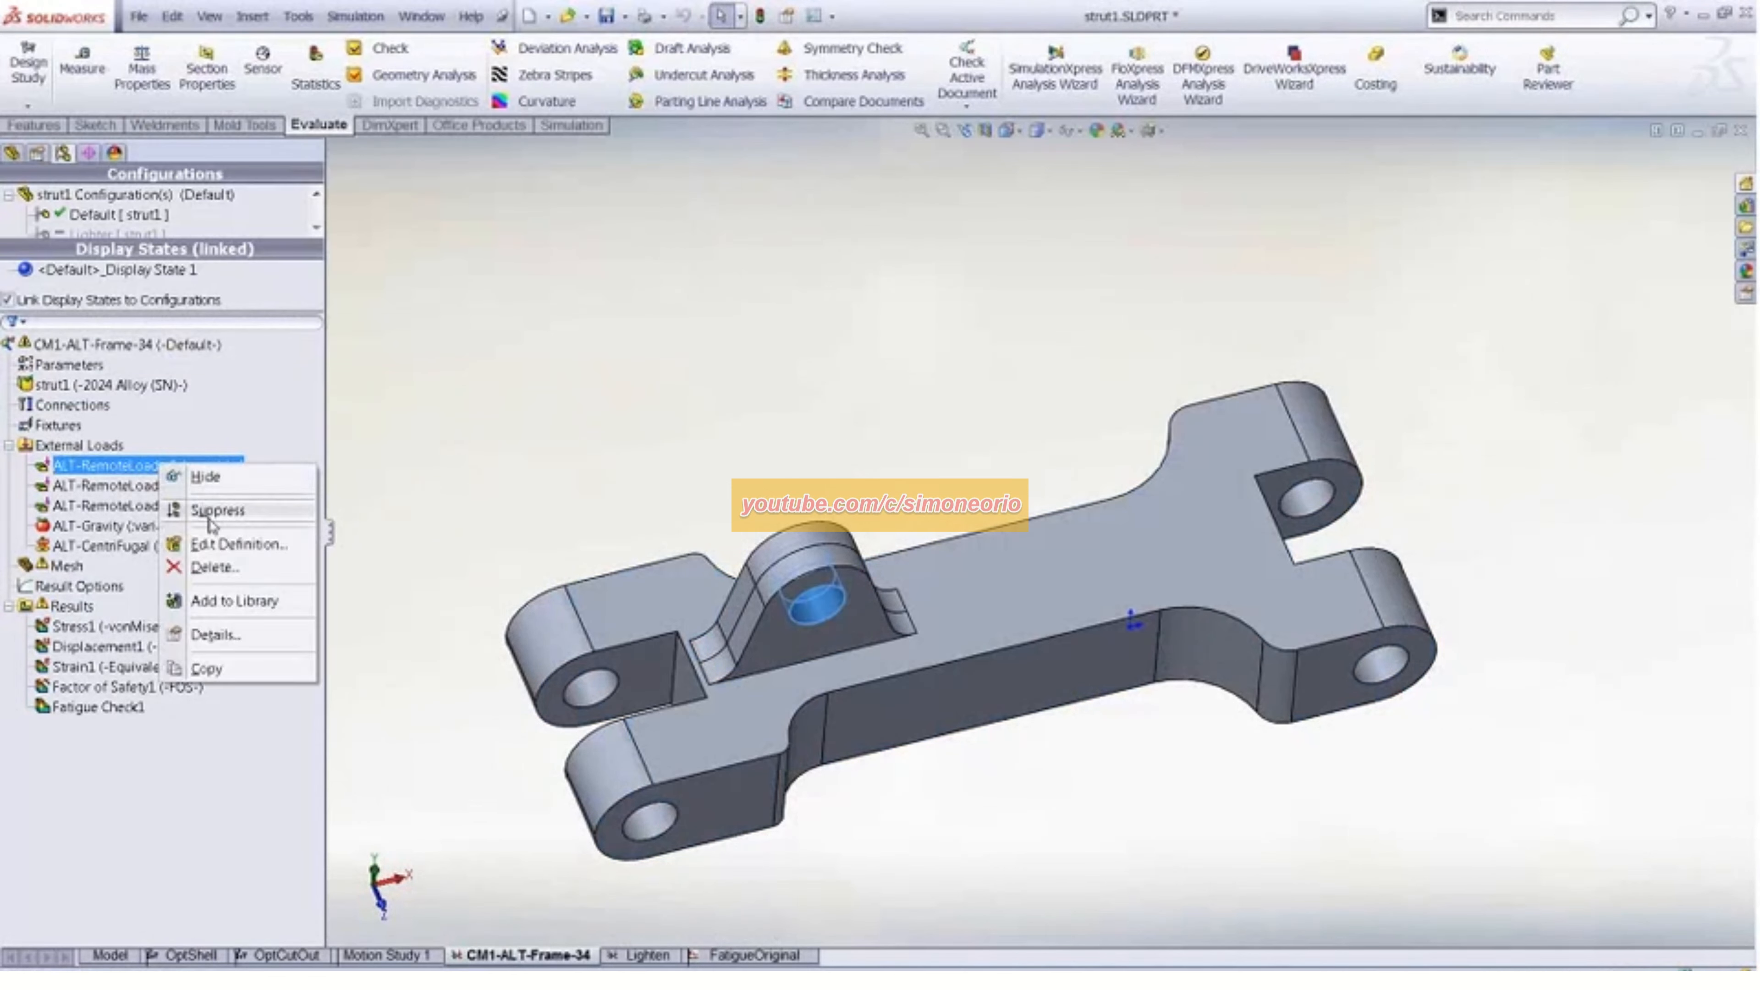
{"action": "left_click", "coordinate": [217, 546]}
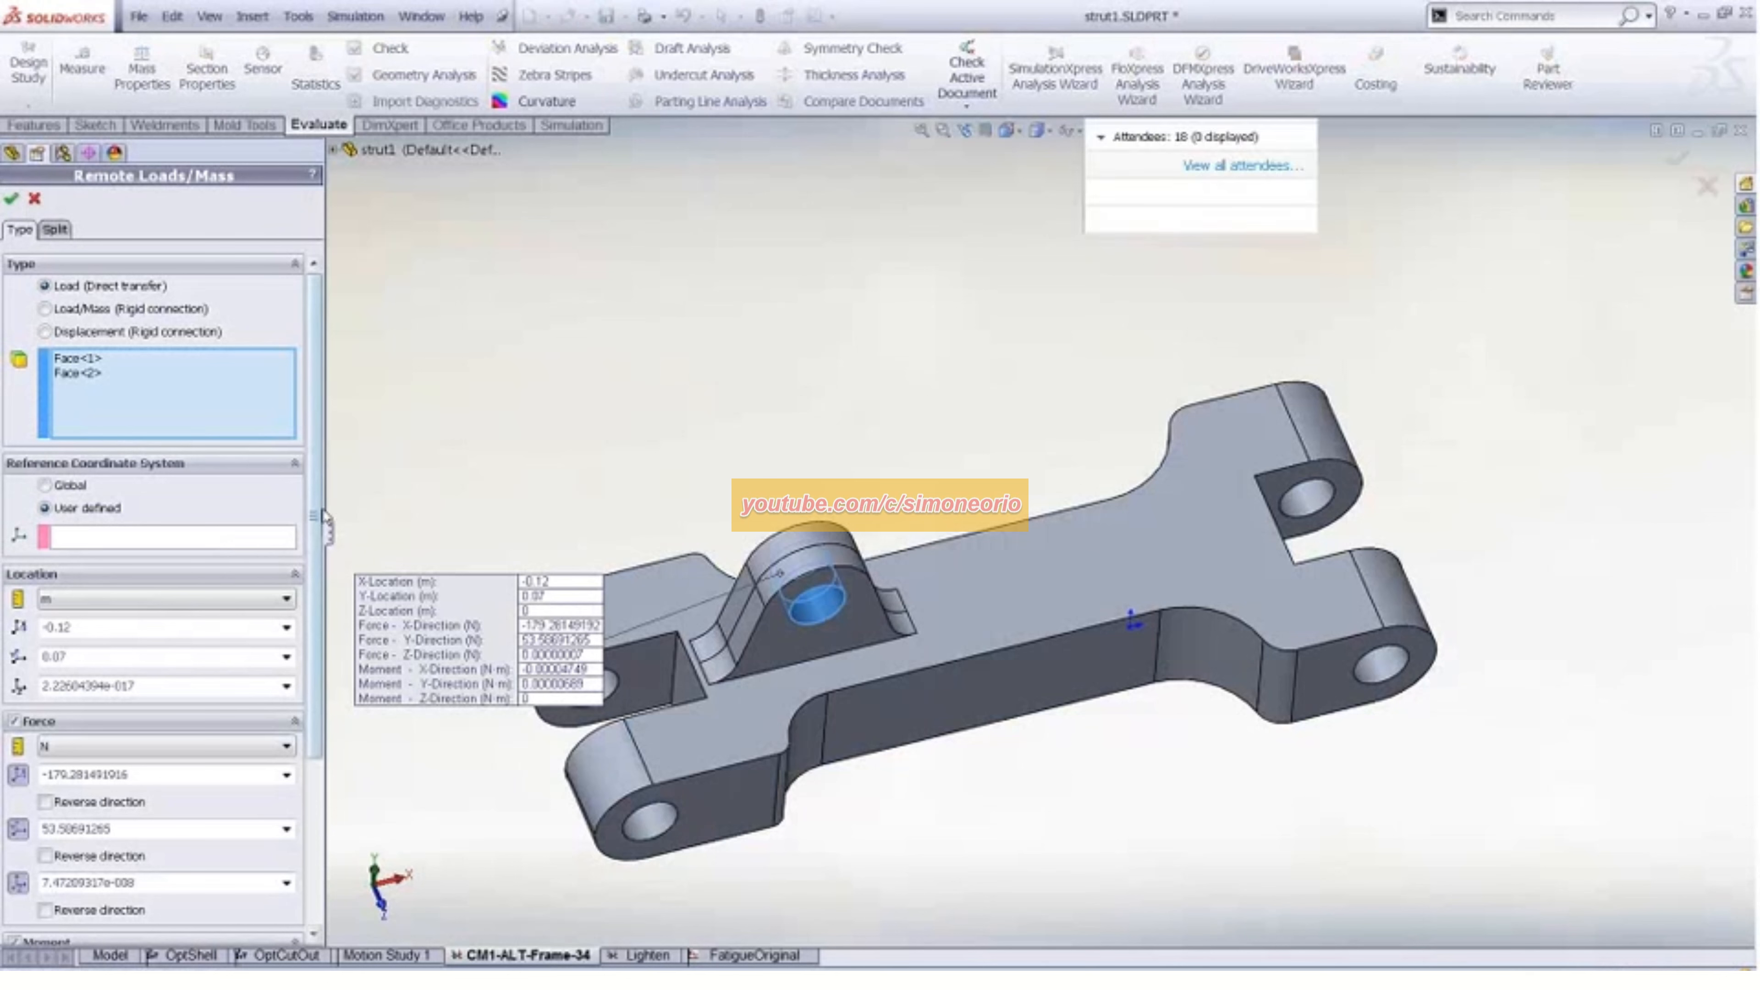
{"action": "scroll", "coordinate": [312, 519], "scroll_direction": "down", "scroll_amount": 3}
{"action": "left_click", "coordinate": [286, 557]}
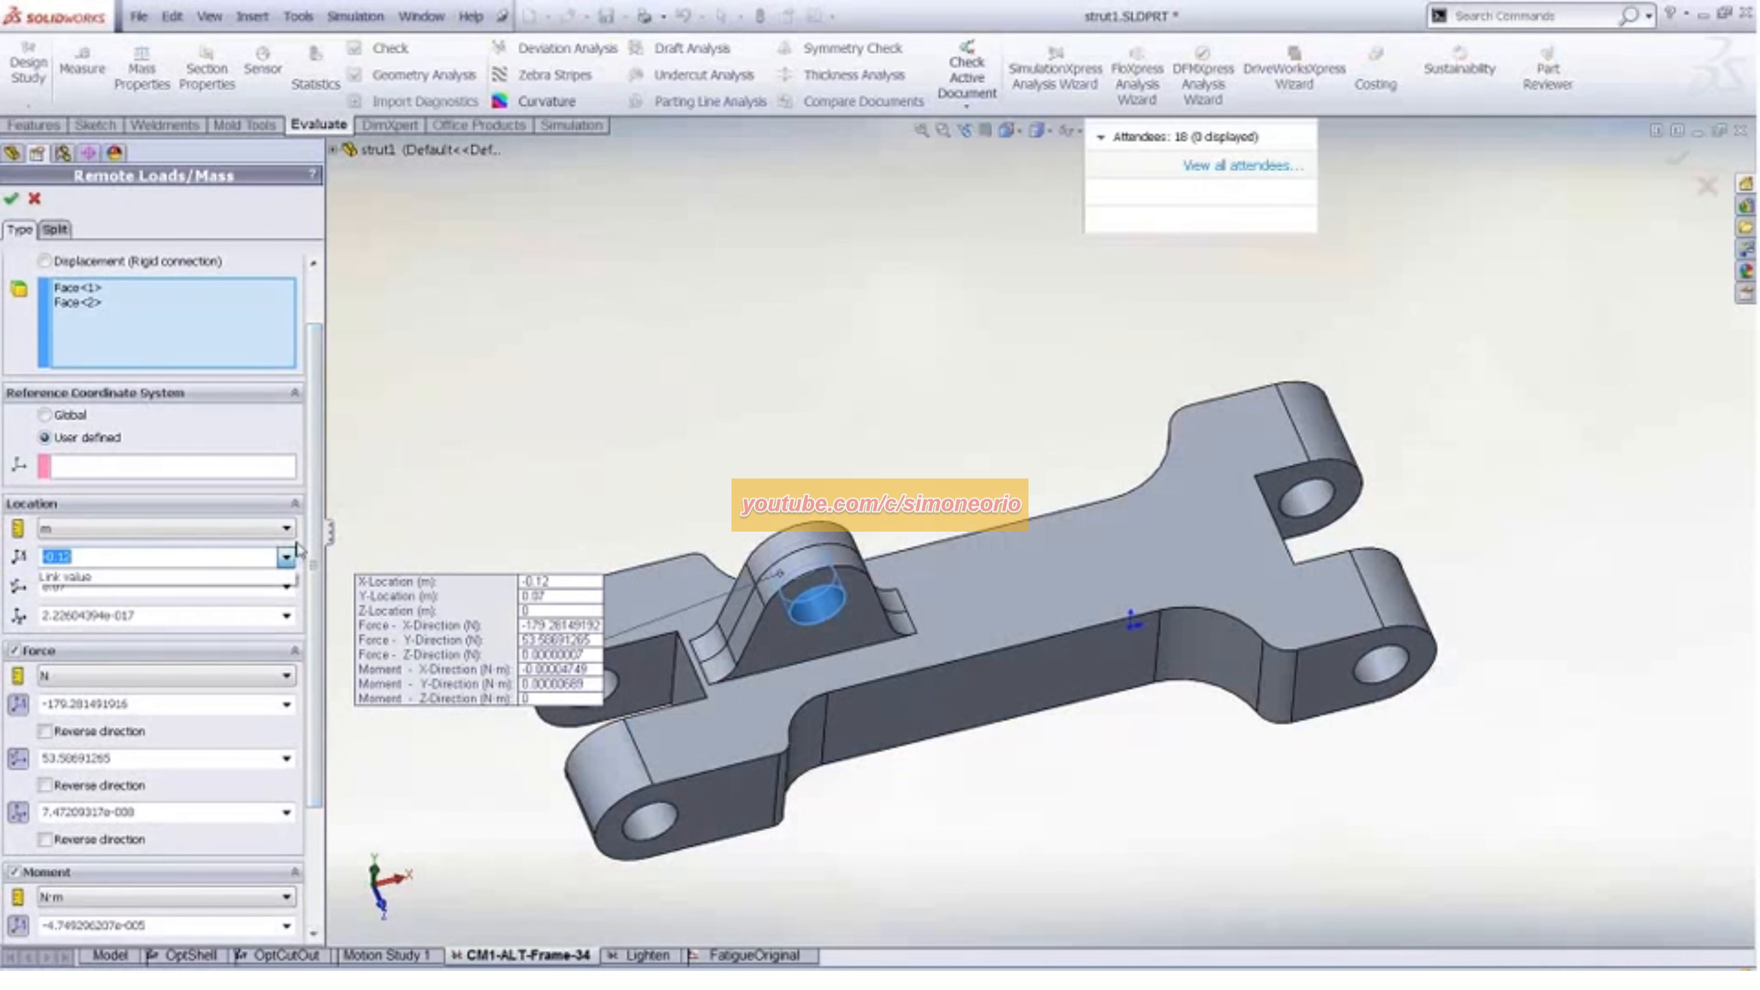
{"action": "left_click", "coordinate": [295, 553]}
{"action": "left_click", "coordinate": [285, 586]}
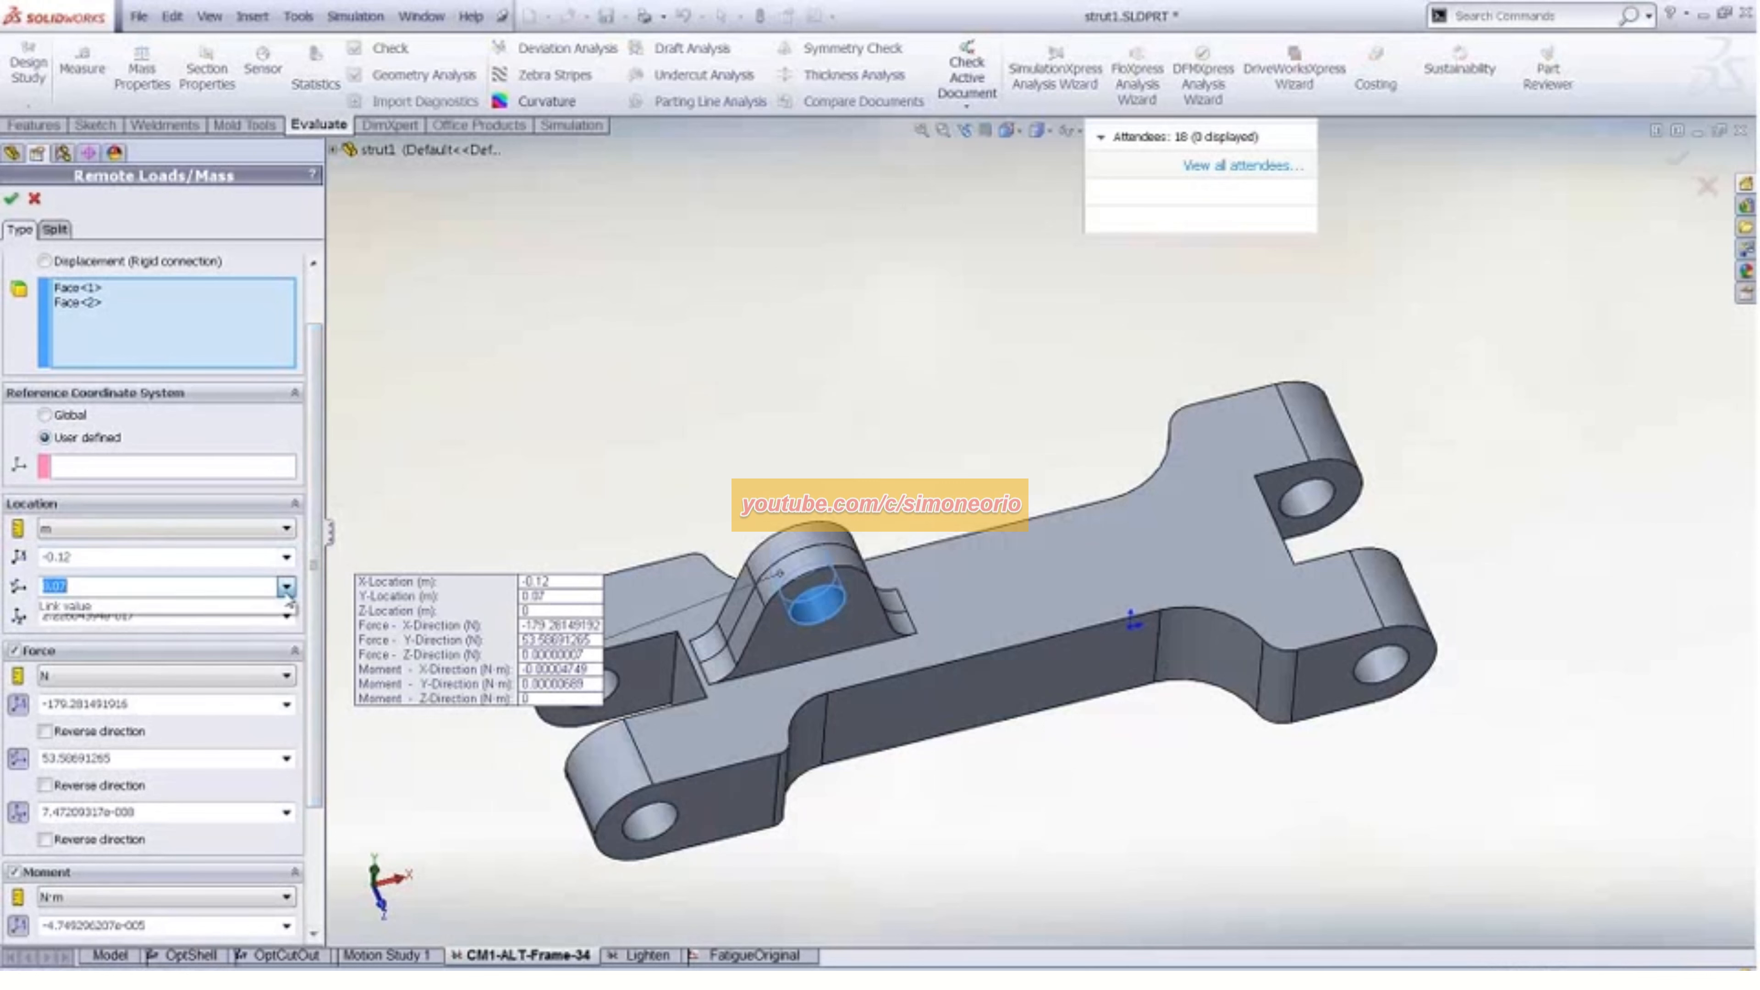
{"action": "left_click", "coordinate": [417, 518]}
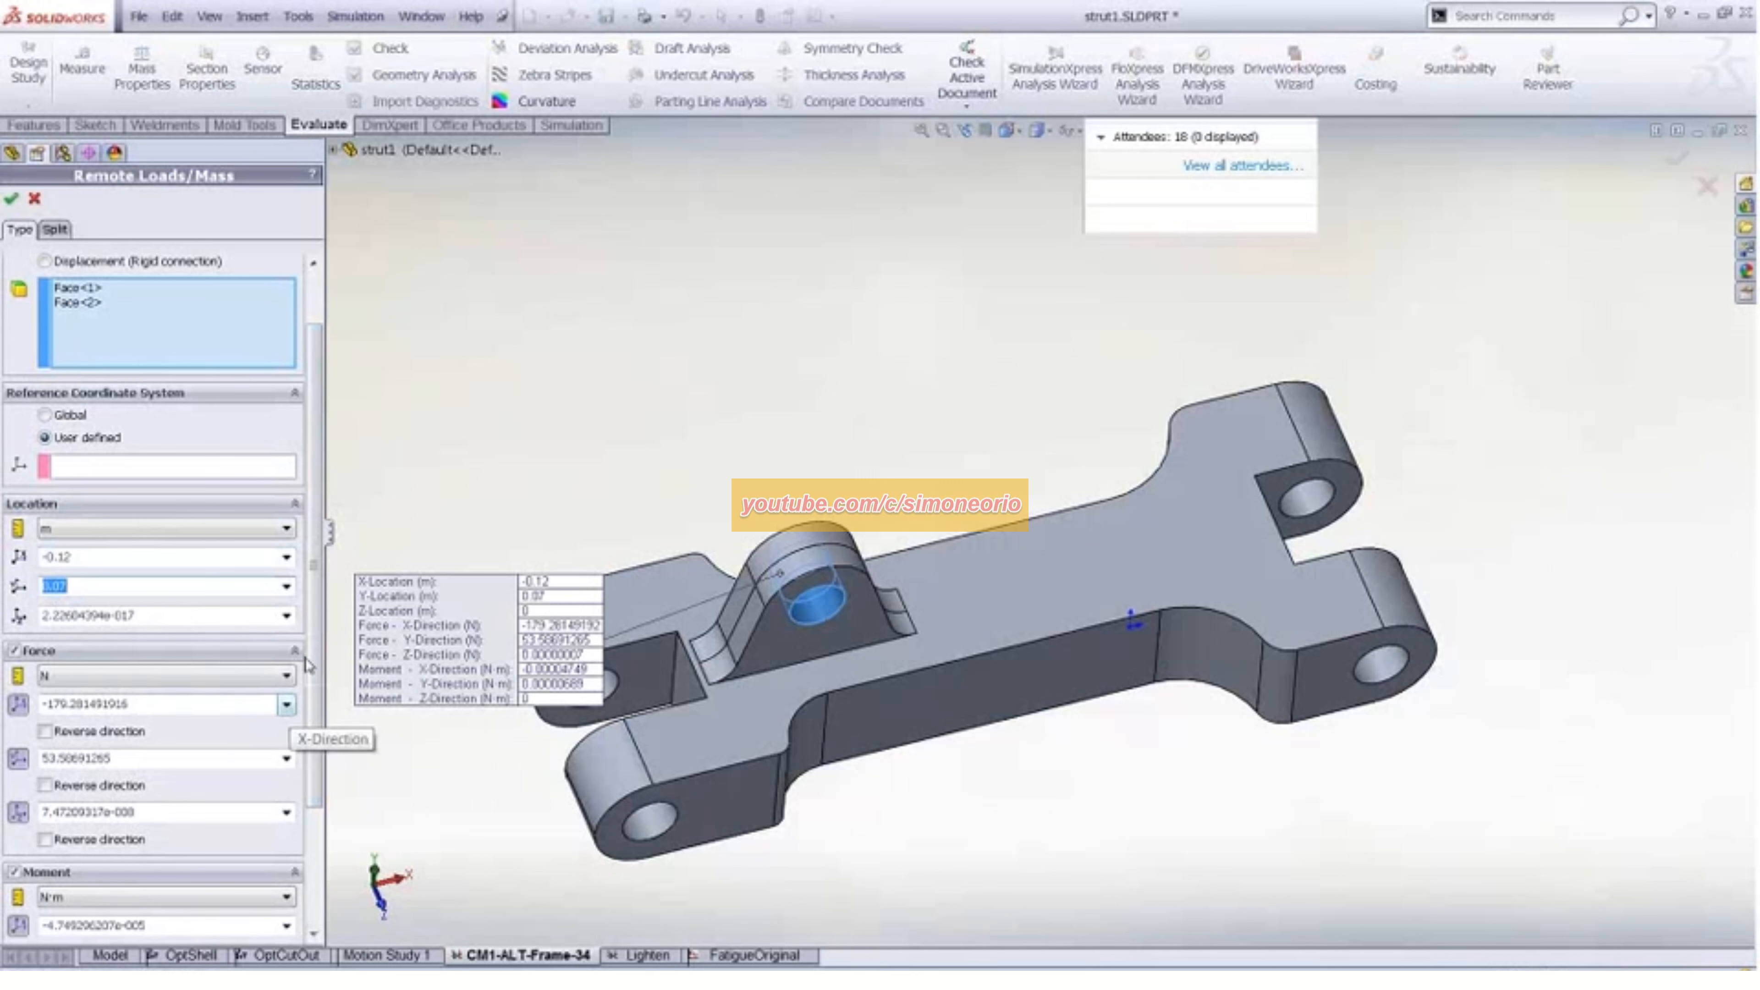
{"action": "left_click", "coordinate": [34, 198]}
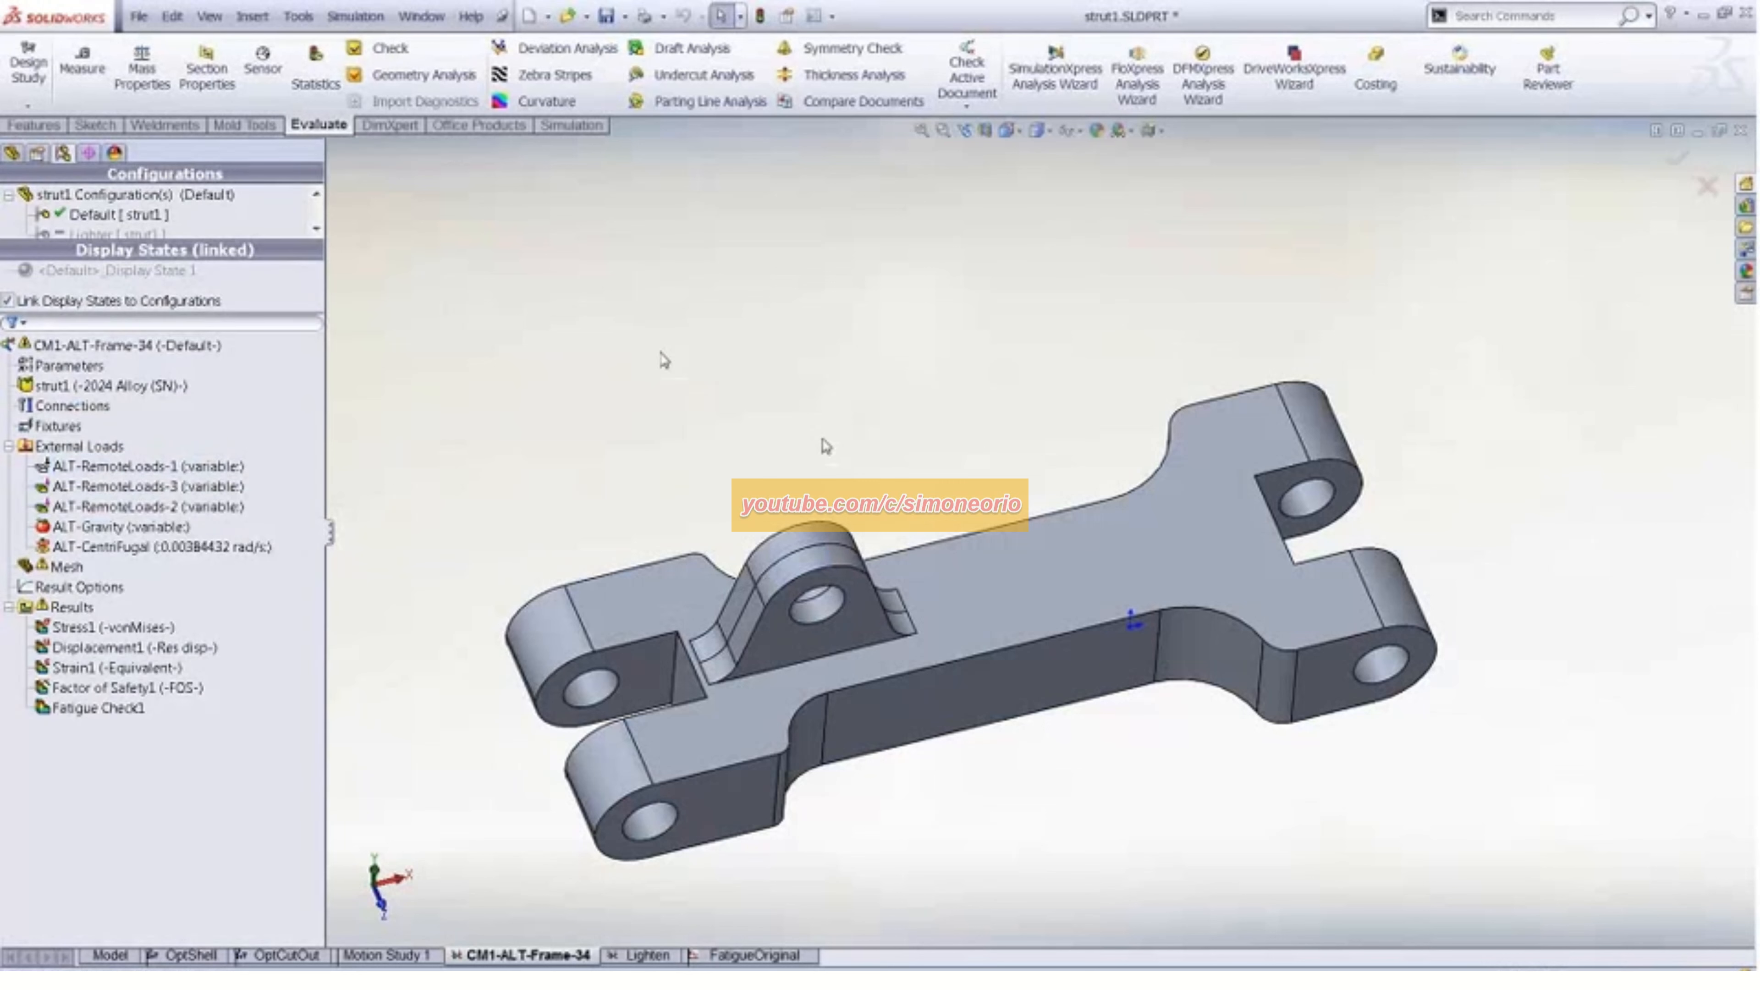
Activate the Lighter configuration of the strut and inspect the pocket cut into its web
{"action": "middle_click_drag", "start_coordinate": [794, 421], "coordinate": [799, 406], "text": "ctrl"}
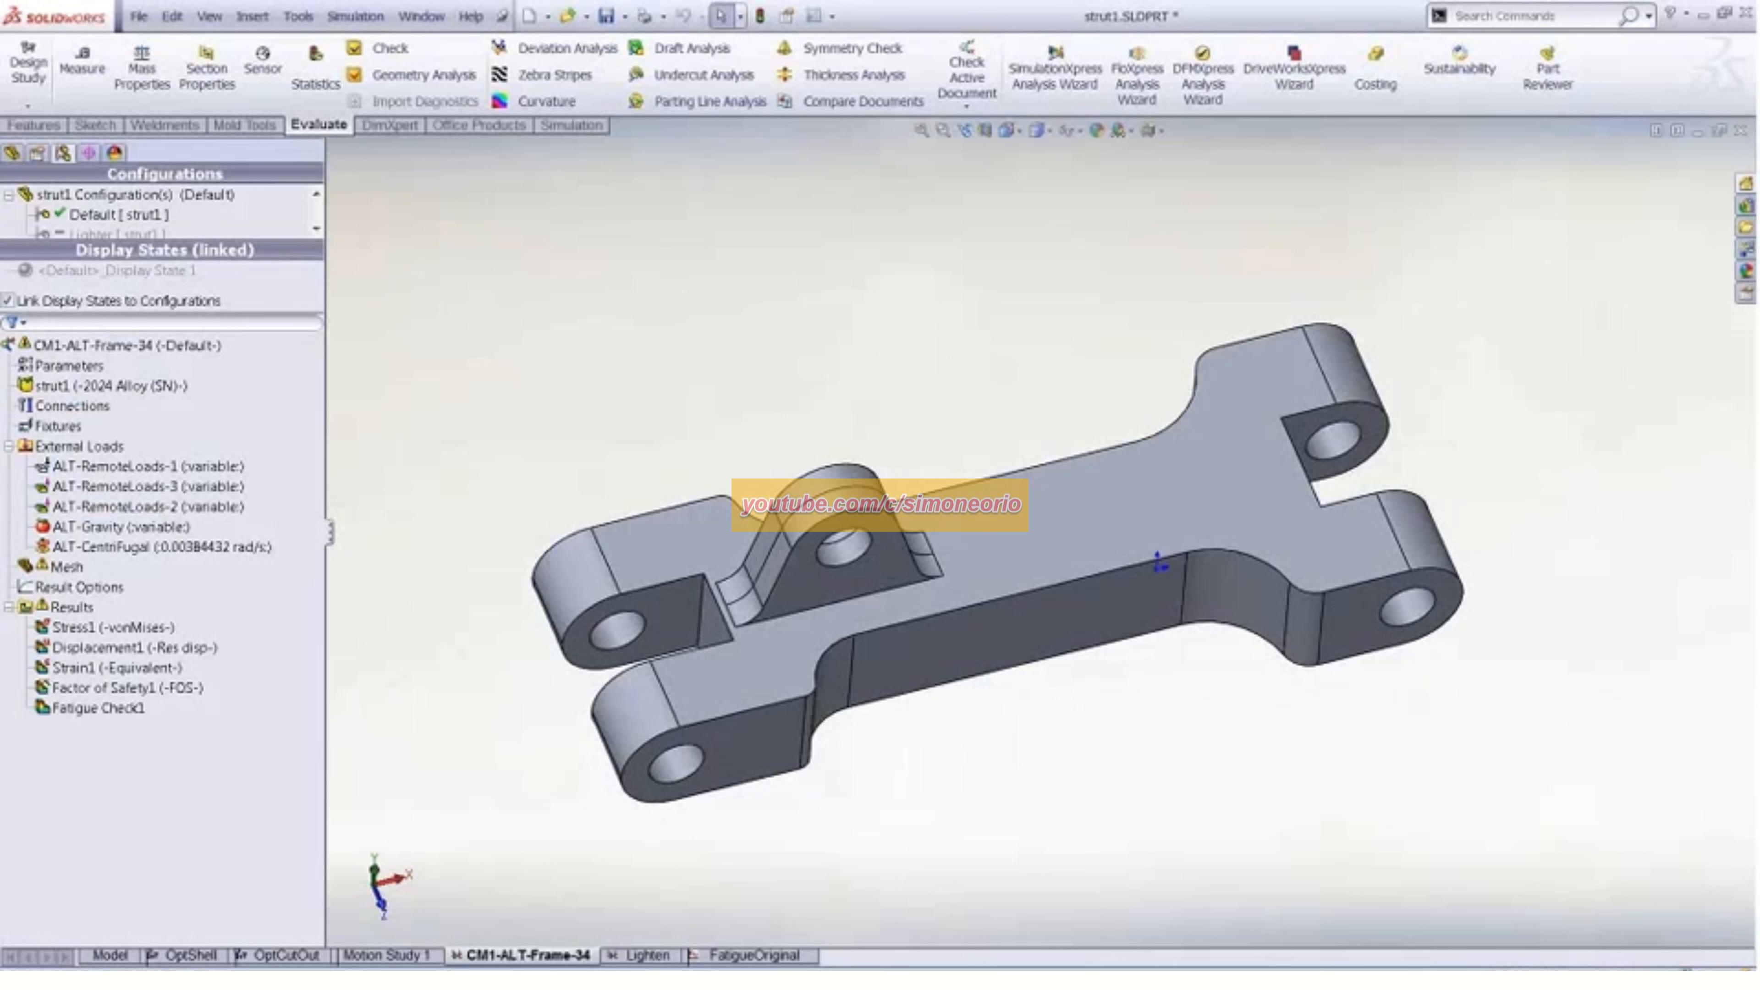
{"action": "left_click", "coordinate": [94, 234]}
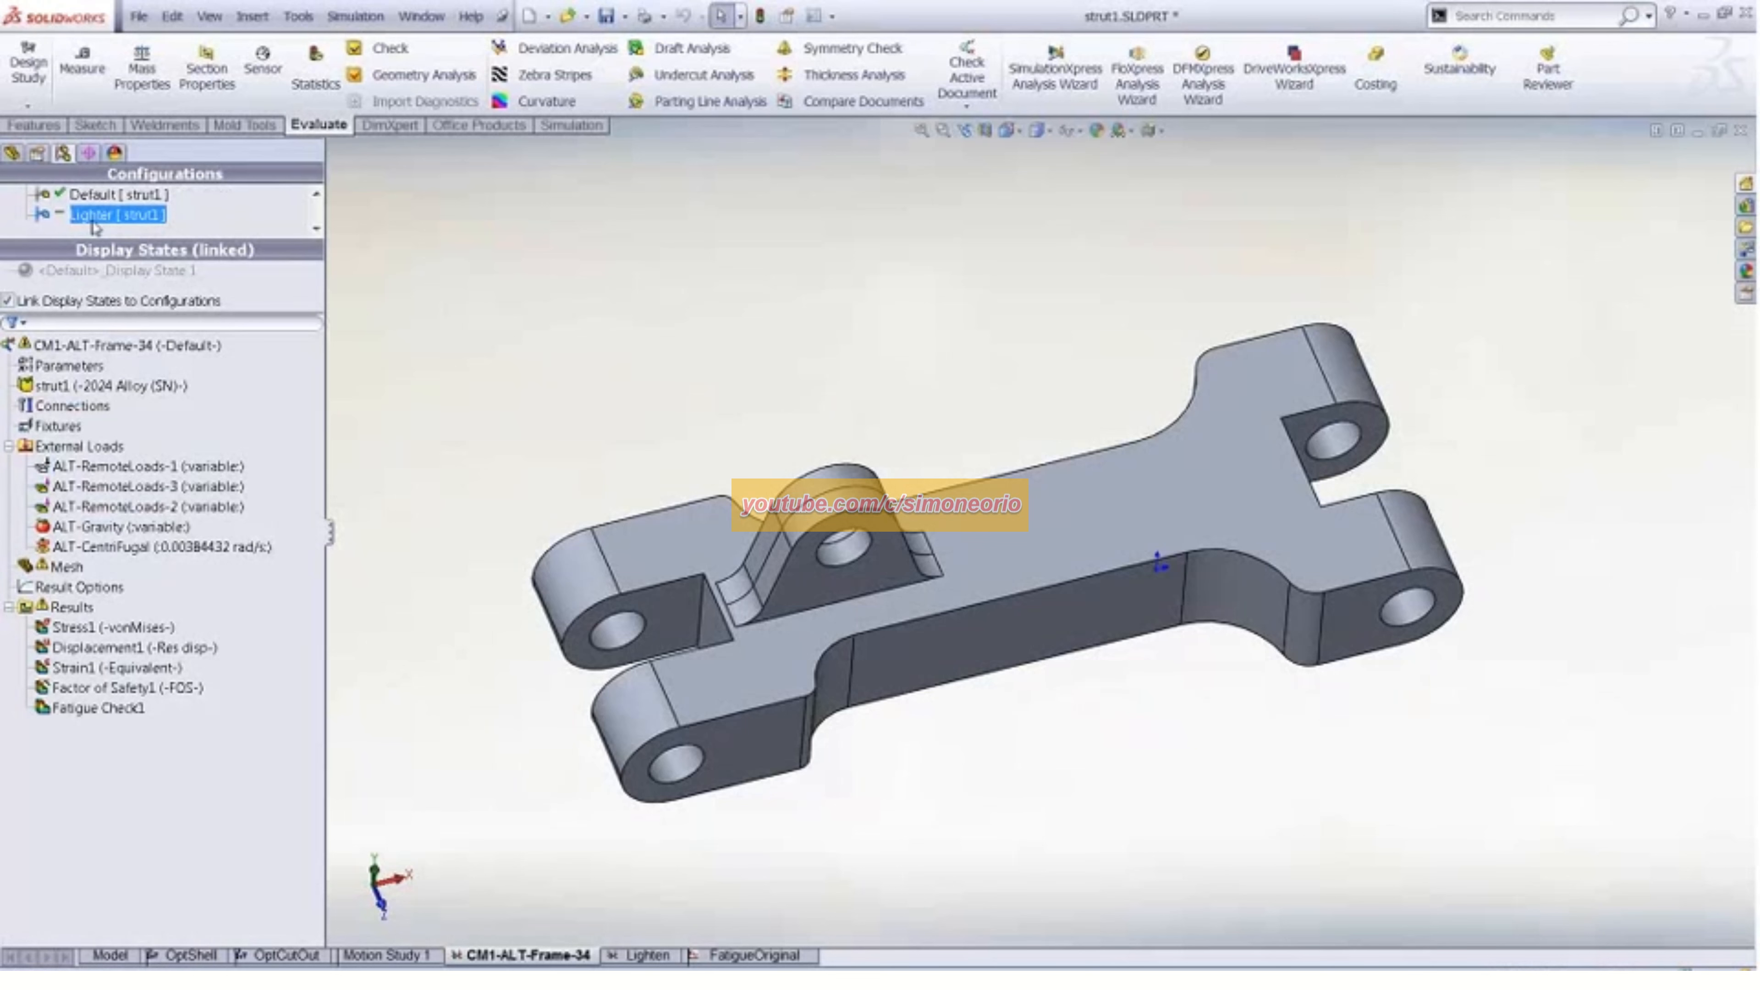
{"action": "double_click", "coordinate": [94, 221]}
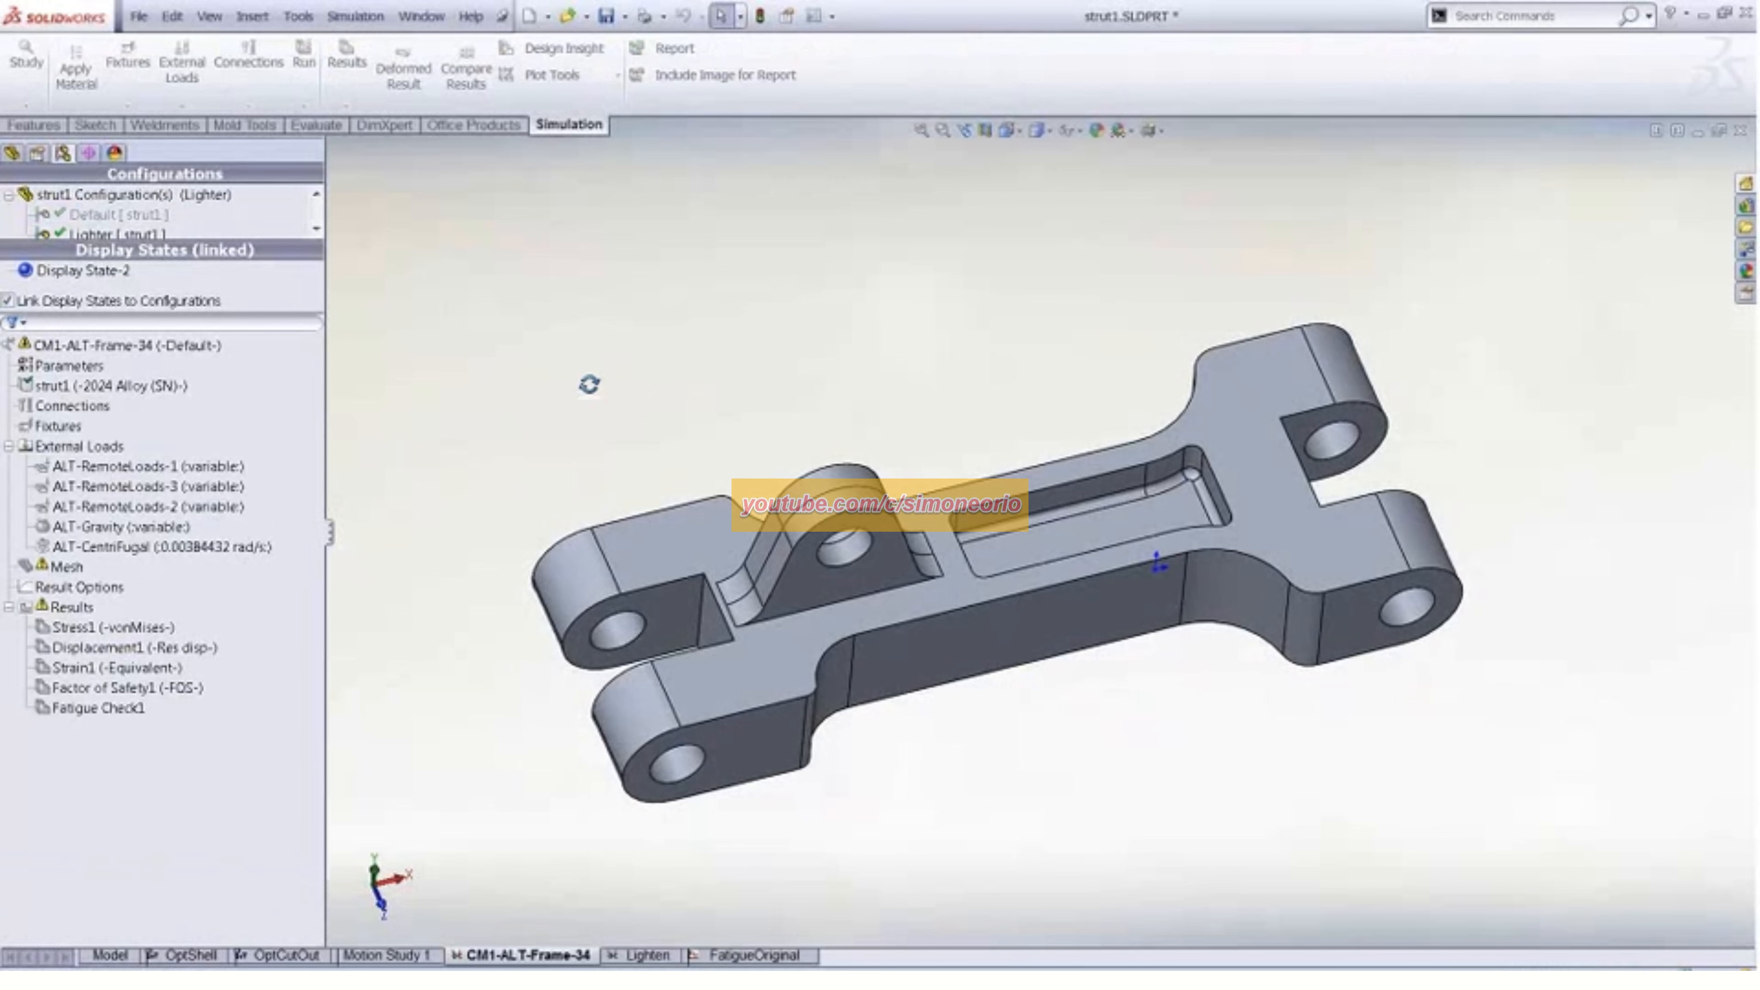
{"action": "middle_click_drag", "start_coordinate": [589, 385], "coordinate": [515, 660]}
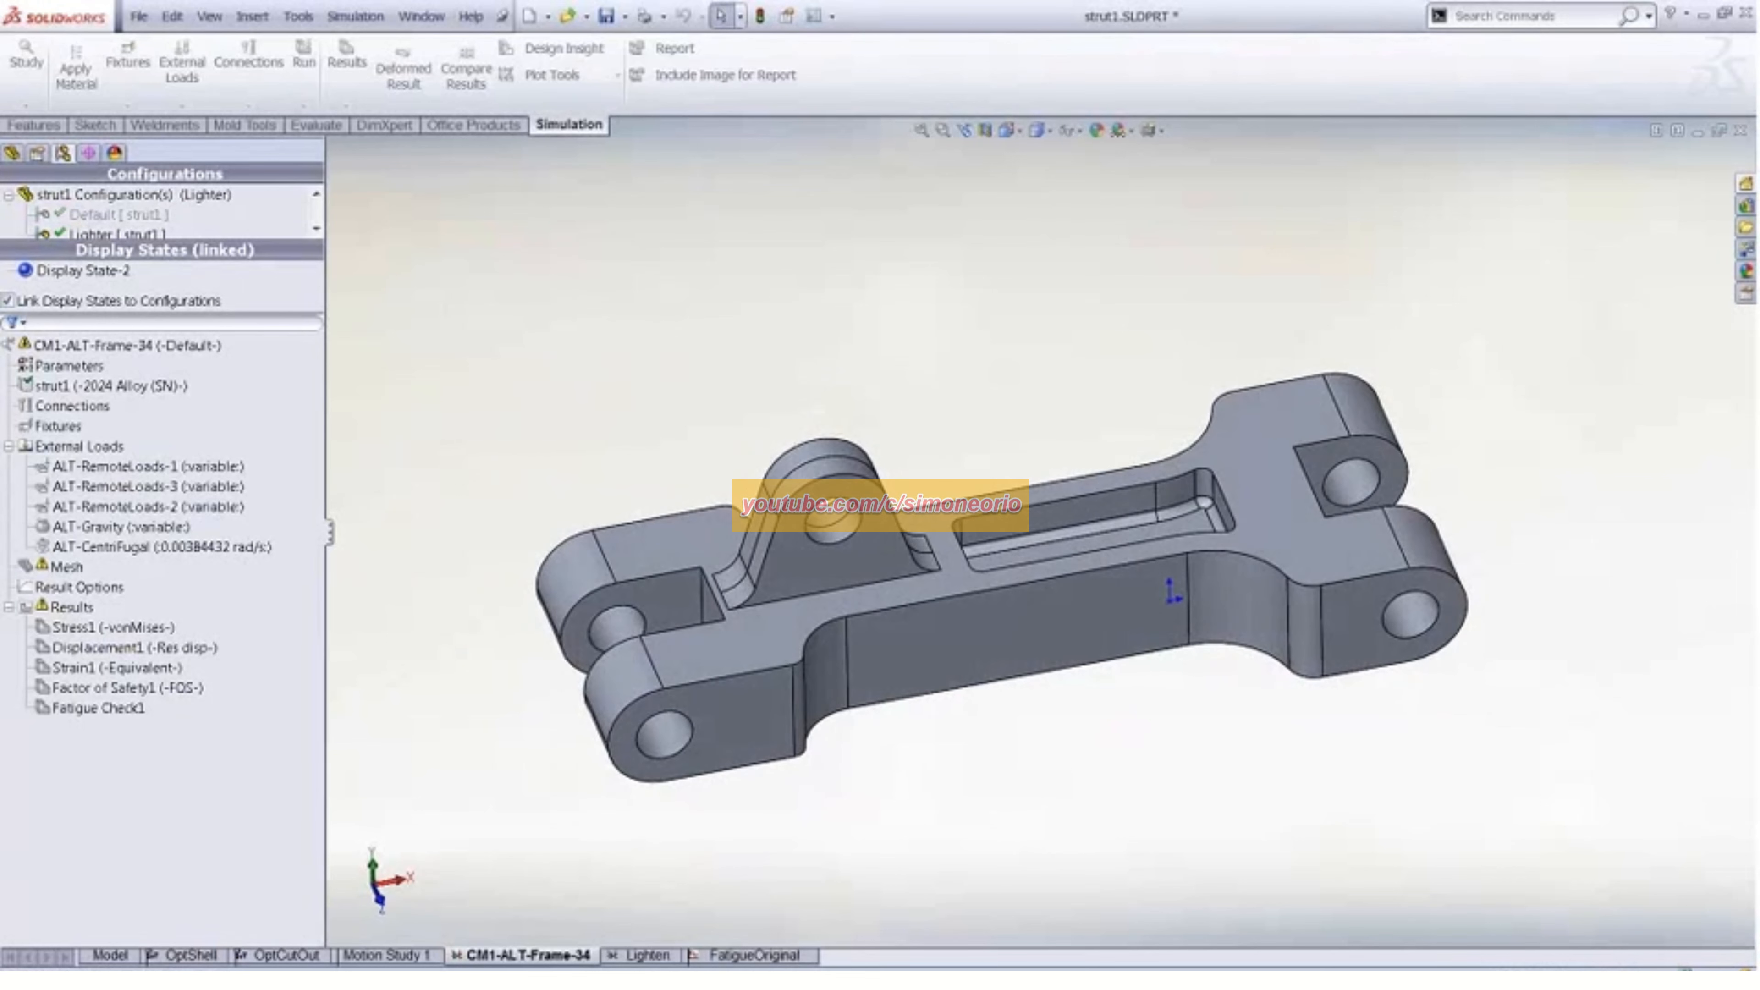
{"action": "middle_click_drag", "start_coordinate": [508, 599], "coordinate": [504, 619]}
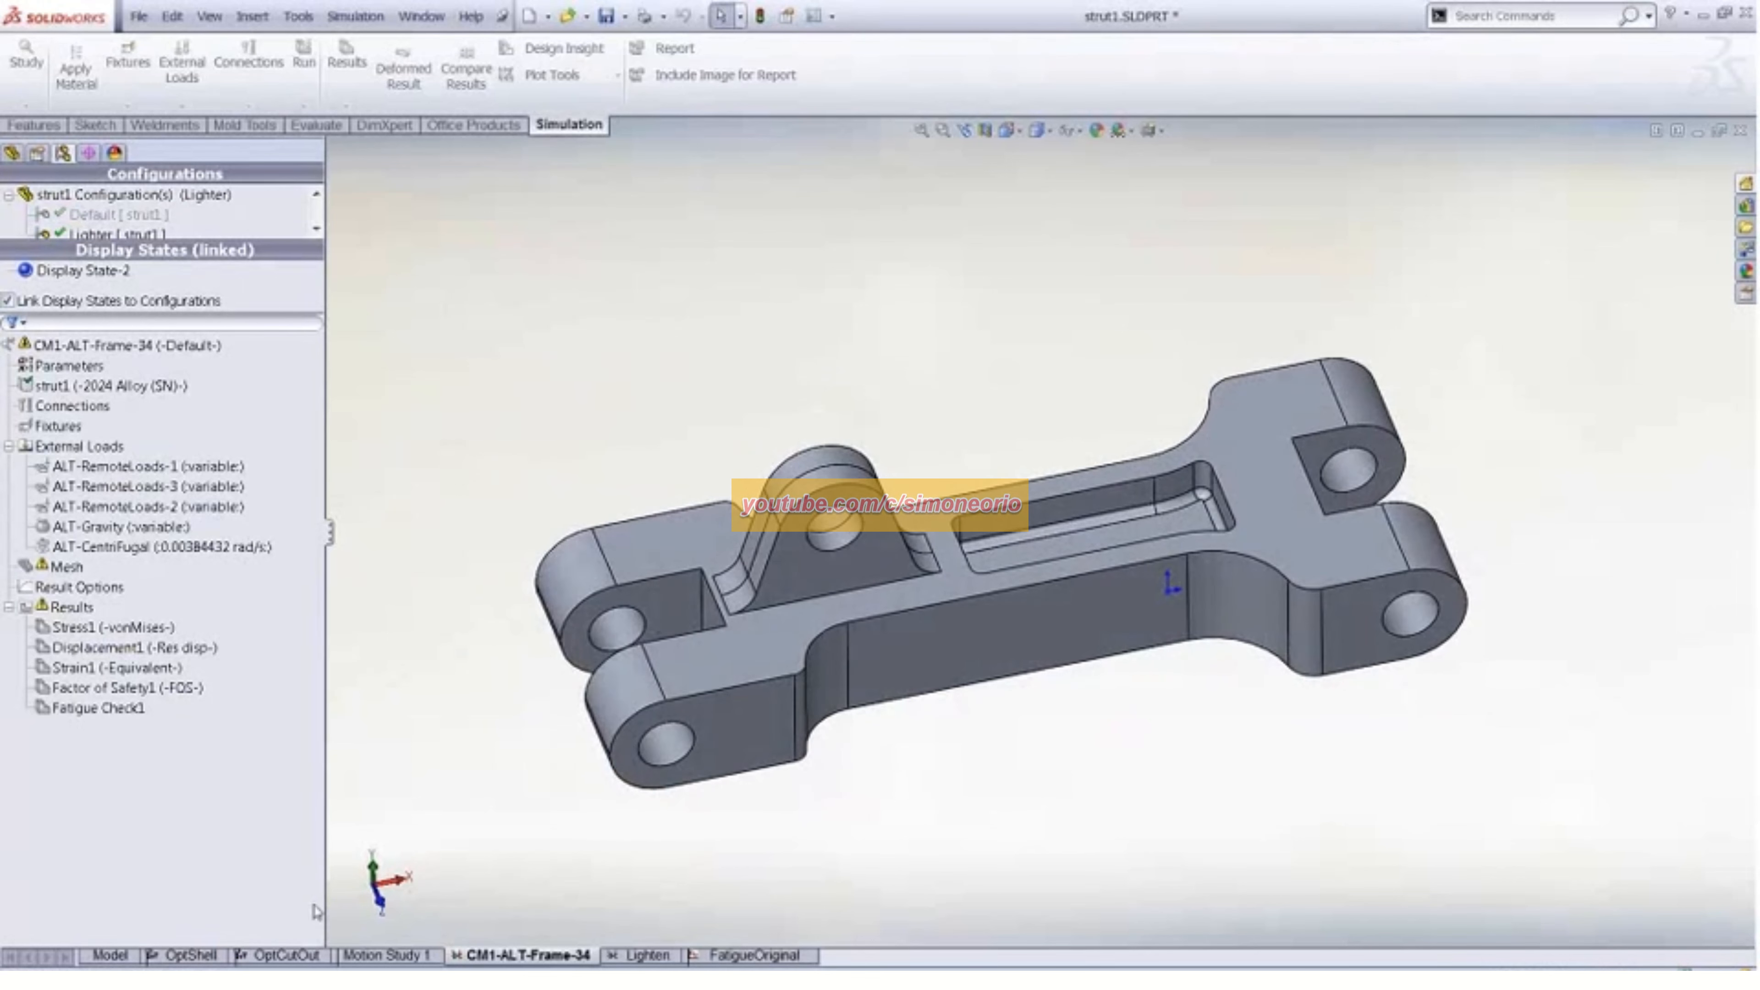
Open the OptCutOut design study and review its variables, constraints and scenario results
{"action": "left_click", "coordinate": [279, 955]}
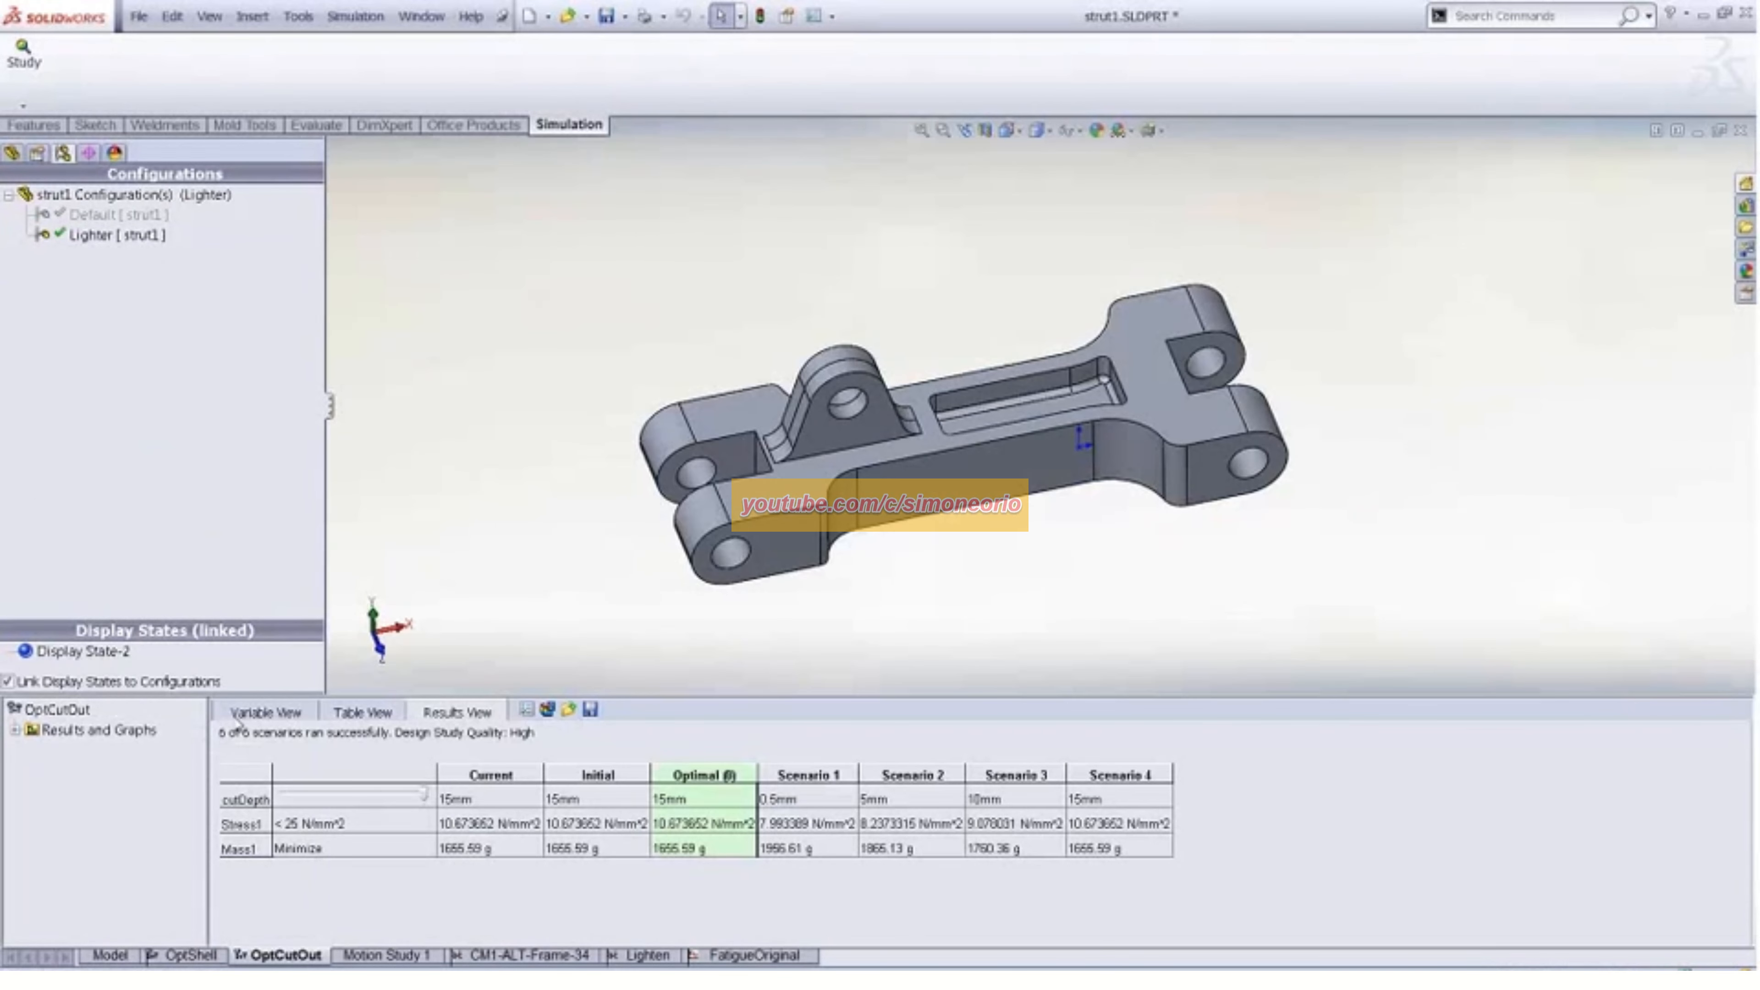
{"action": "left_click", "coordinate": [240, 716]}
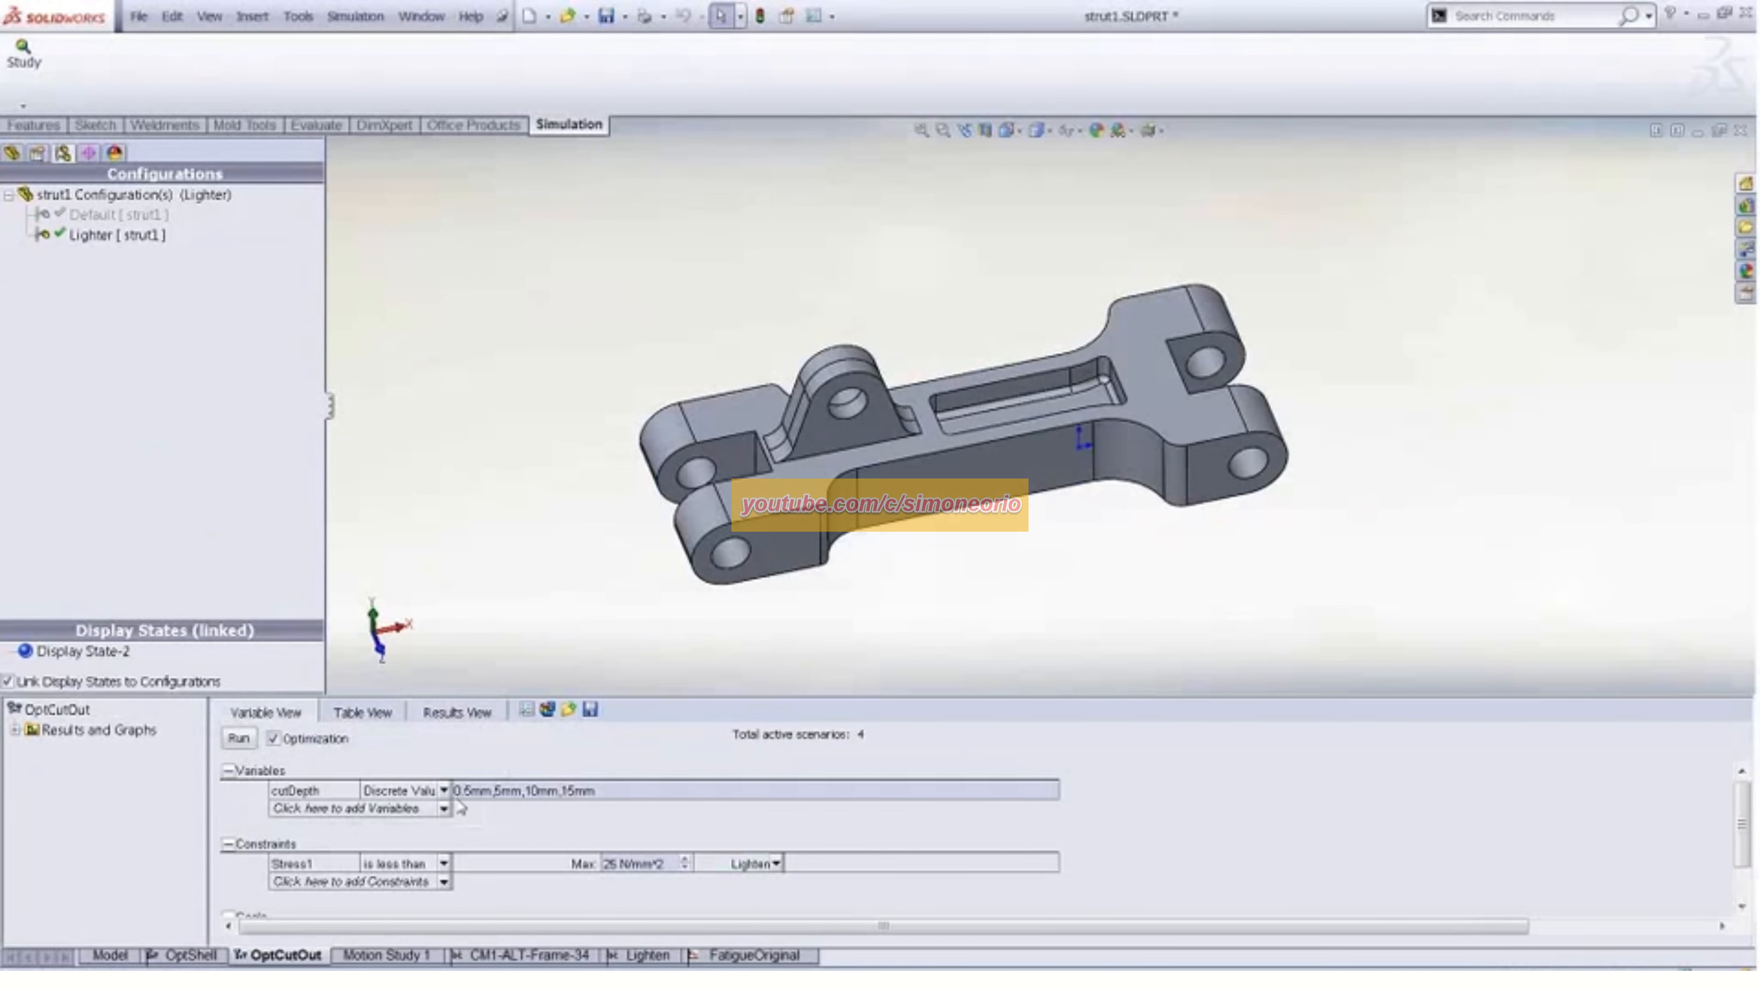
{"action": "left_click", "coordinate": [441, 713]}
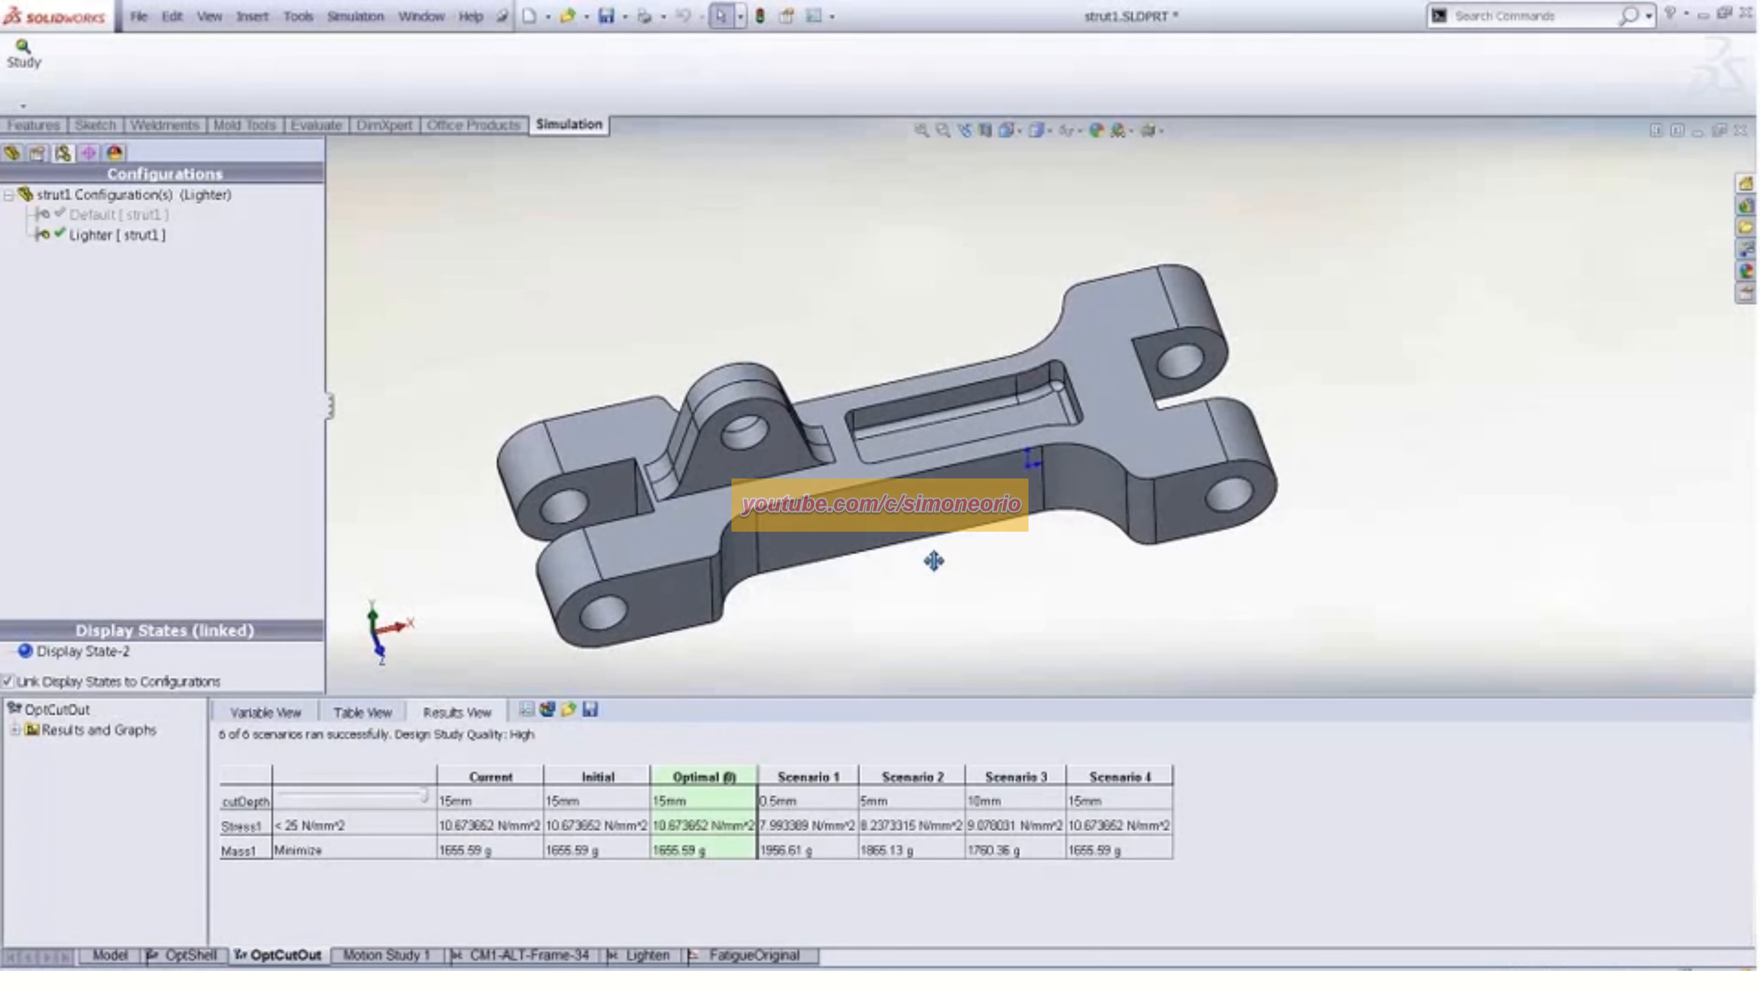
Apply a section view along the strut's length to expose the depth of the cut-outs
{"action": "left_click", "coordinate": [980, 136]}
{"action": "middle_click_drag", "start_coordinate": [812, 278], "coordinate": [795, 184]}
{"action": "left_click", "coordinate": [10, 199]}
{"action": "mouse_move", "coordinate": [547, 295]}
{"action": "middle_mouse_down"}
{"action": "mouse_move", "coordinate": [564, 266]}
{"action": "mouse_move", "coordinate": [557, 250]}
{"action": "mouse_move", "coordinate": [542, 264]}
{"action": "middle_mouse_up"}
{"action": "key", "text": "Escape"}
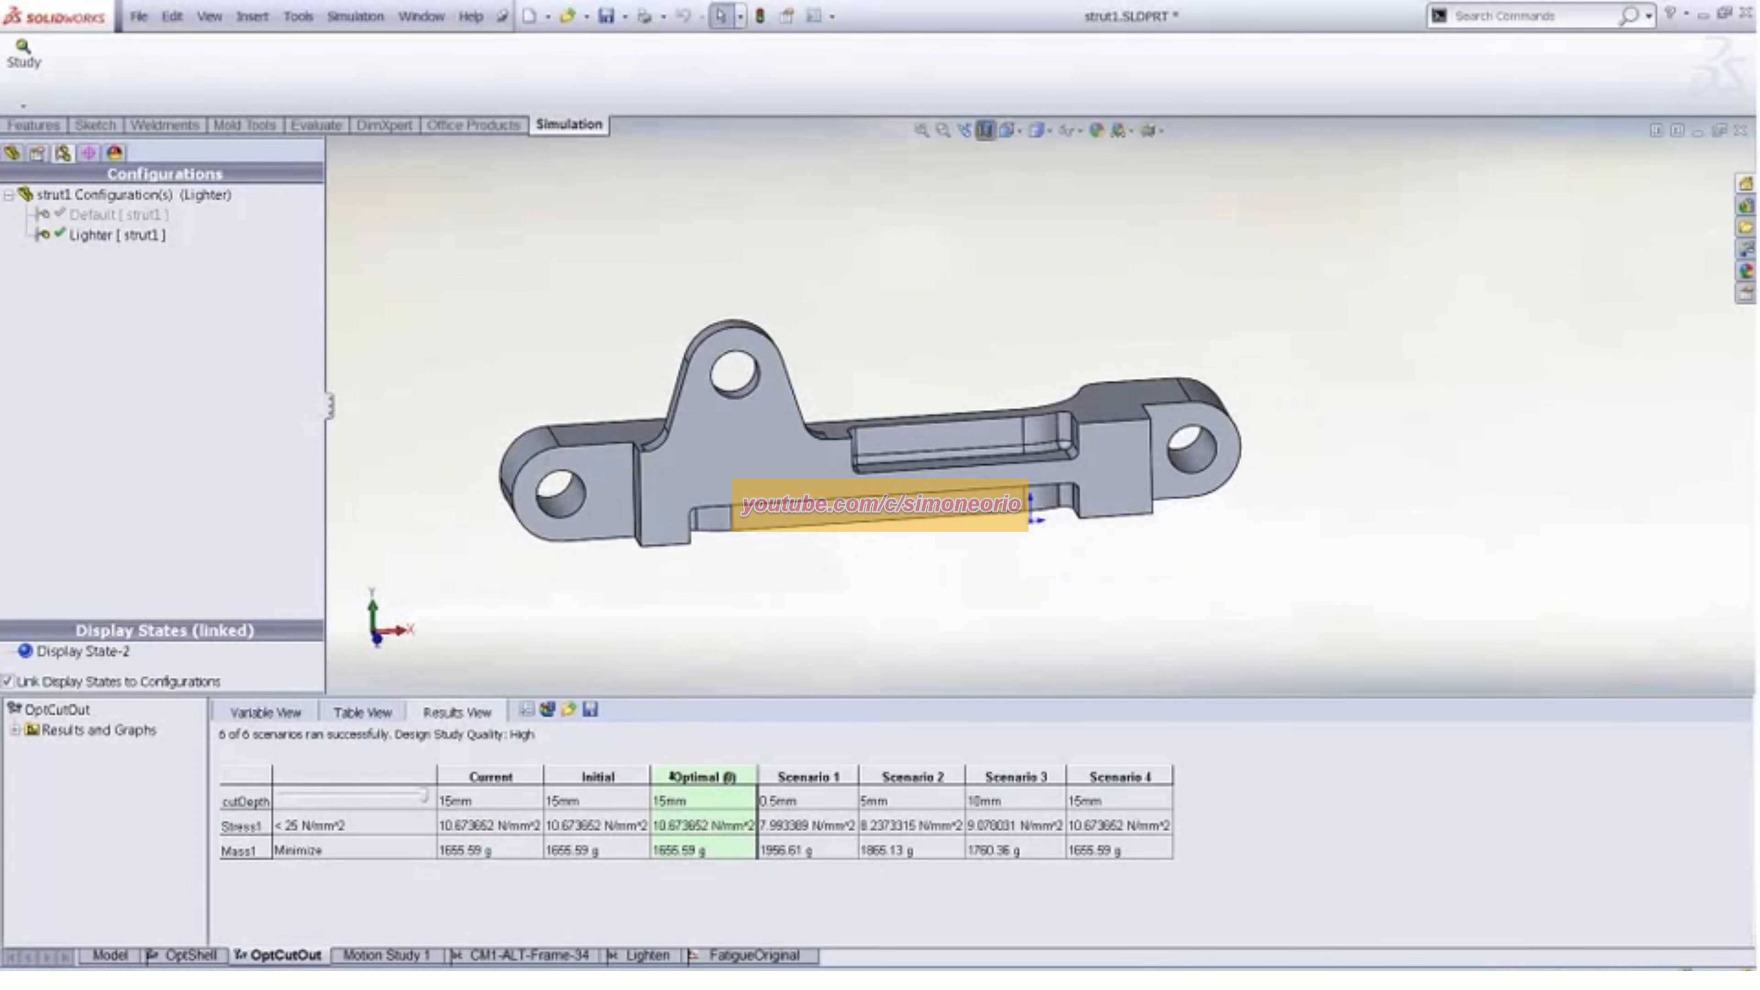
Step the sectioned strut through Scenarios 1 to 4 to compare the cut depths
{"action": "left_click", "coordinate": [809, 776]}
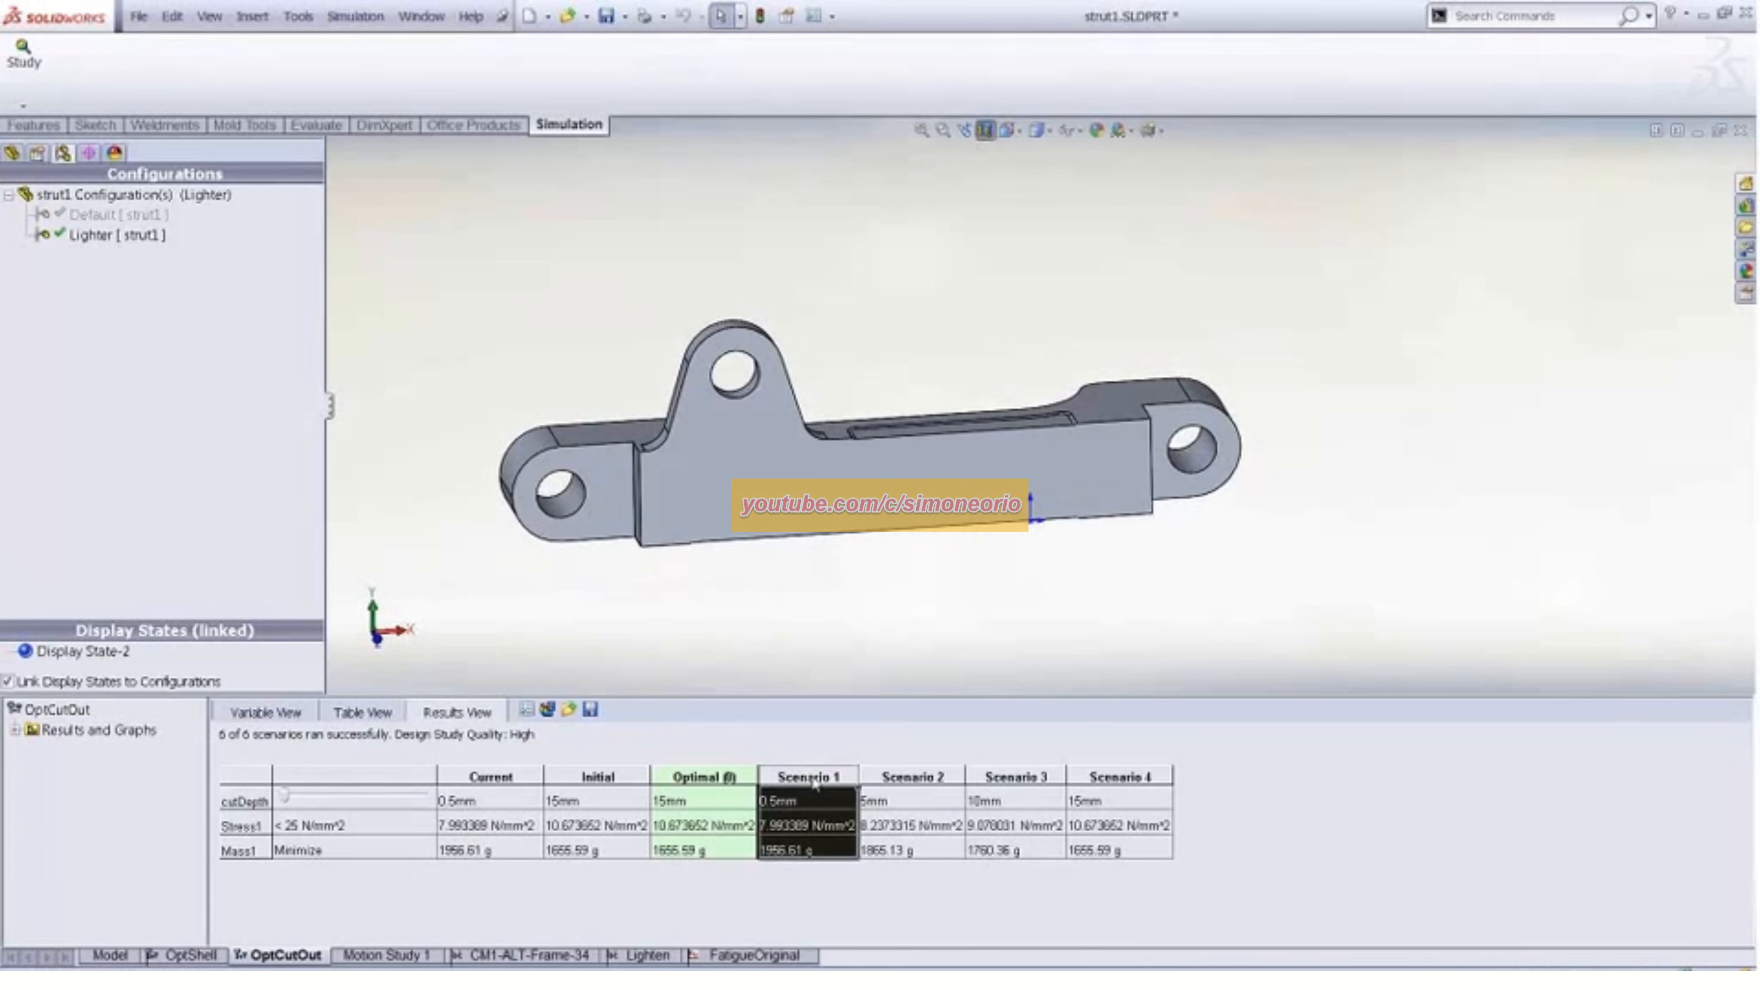
{"action": "left_click", "coordinate": [926, 775]}
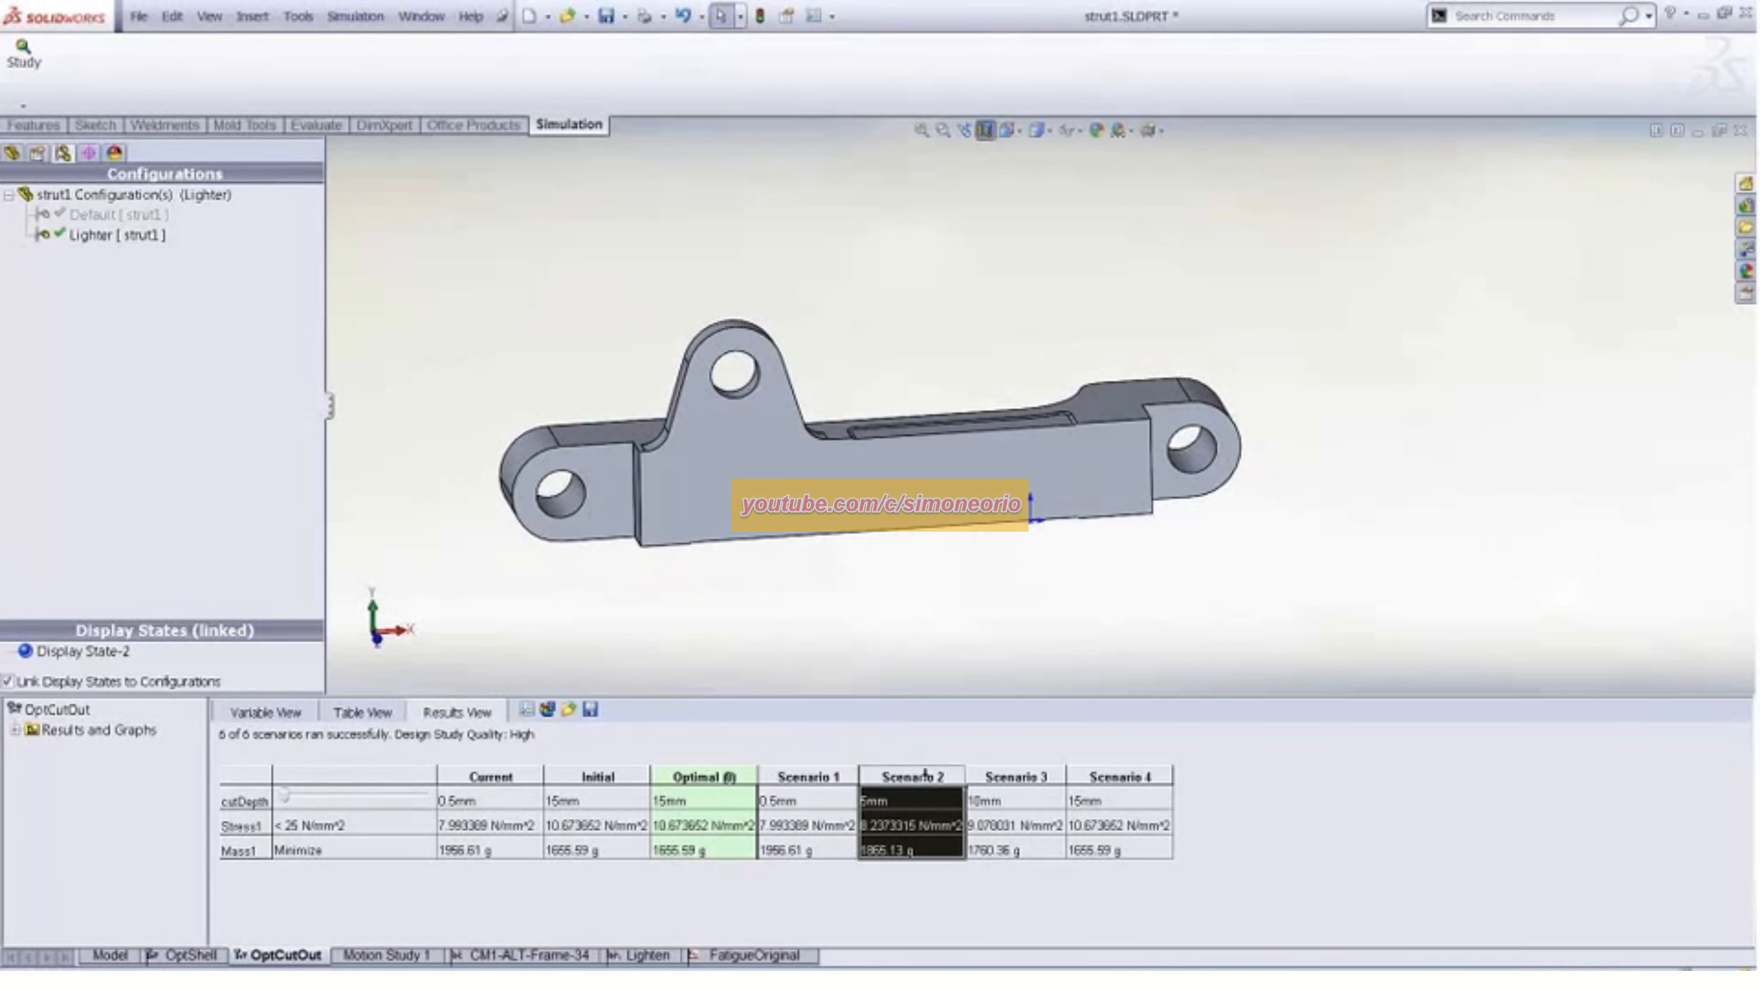
{"action": "left_click", "coordinate": [1012, 774]}
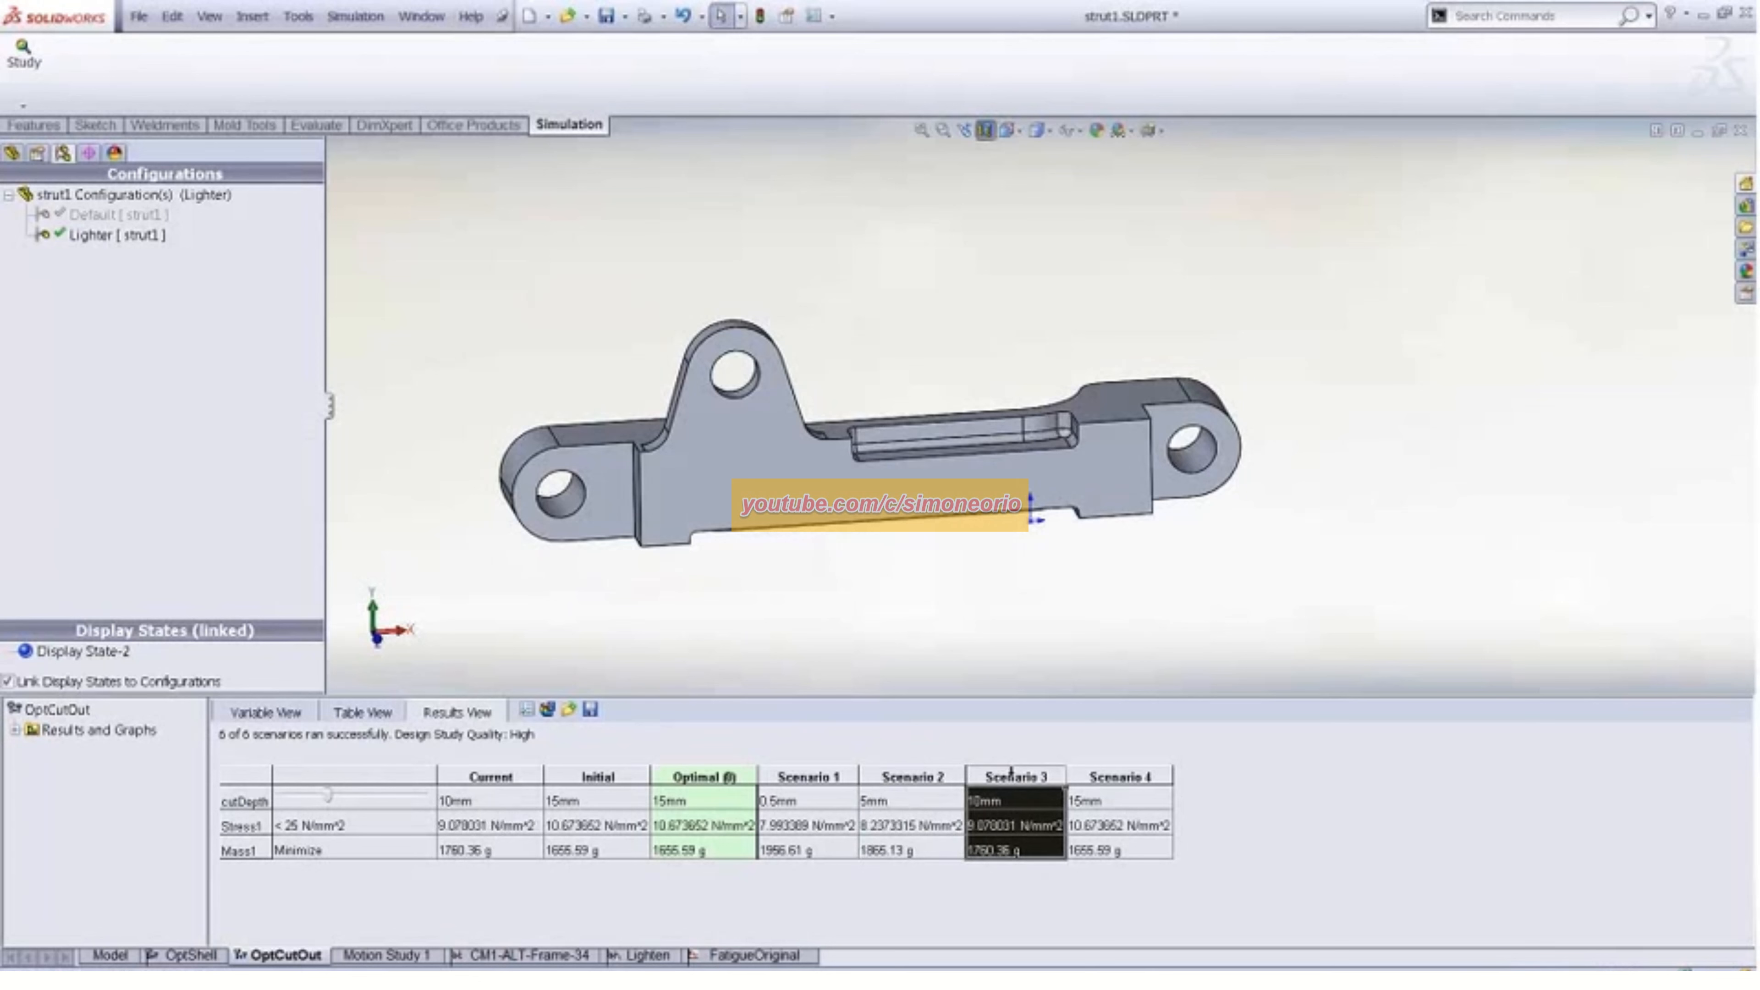
{"action": "left_click", "coordinate": [1120, 773]}
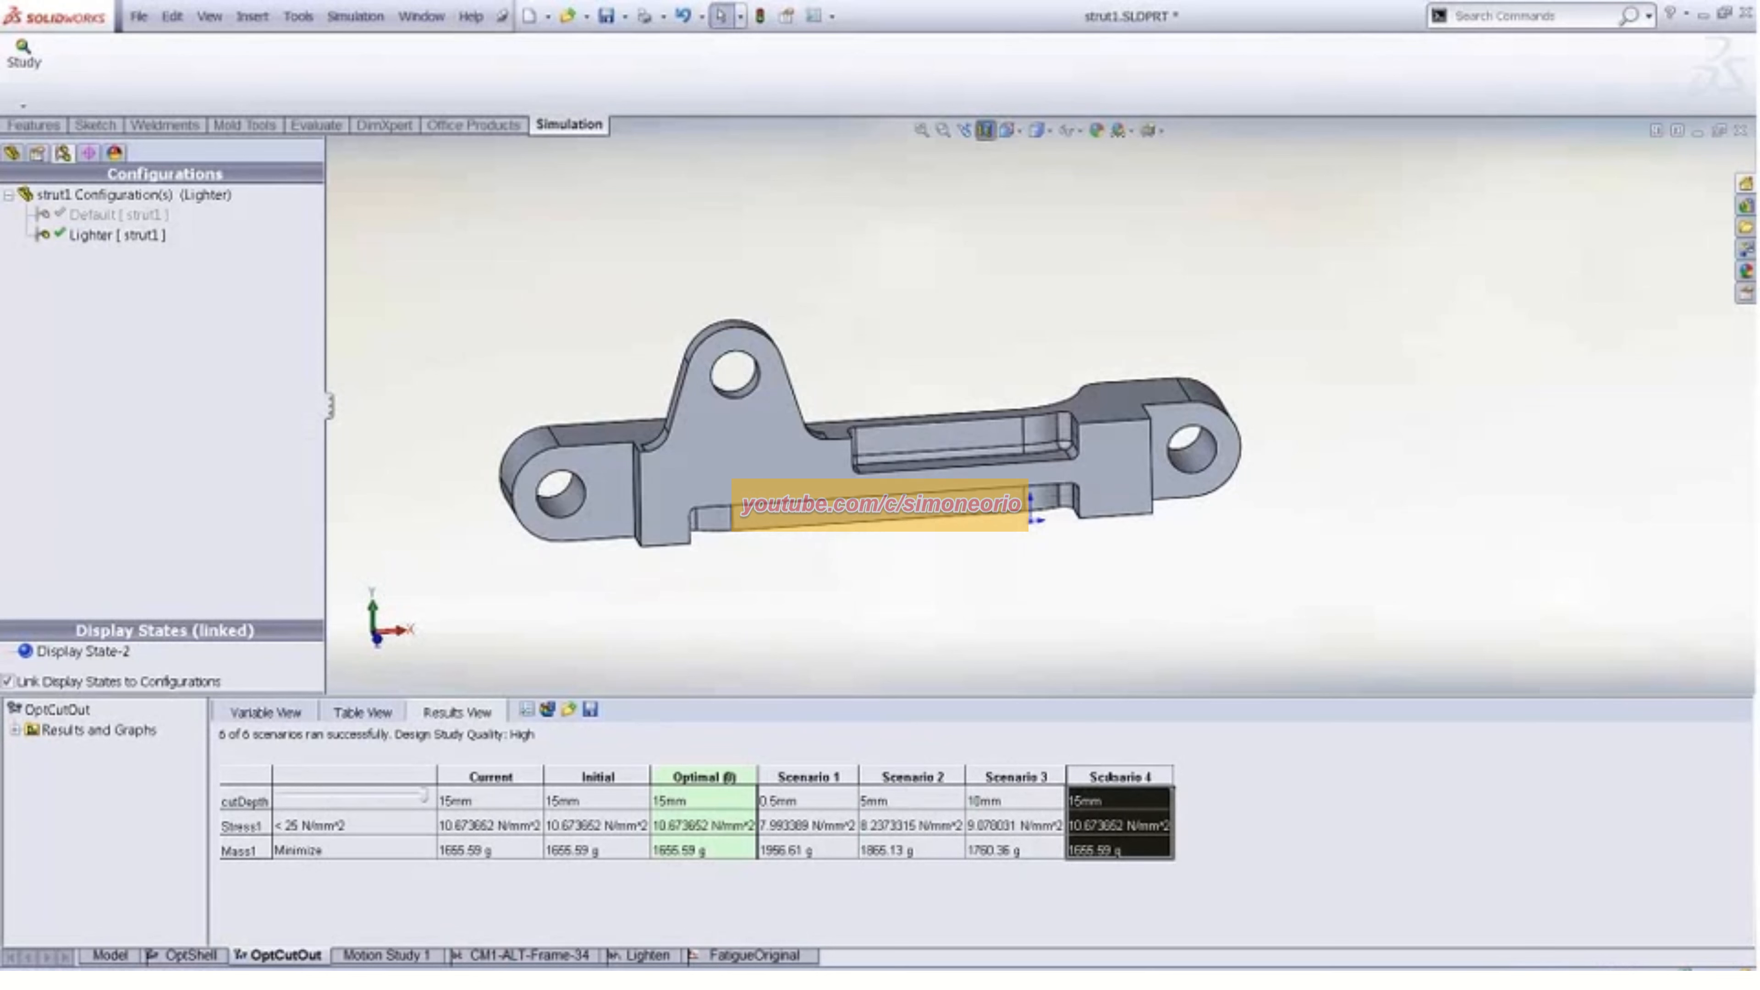
Review the study's variable and constraint setup and the Stress1 sensor's definition, and close the sensor without changes
{"action": "left_click", "coordinate": [267, 713]}
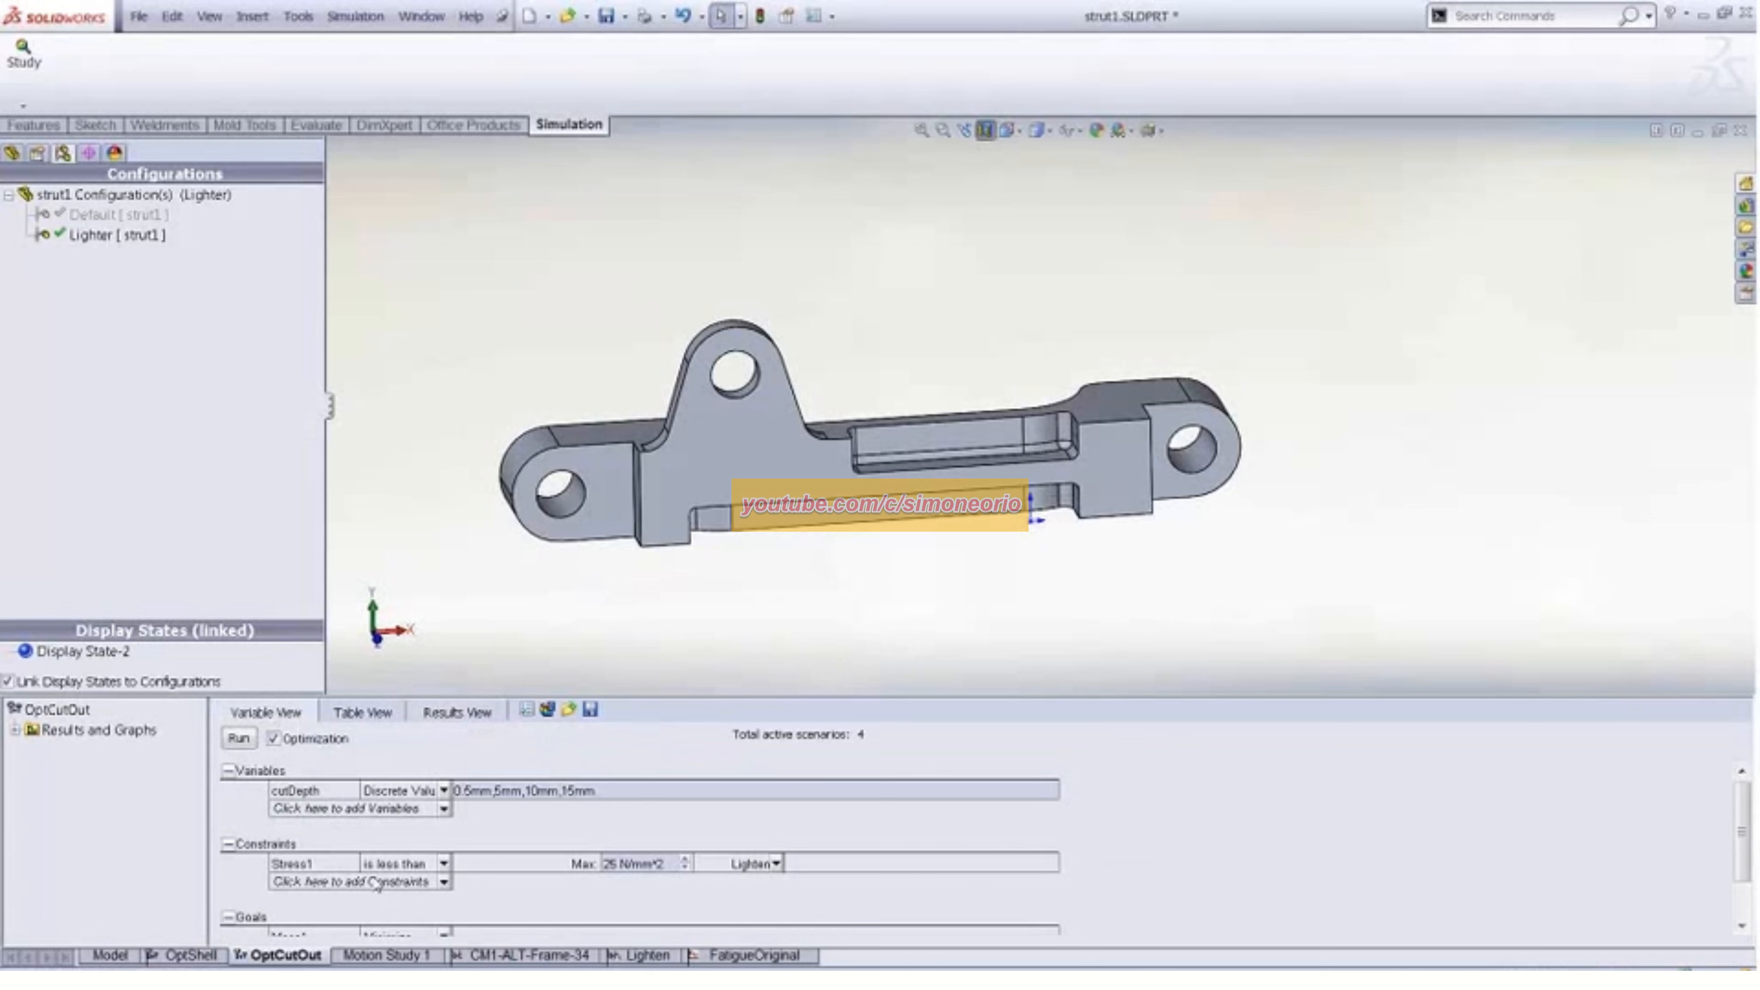
{"action": "left_click", "coordinate": [12, 153]}
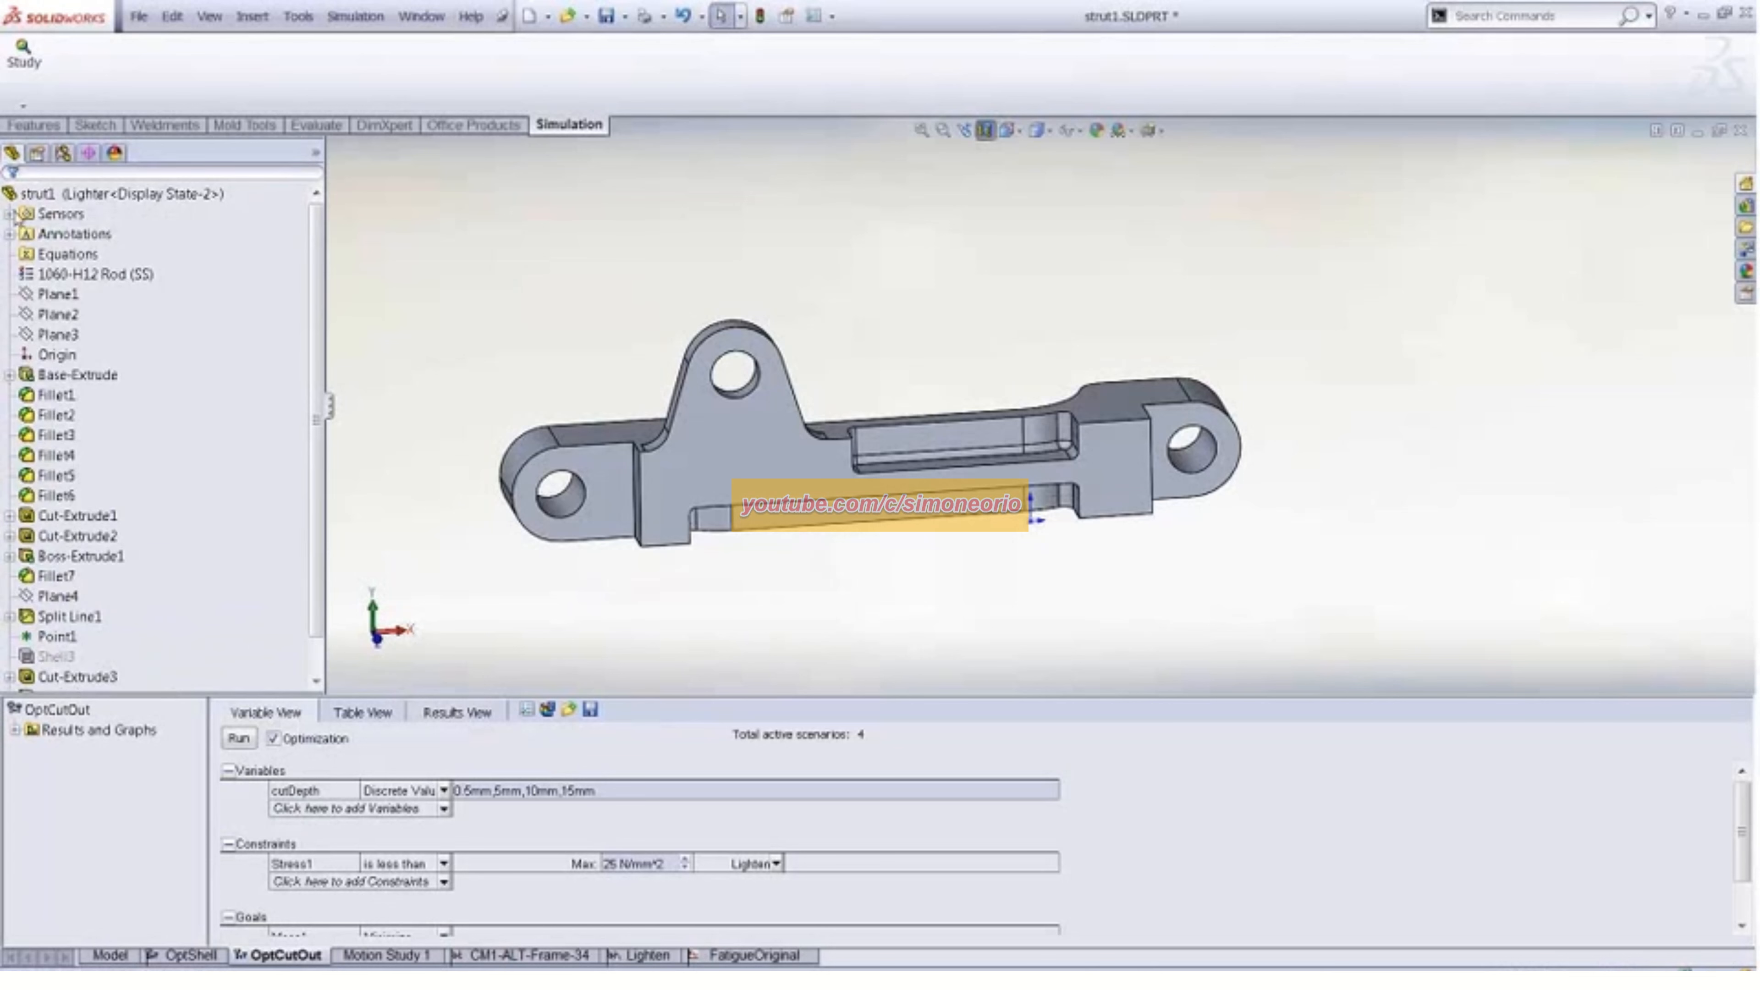
{"action": "left_click", "coordinate": [10, 214]}
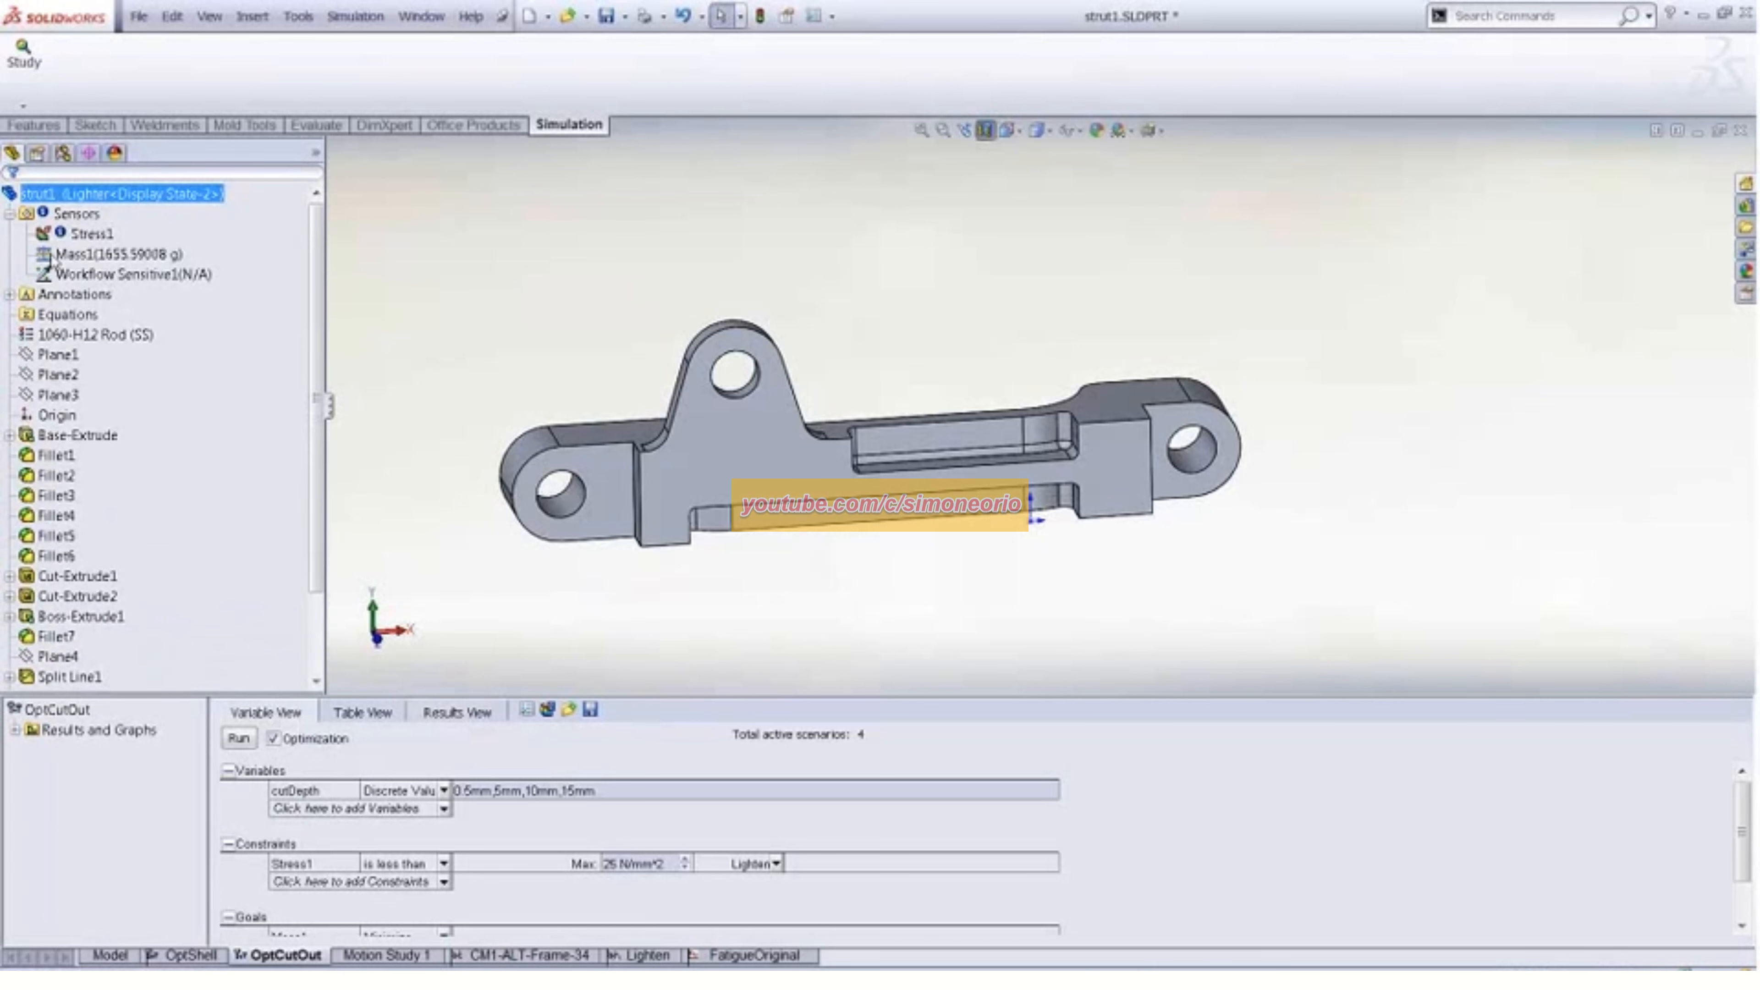
{"action": "right_click", "coordinate": [84, 235]}
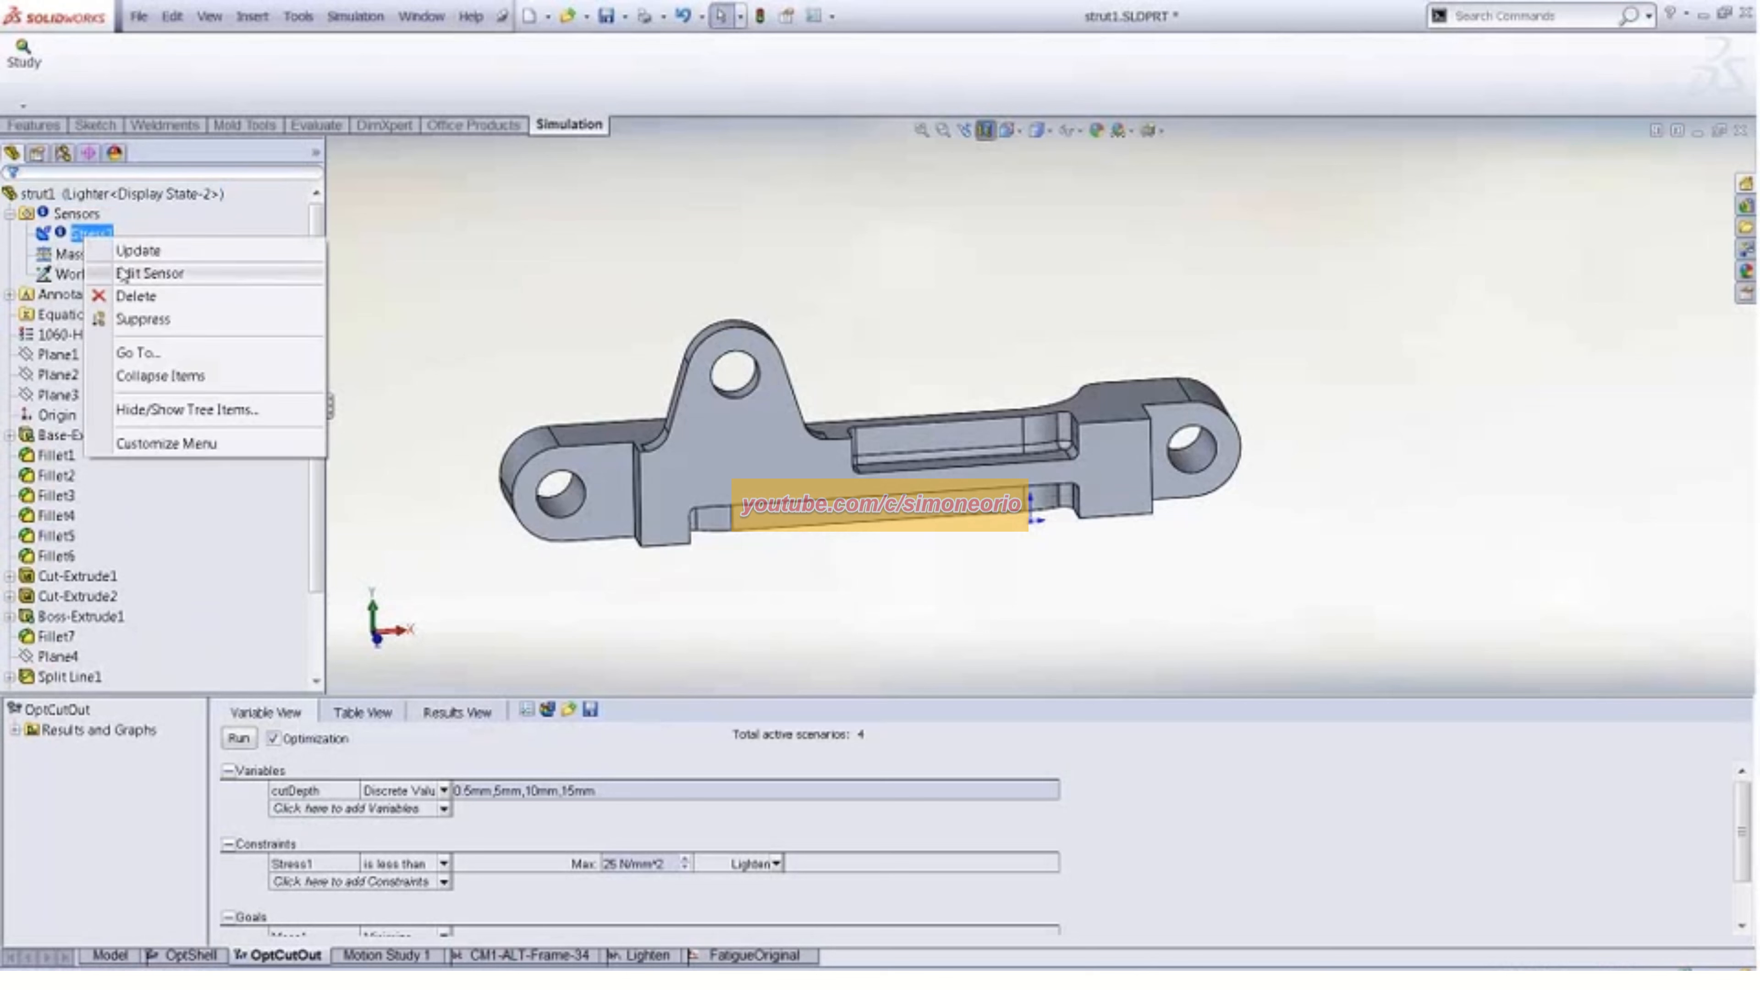
{"action": "left_click", "coordinate": [173, 276]}
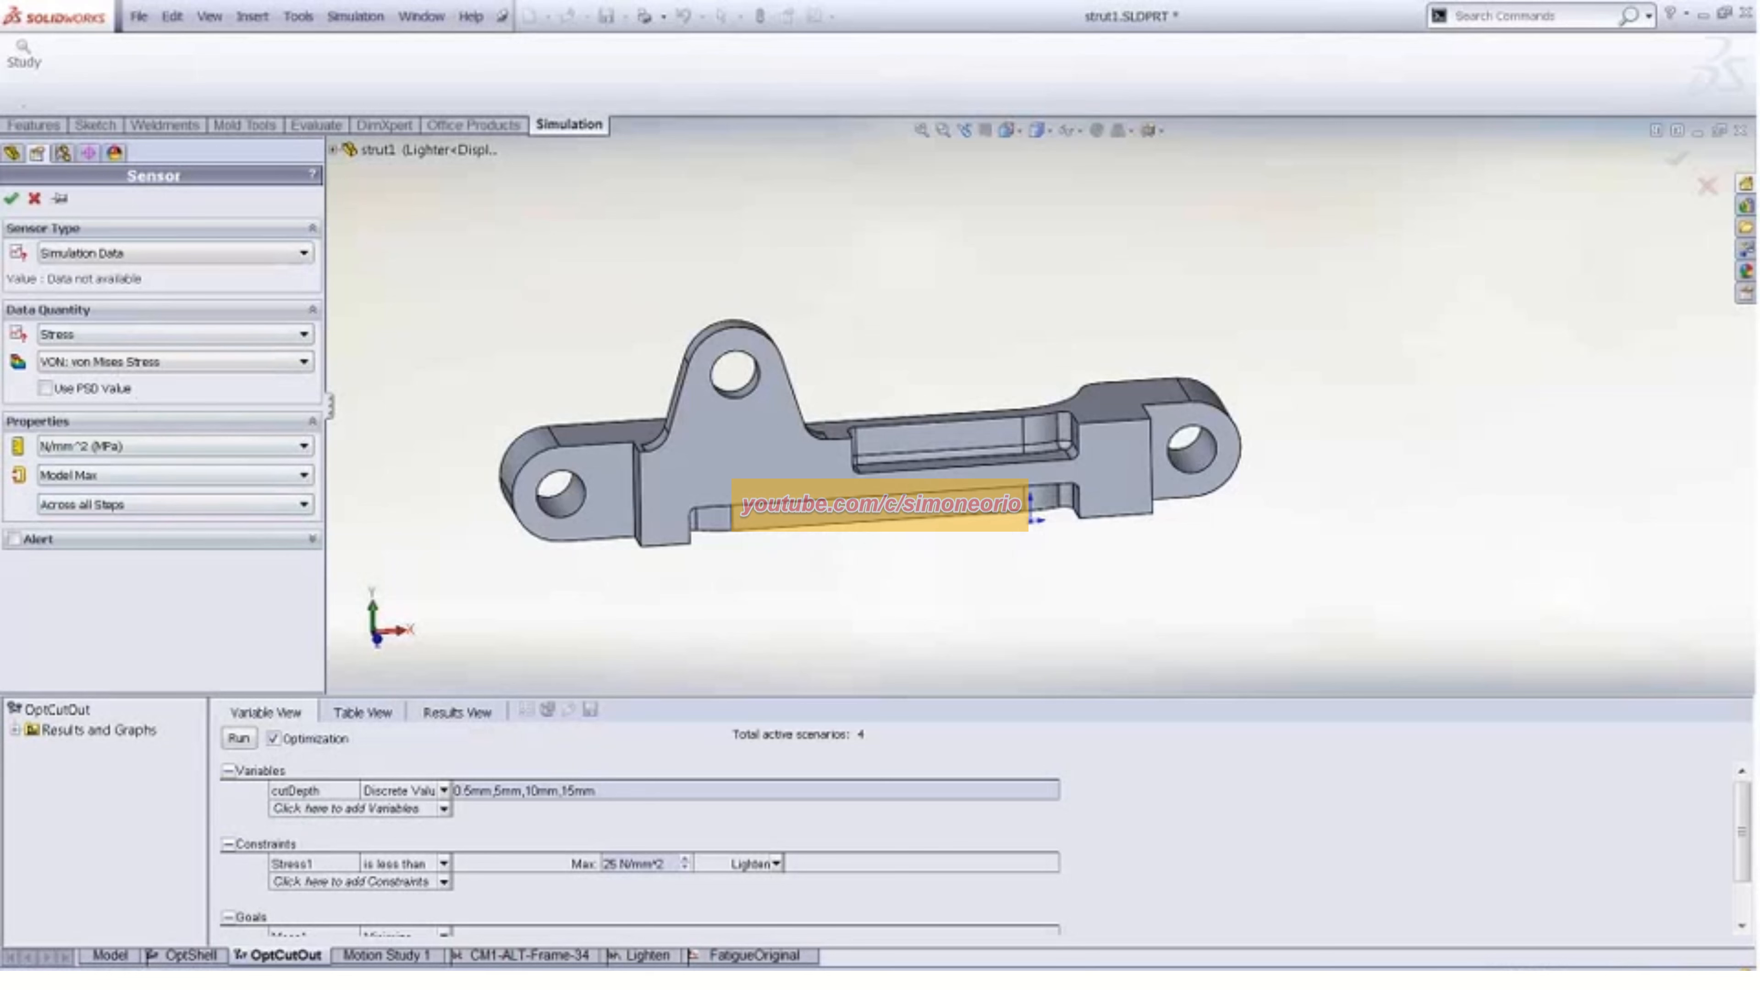
{"action": "left_click", "coordinate": [34, 198]}
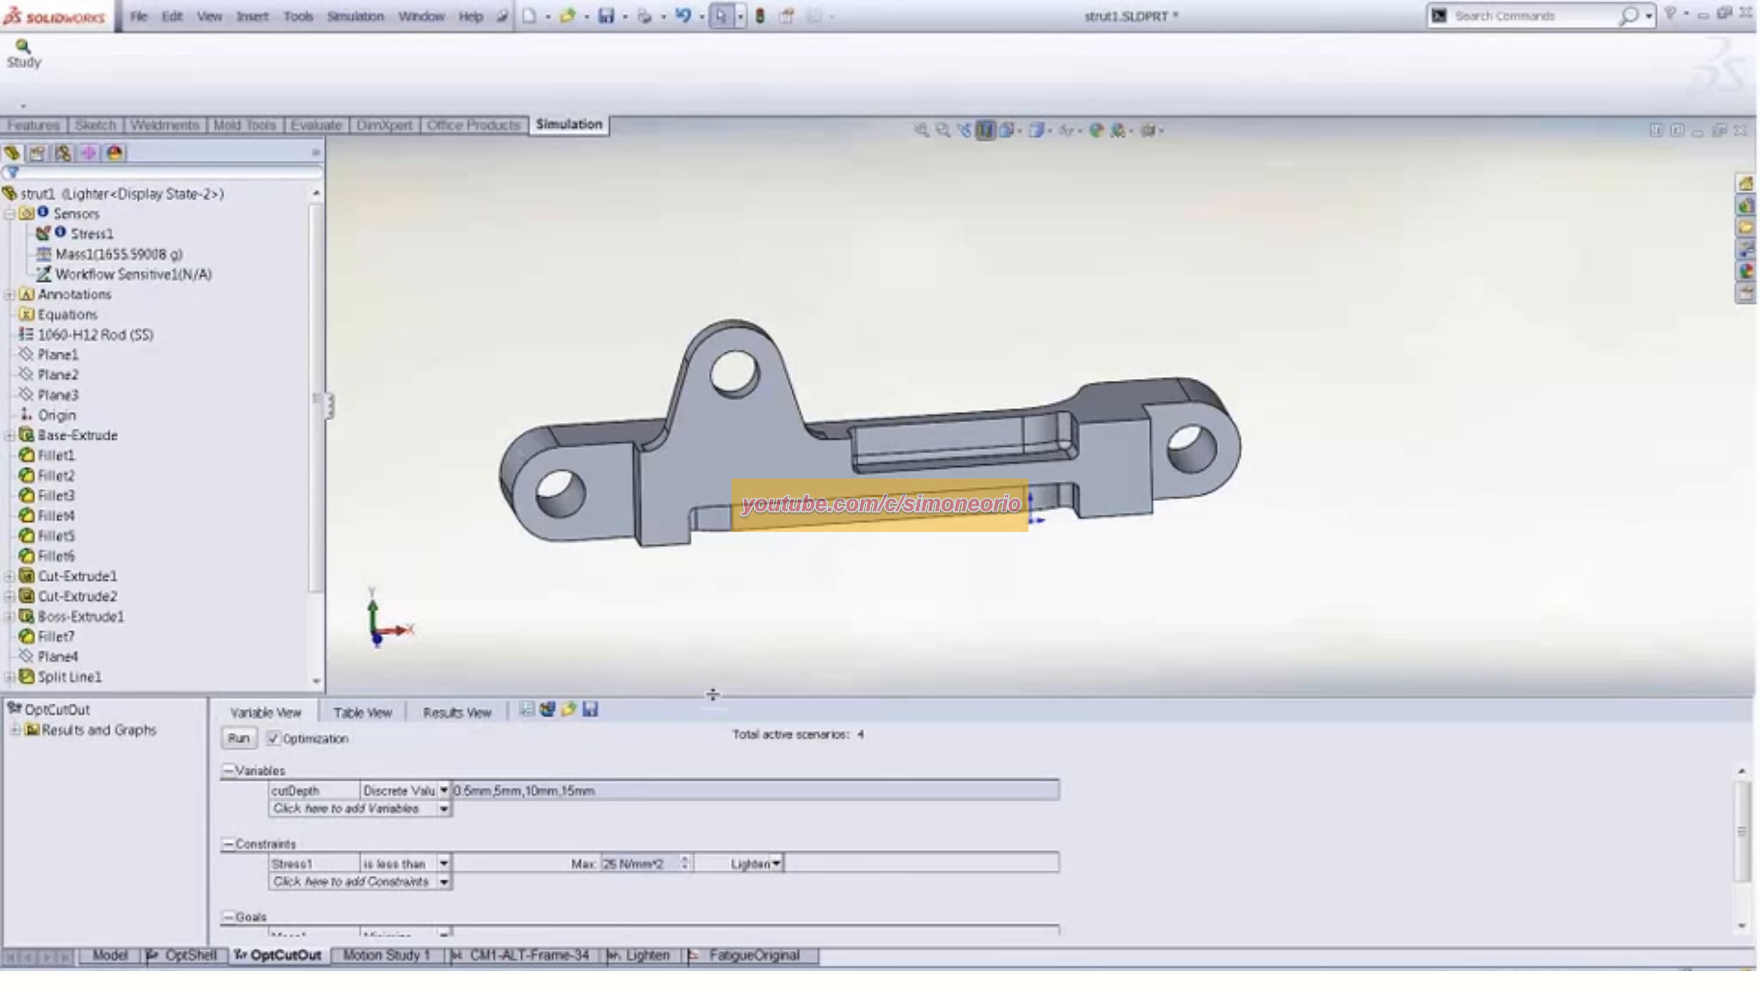
Enlarge the design study area to review the Mass1 goal, and examine the options for its results and graphs
{"action": "left_click_drag", "start_coordinate": [714, 695], "coordinate": [723, 640]}
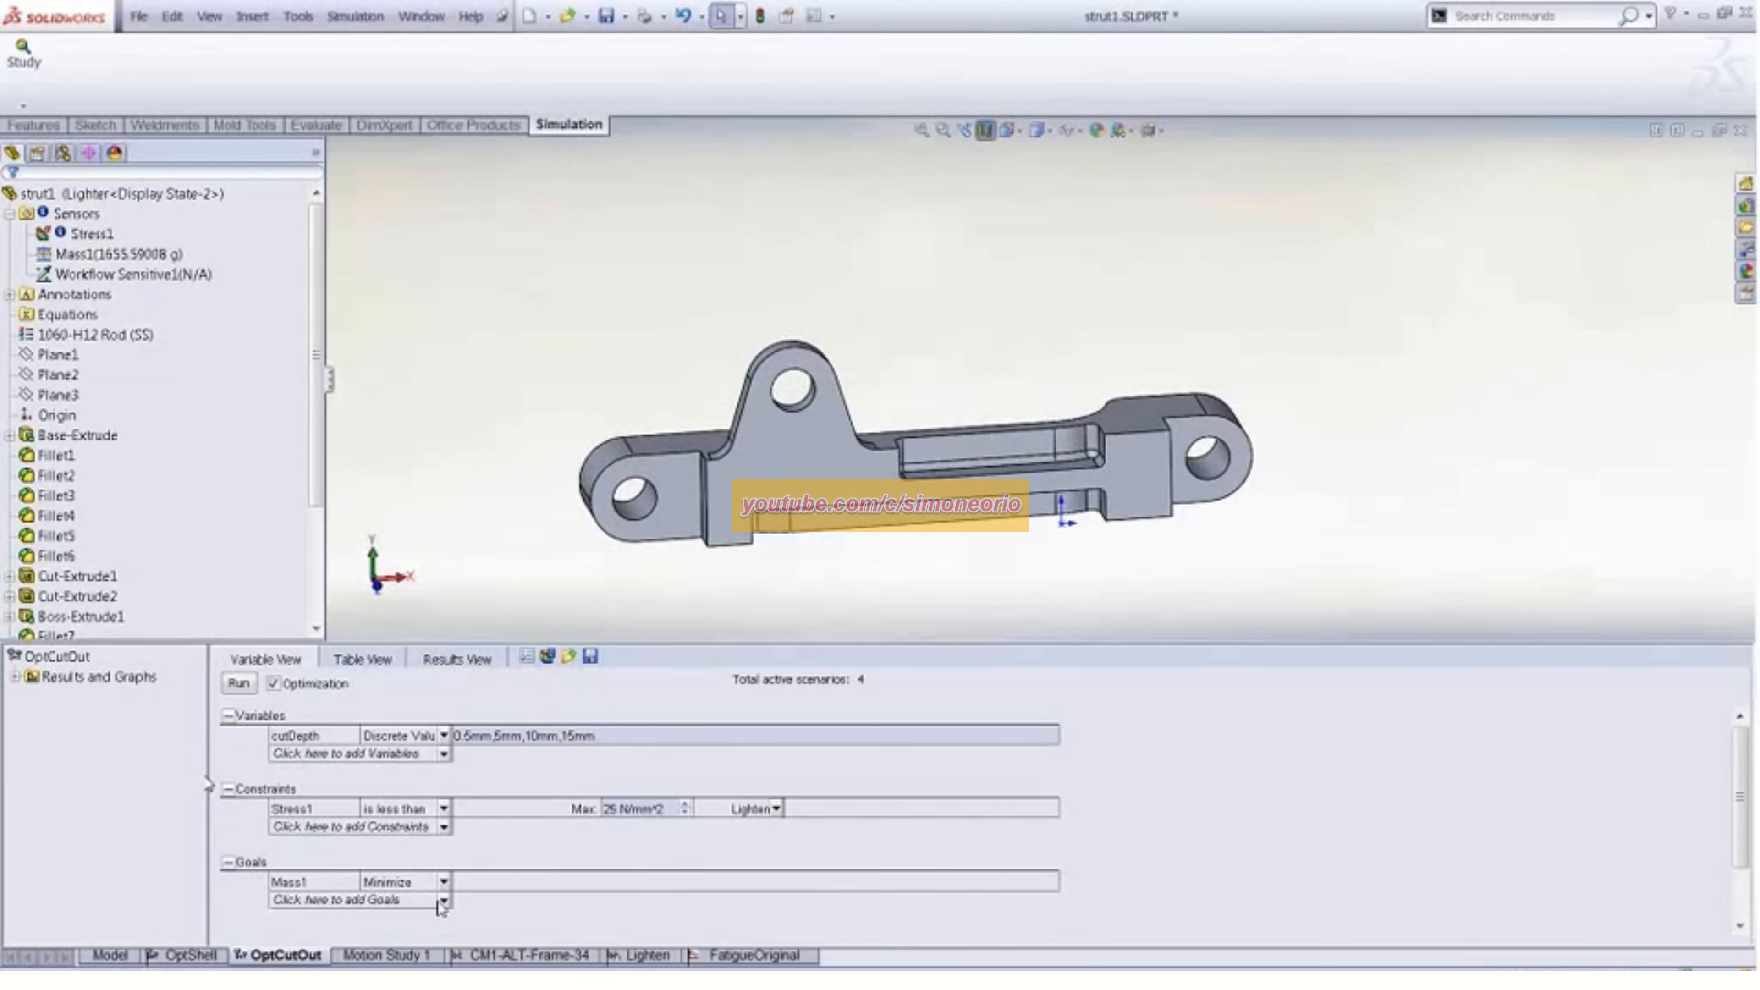
{"action": "left_click", "coordinate": [15, 677]}
{"action": "right_click", "coordinate": [70, 698]}
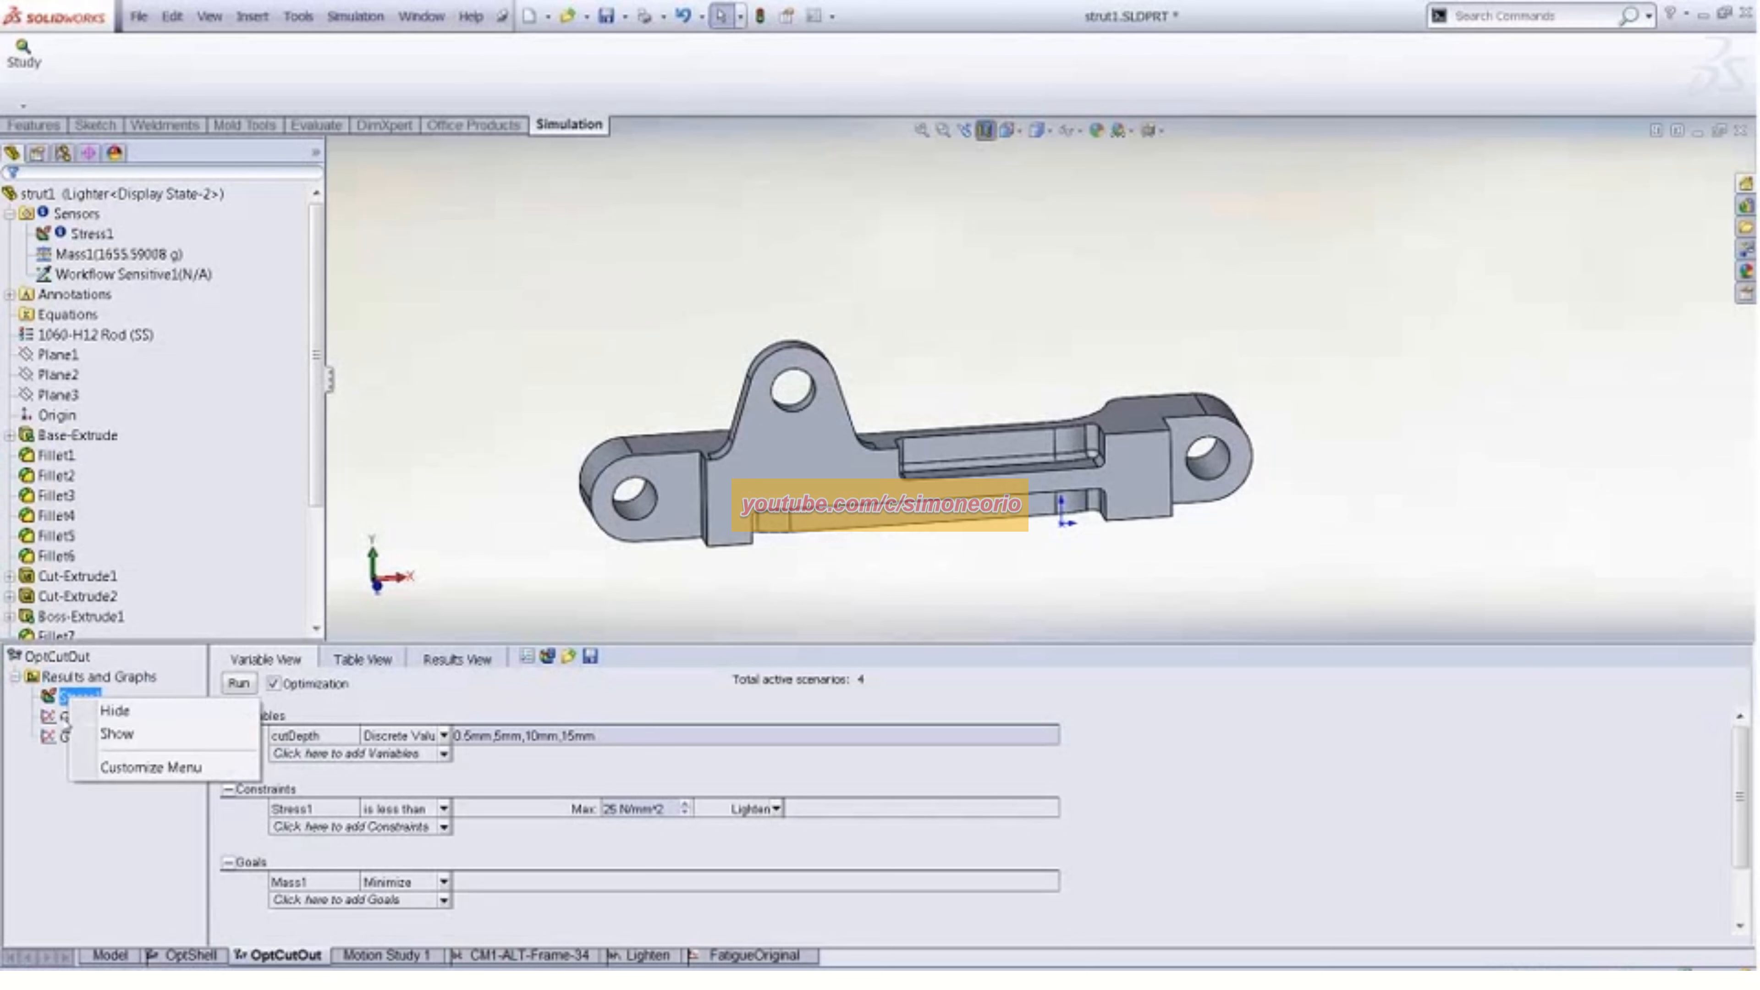
{"action": "right_click", "coordinate": [66, 718]}
Compare the mass and stress results of the Optimal scenario with Scenarios 1, 2 and 3, ending on Scenario 1
{"action": "left_click", "coordinate": [457, 660]}
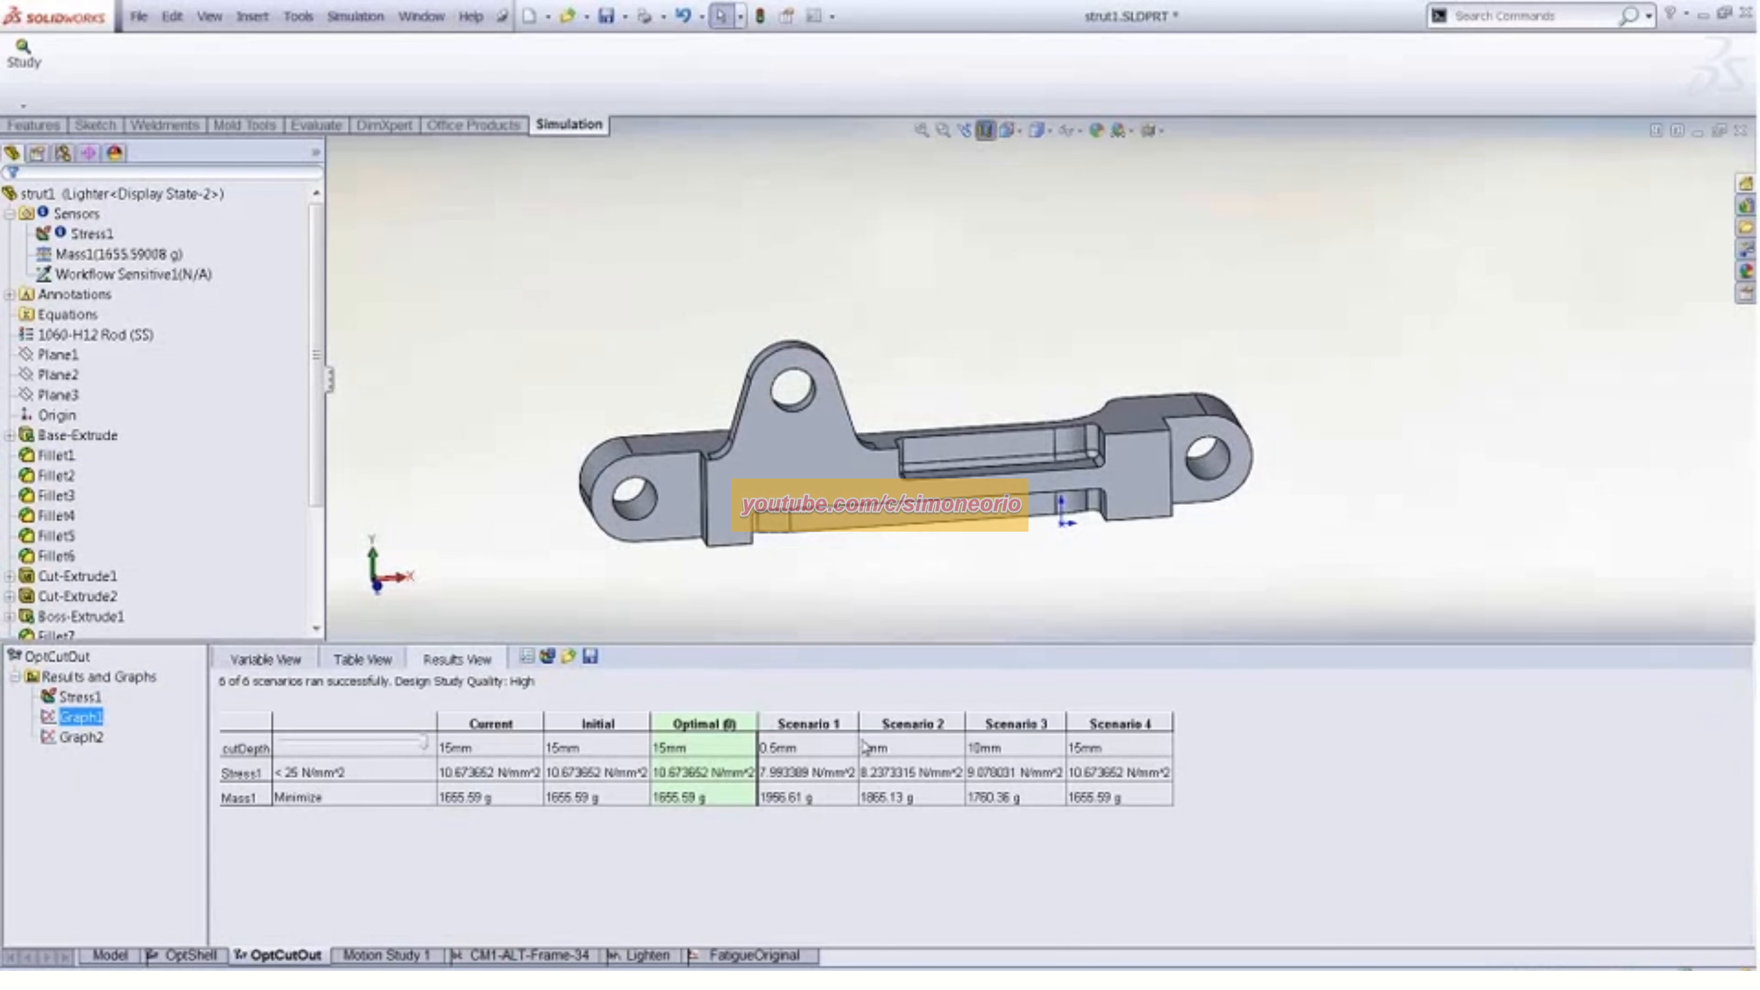
{"action": "left_click", "coordinate": [738, 725]}
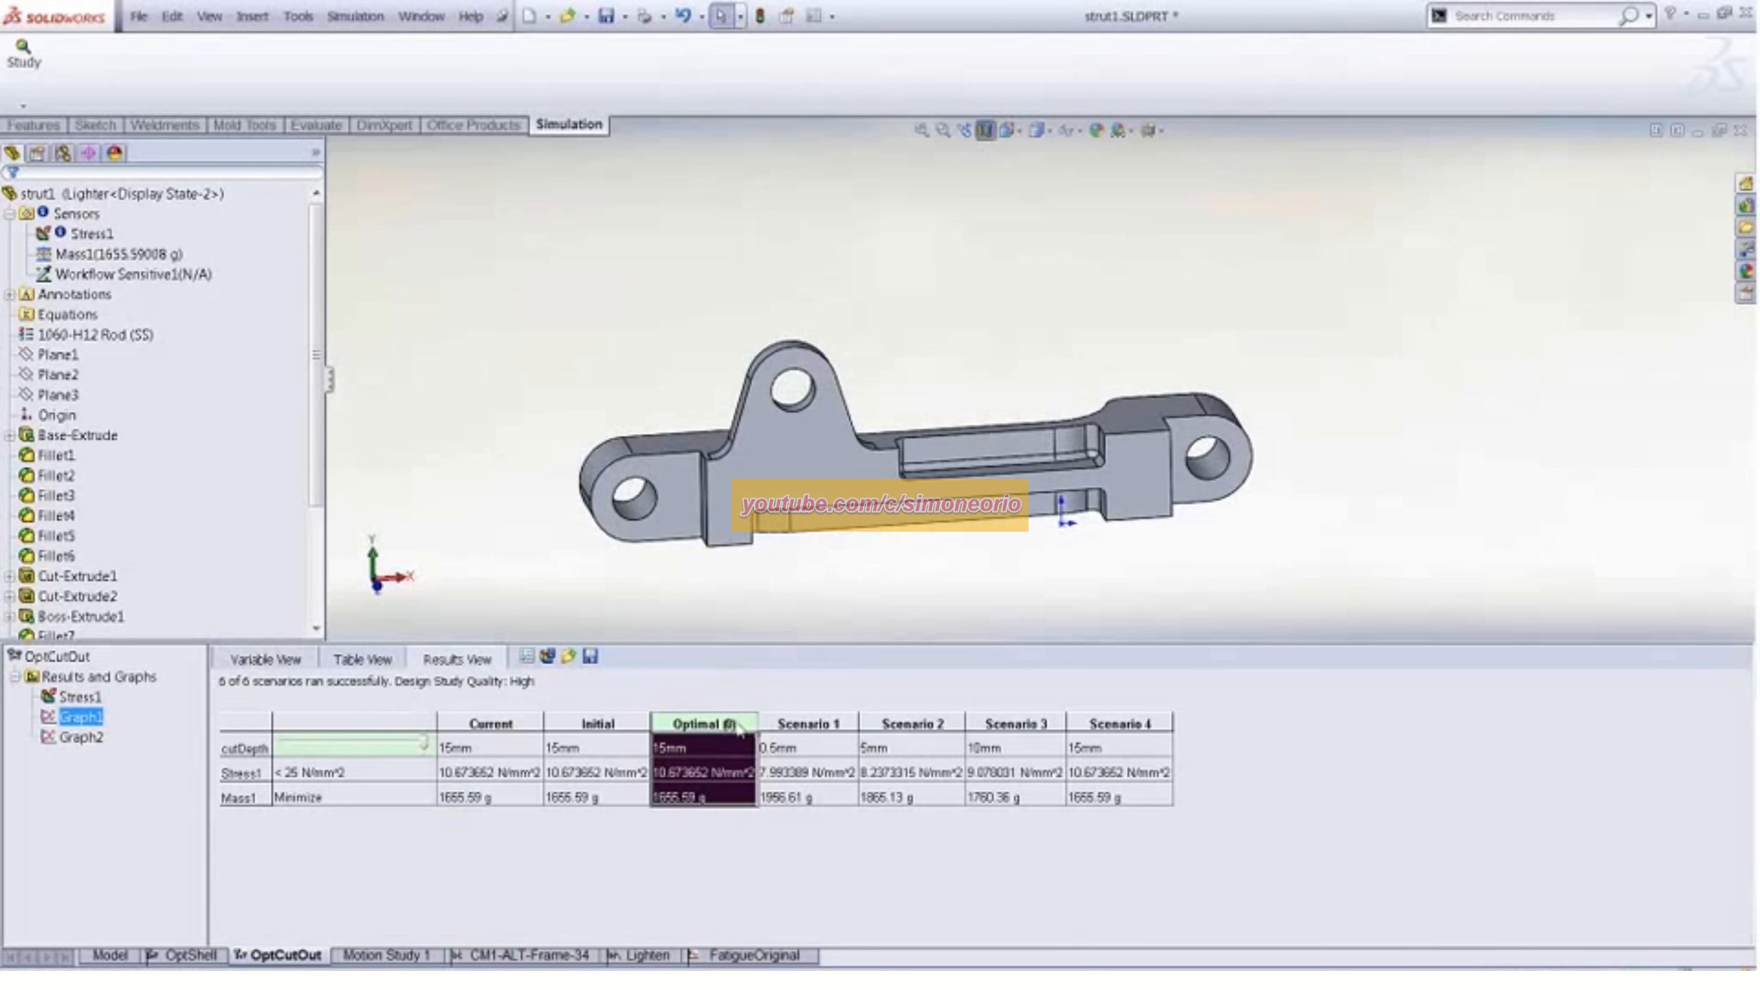
{"action": "left_click", "coordinate": [803, 723]}
{"action": "left_click", "coordinate": [913, 723]}
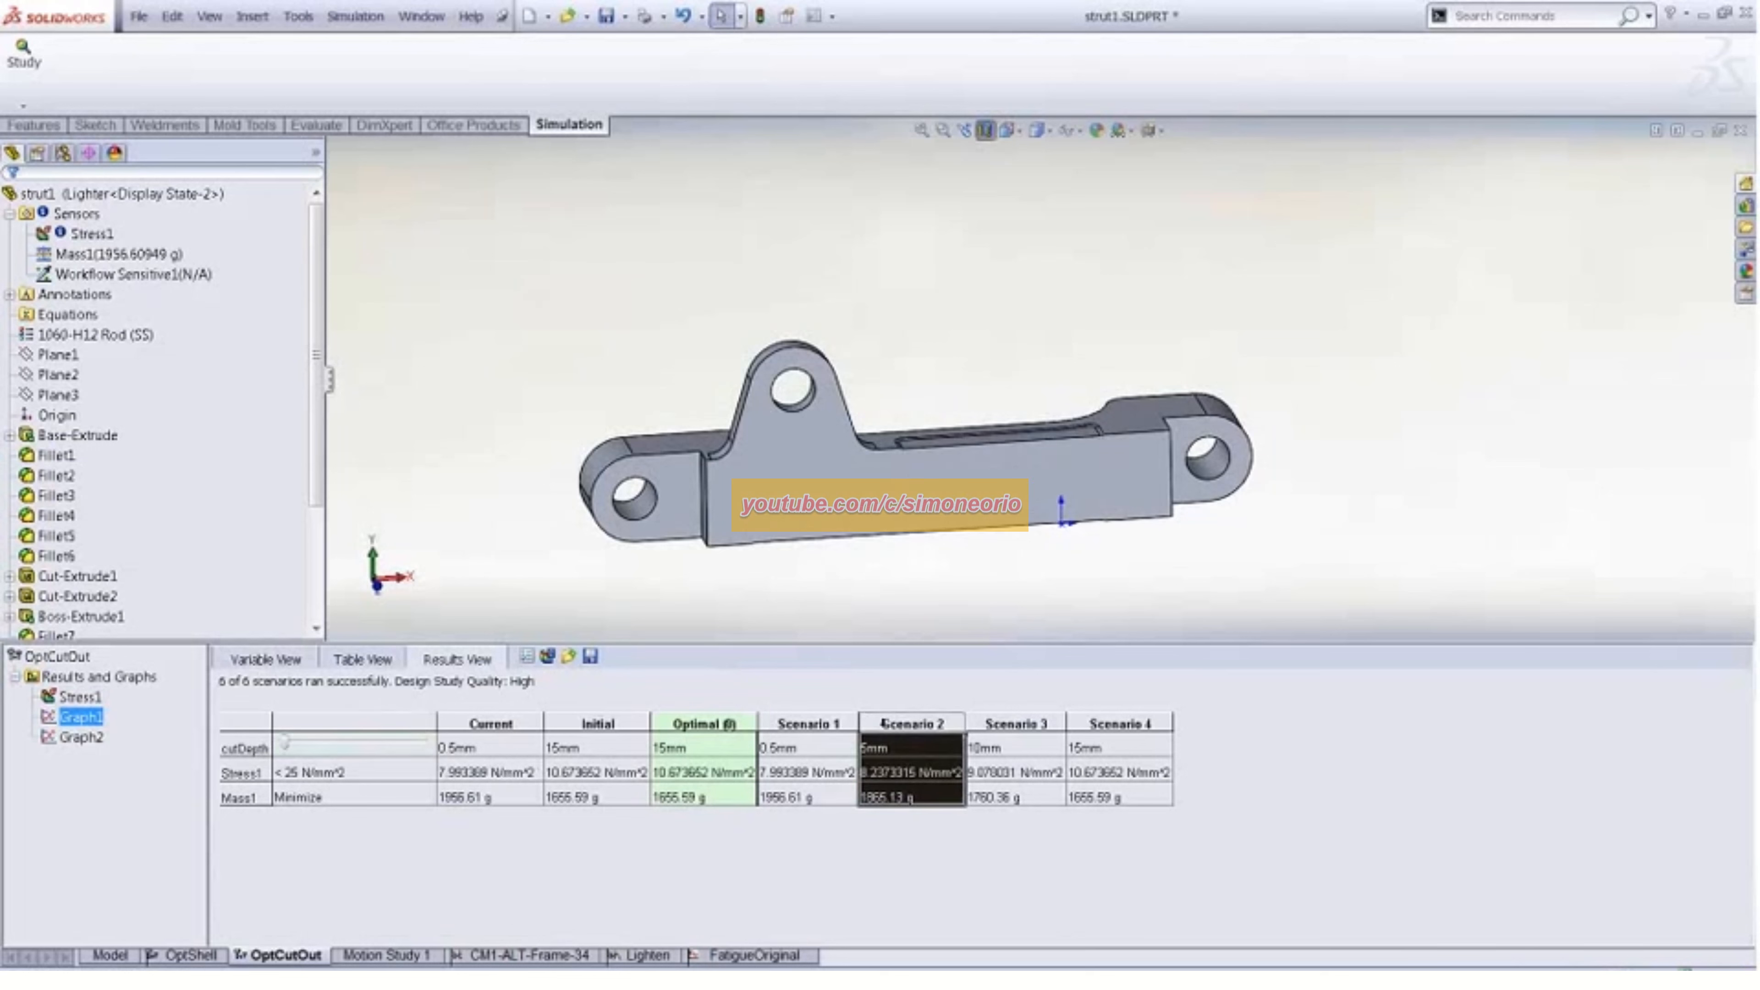
{"action": "left_click", "coordinate": [1002, 723]}
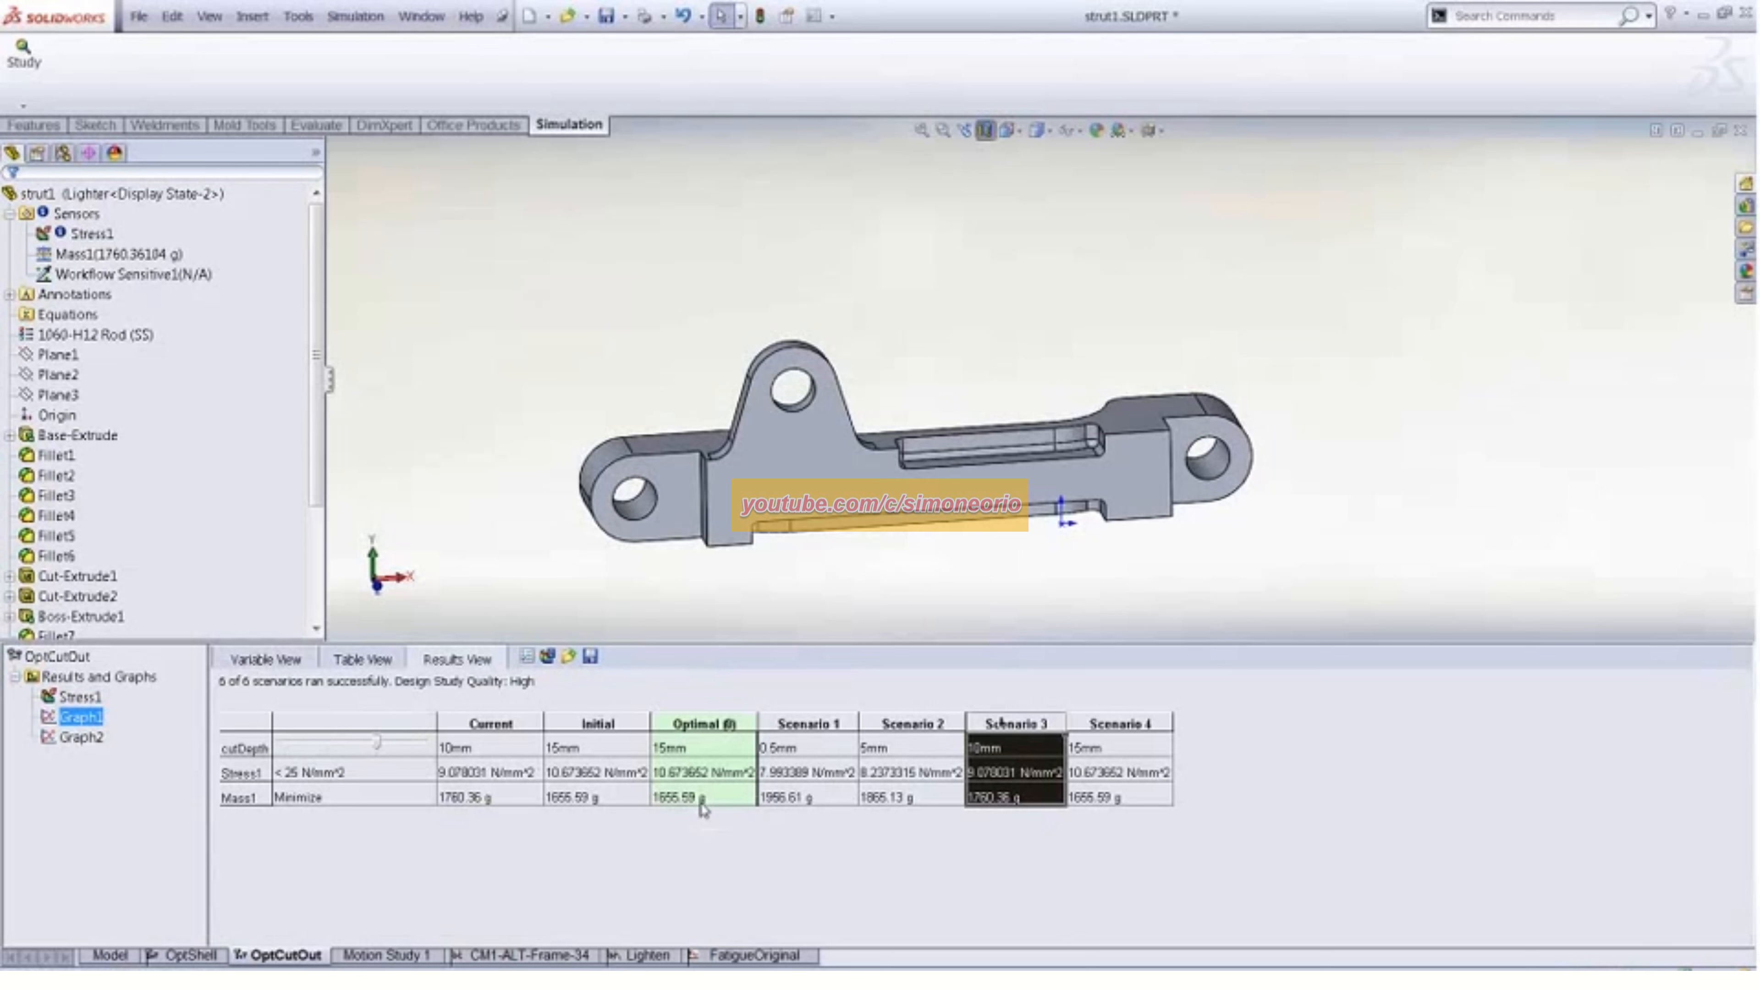
{"action": "left_click", "coordinate": [789, 797]}
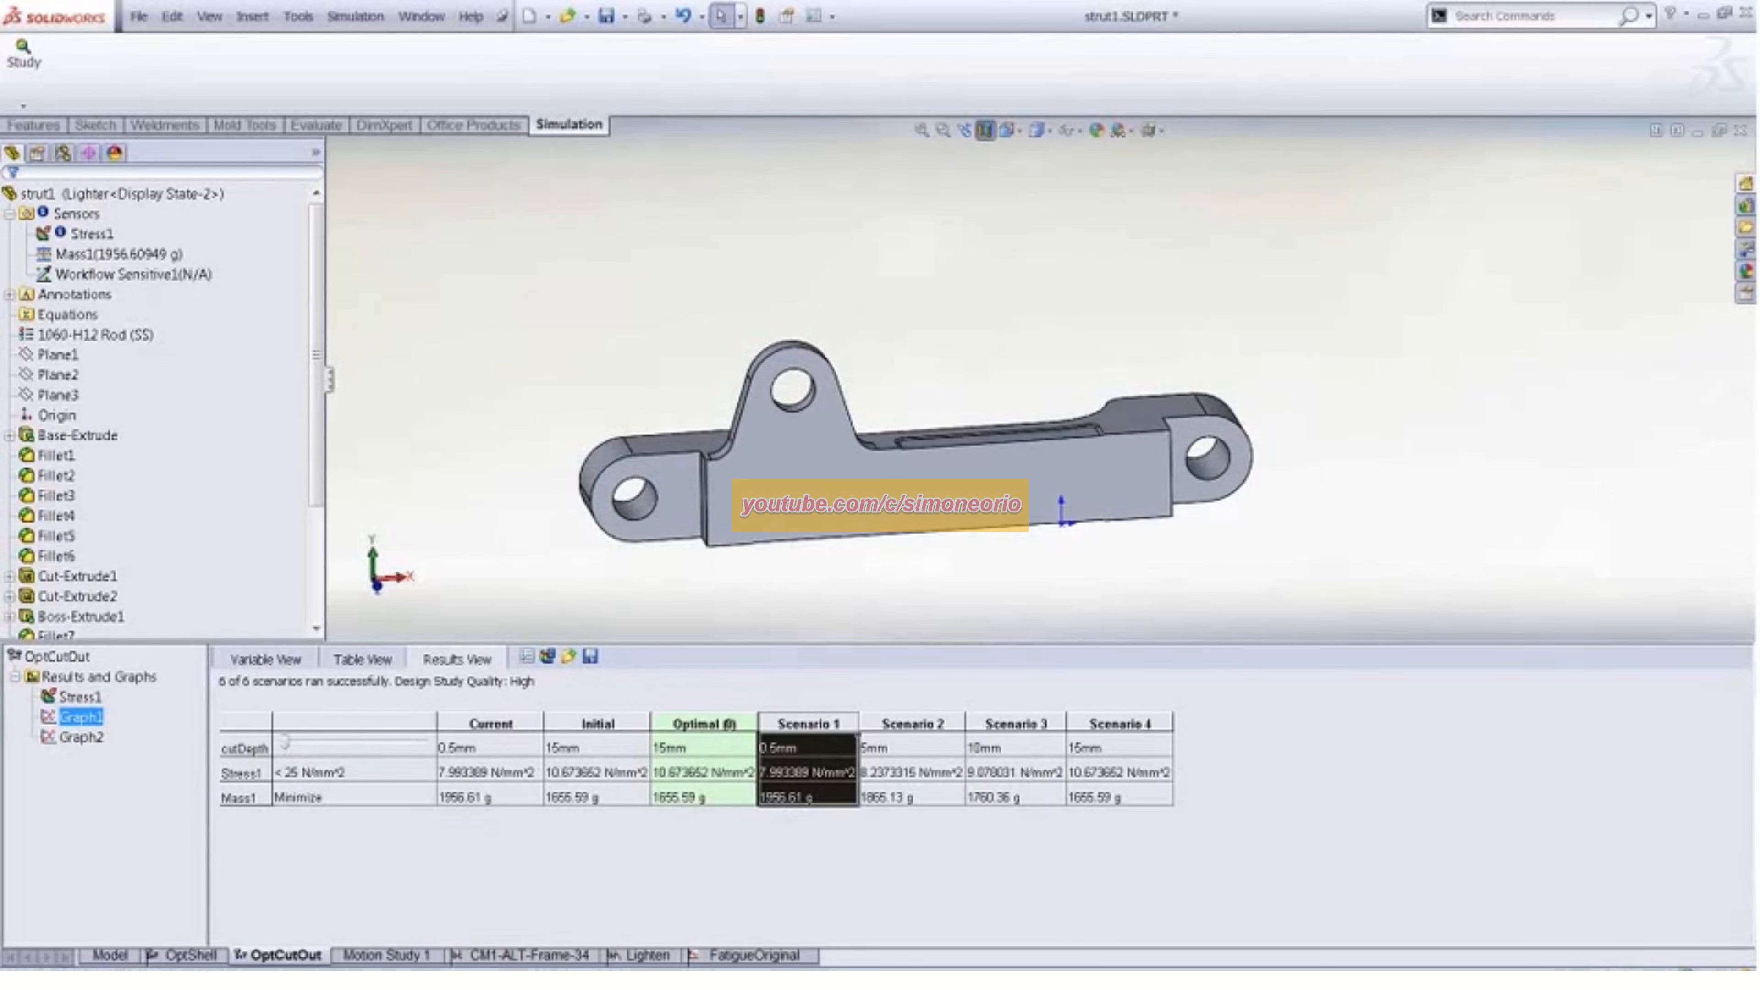
Display the study's Stress1 plot on the sectioned strut and switch the model to the Optimal scenario
{"action": "mouse_move", "coordinate": [651, 314]}
{"action": "middle_mouse_down"}
{"action": "mouse_move", "coordinate": [648, 375]}
{"action": "mouse_move", "coordinate": [652, 322]}
{"action": "middle_mouse_up"}
{"action": "right_click", "coordinate": [77, 697]}
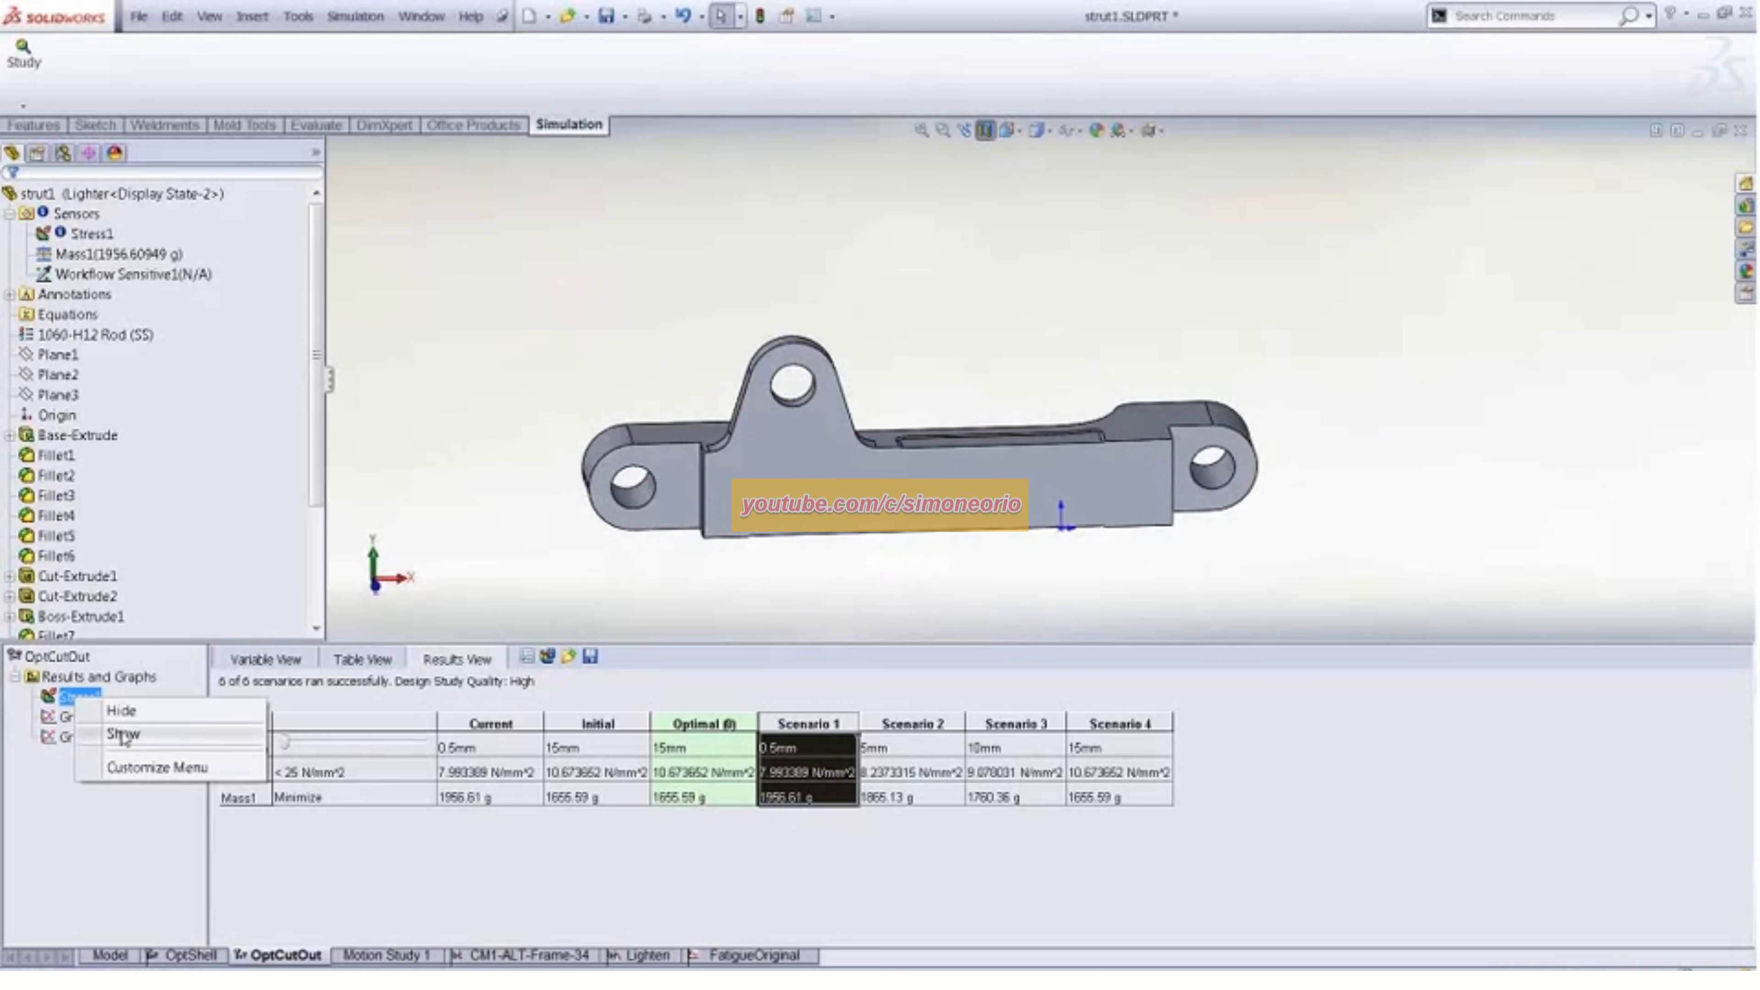
{"action": "left_click", "coordinate": [123, 736]}
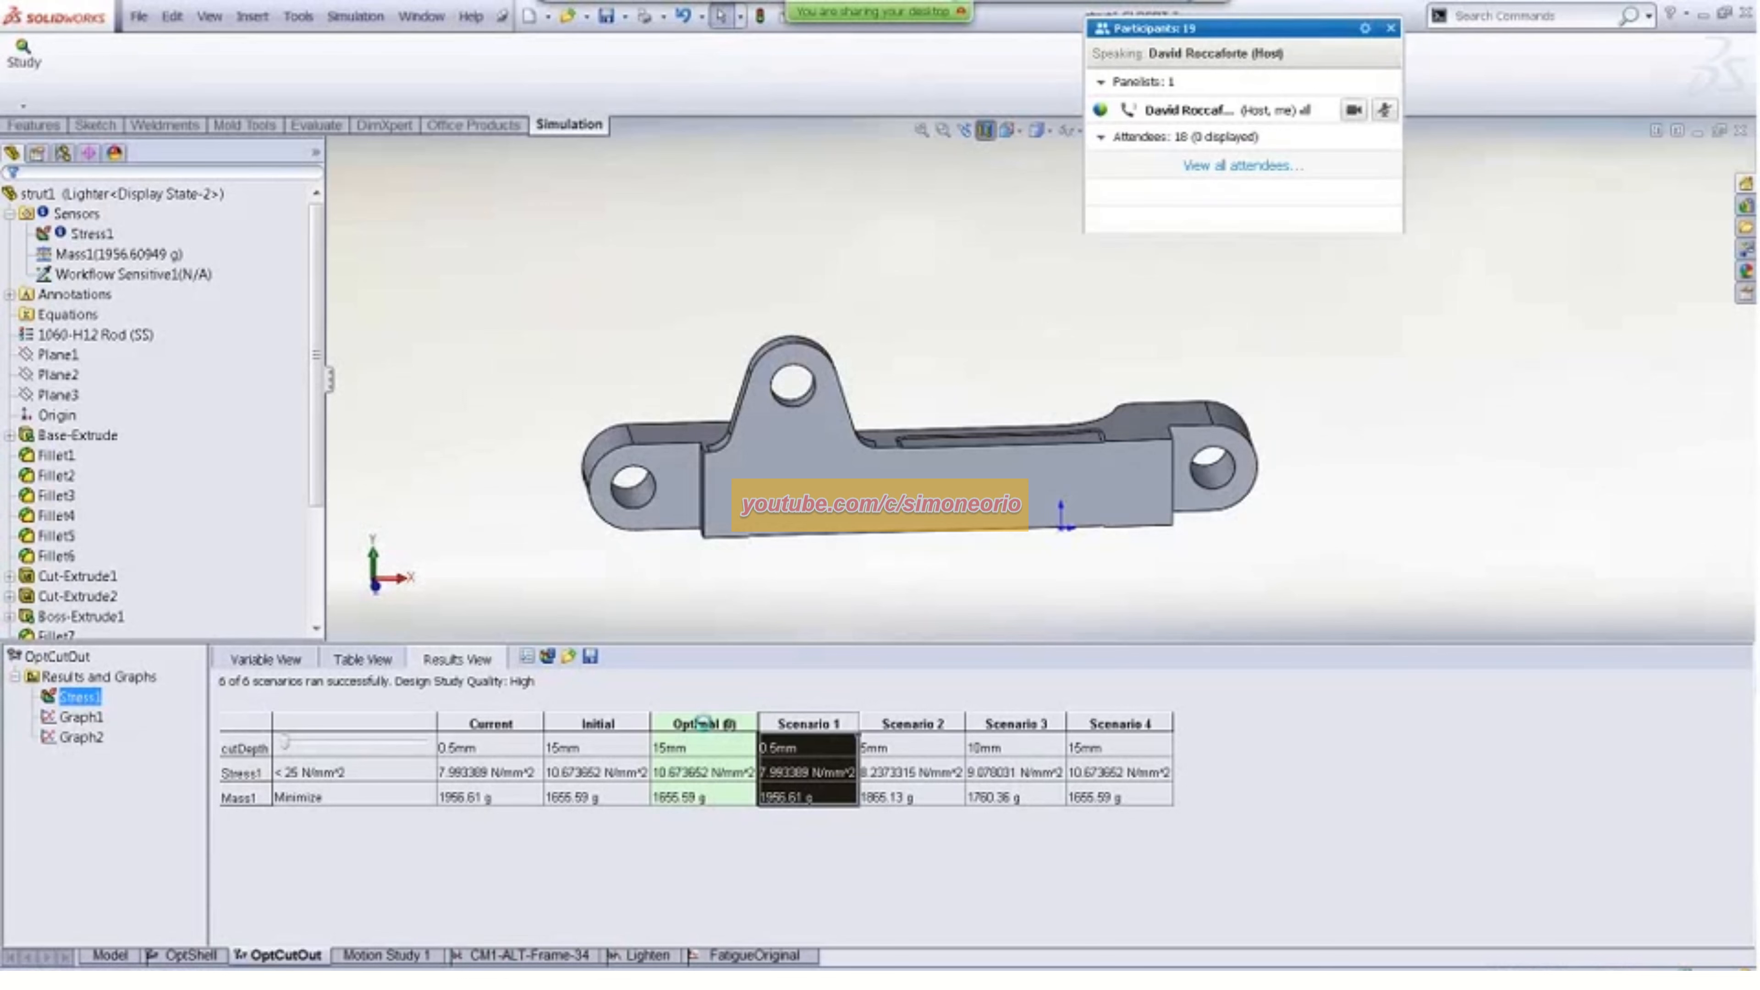
{"action": "left_click", "coordinate": [703, 723]}
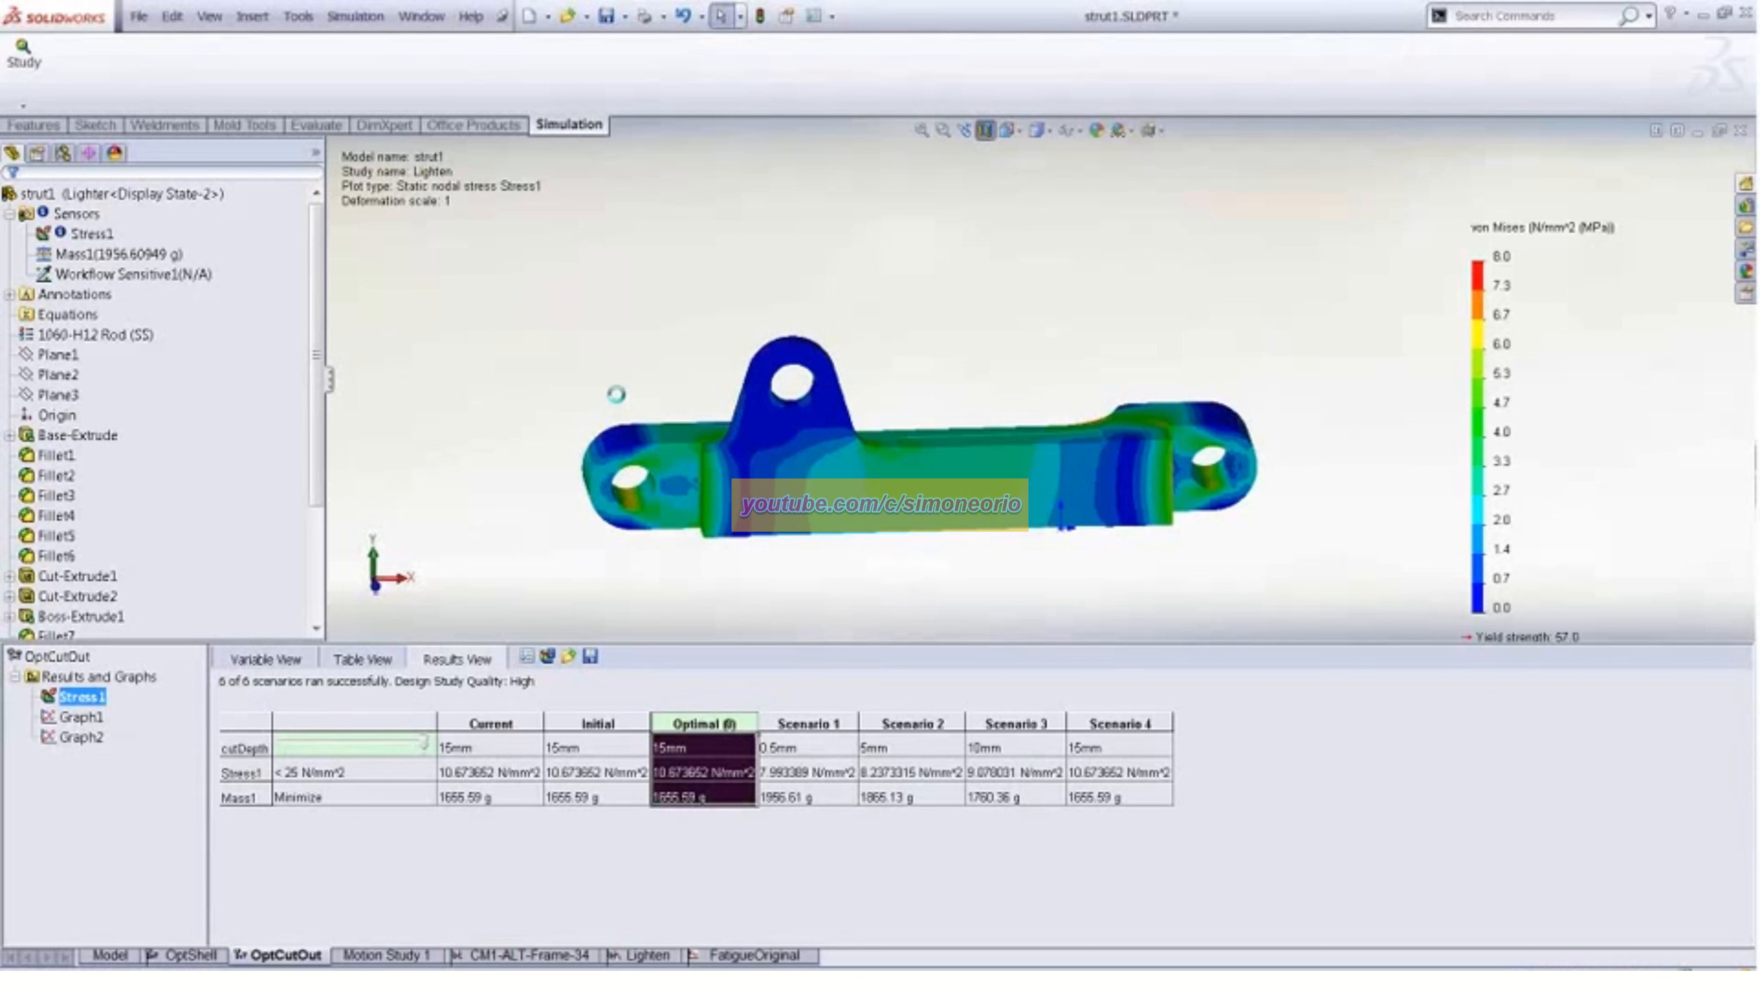
Display the stress plot for Scenario 2, check Graph1's constraint definition, and view its Stress1 history across the scenarios before closing the graph
{"action": "left_click", "coordinate": [908, 721]}
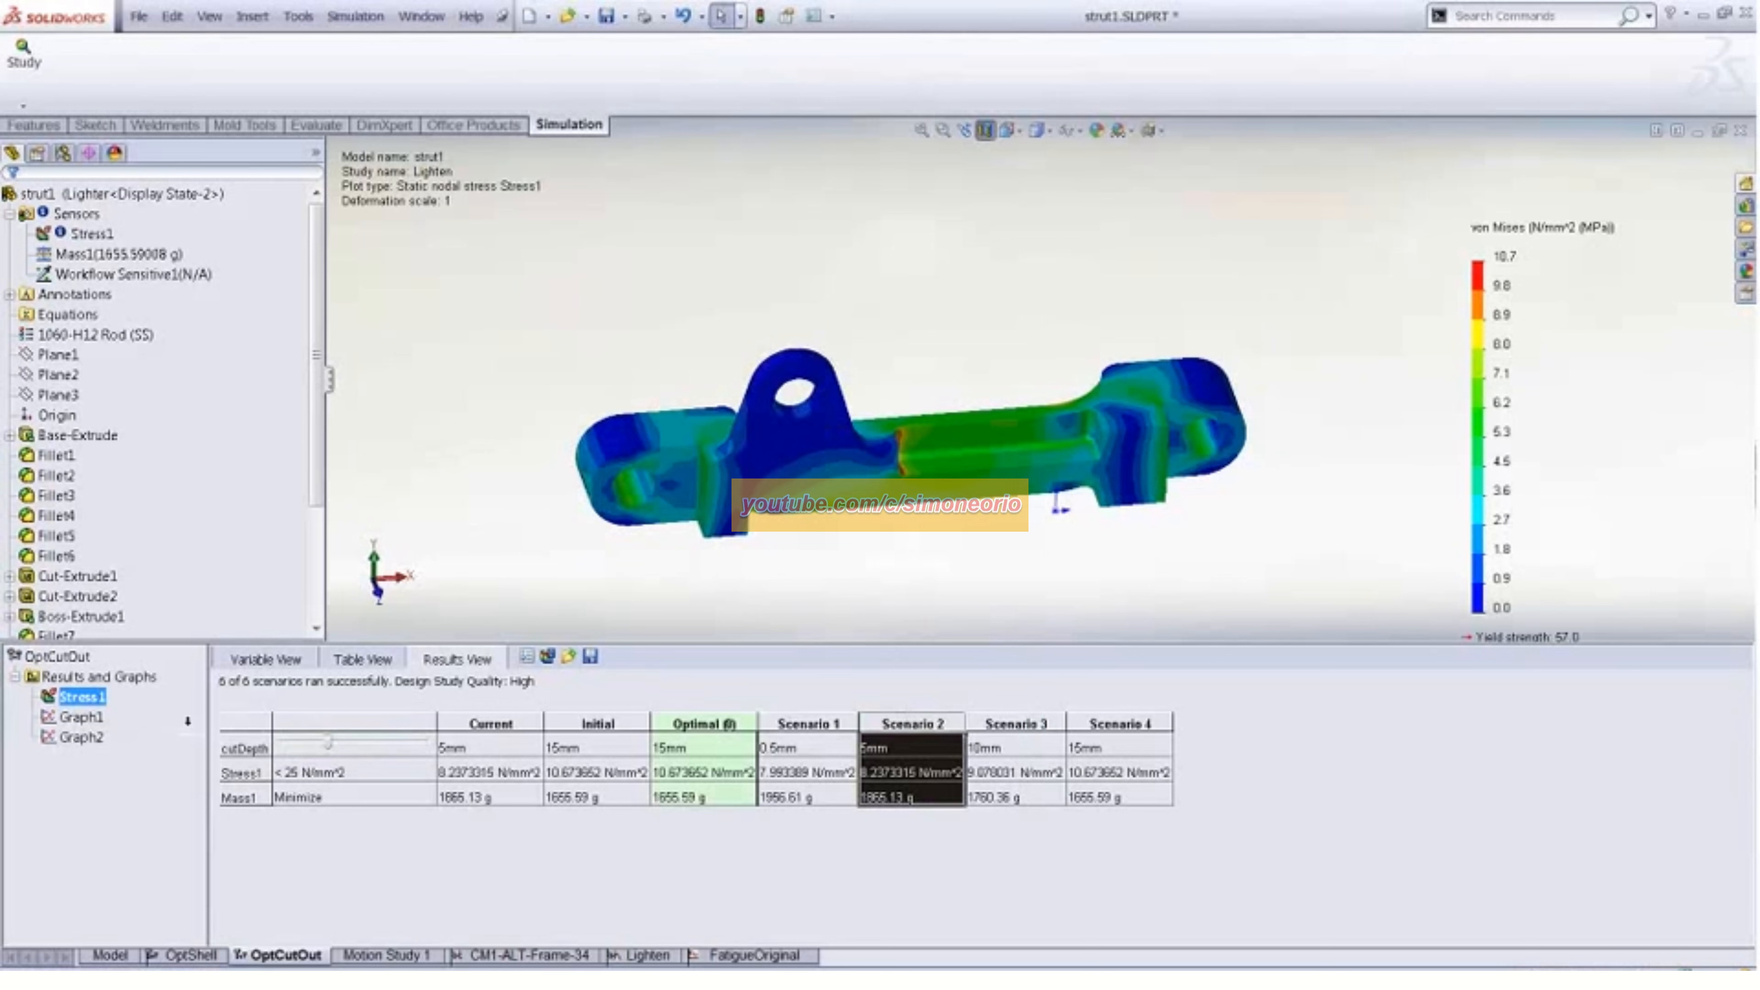
{"action": "right_click", "coordinate": [87, 718]}
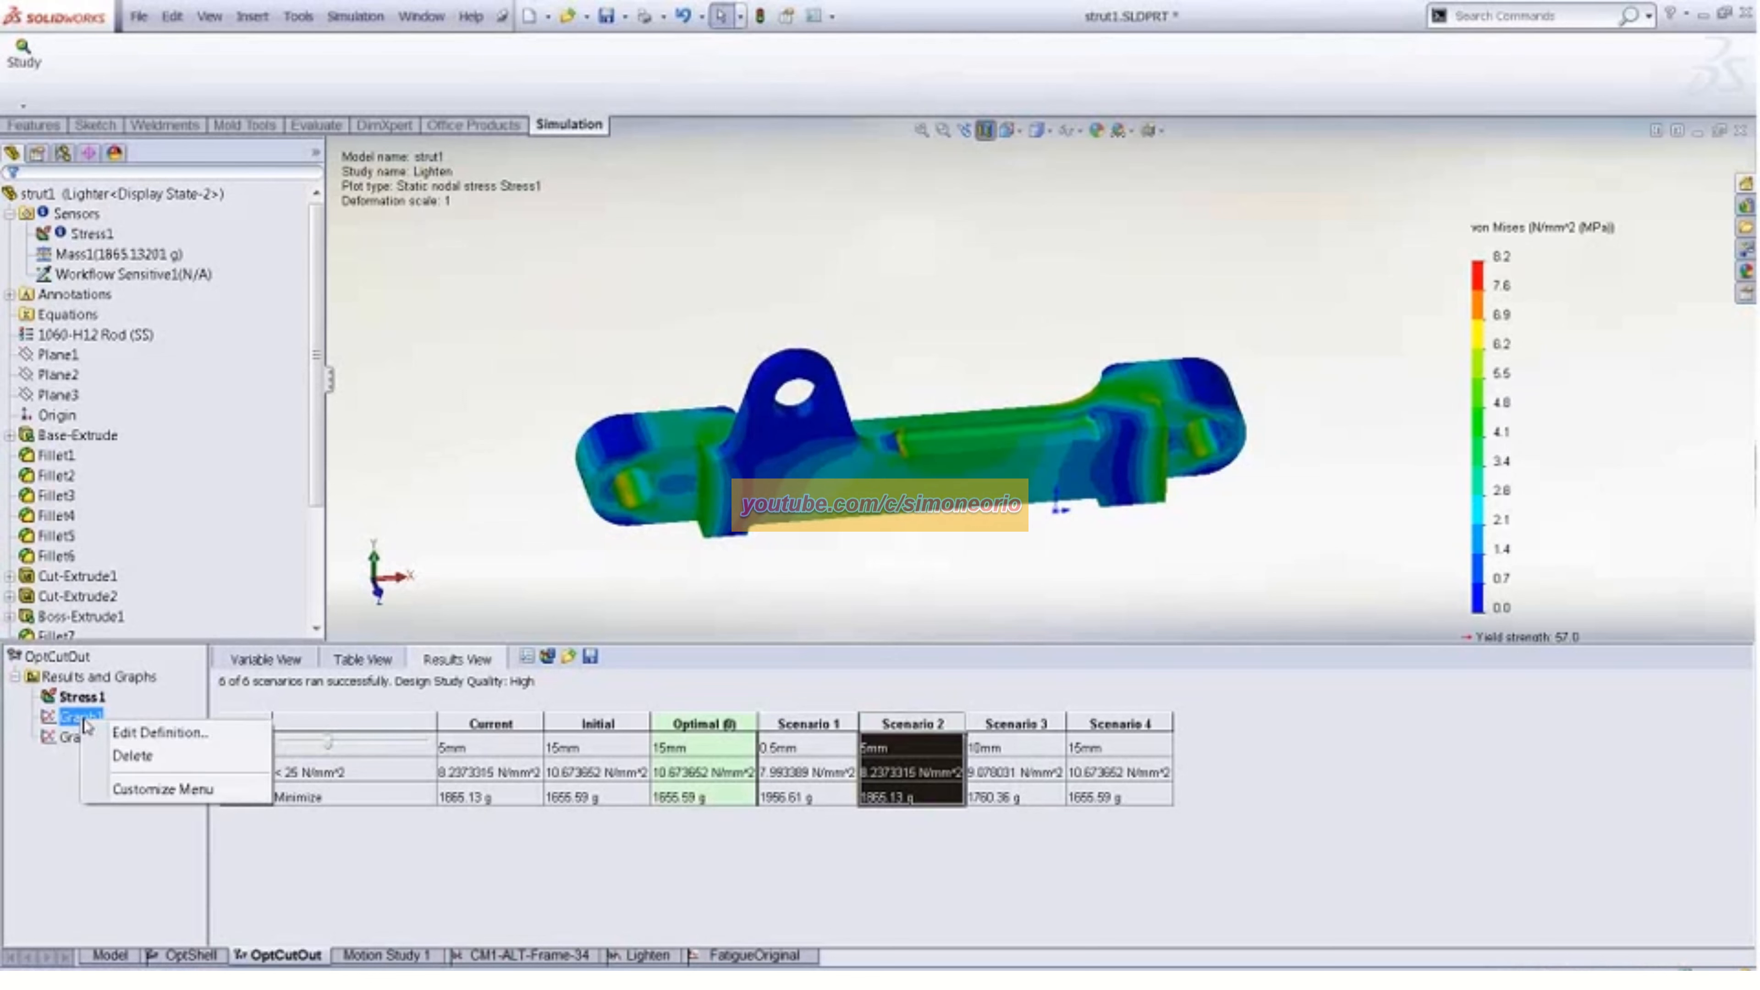
{"action": "left_click", "coordinate": [101, 733]}
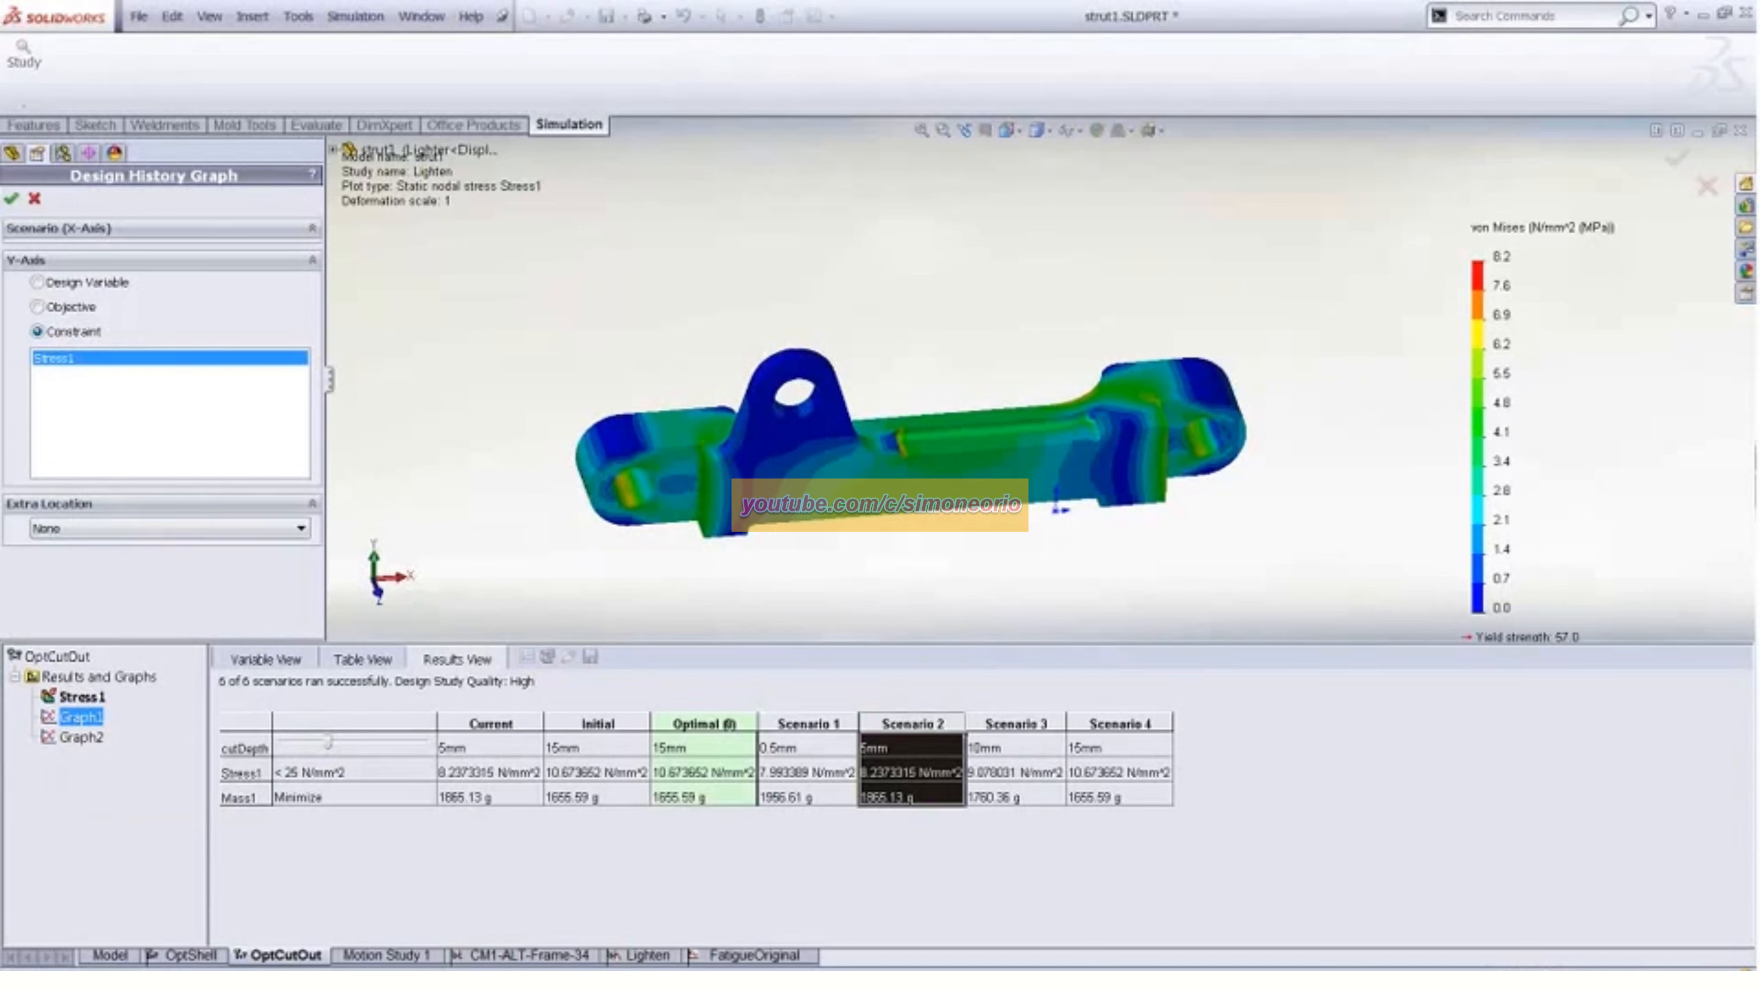
{"action": "left_click", "coordinate": [11, 198]}
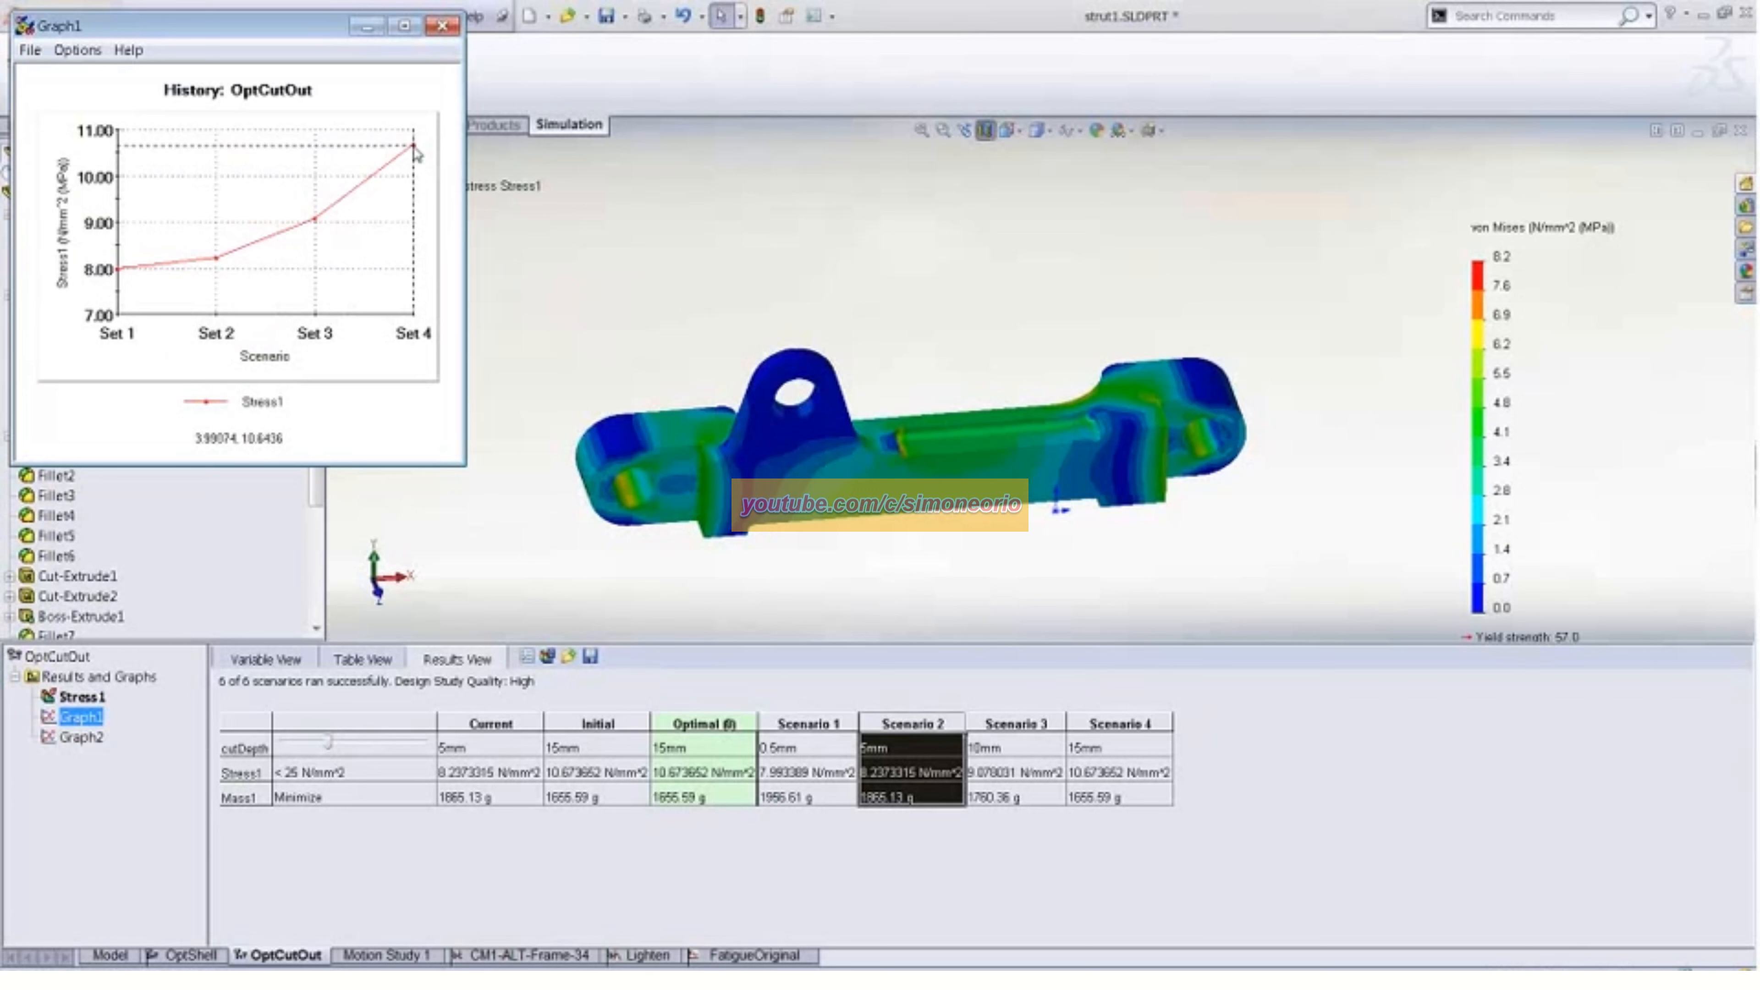
{"action": "left_click", "coordinate": [443, 25]}
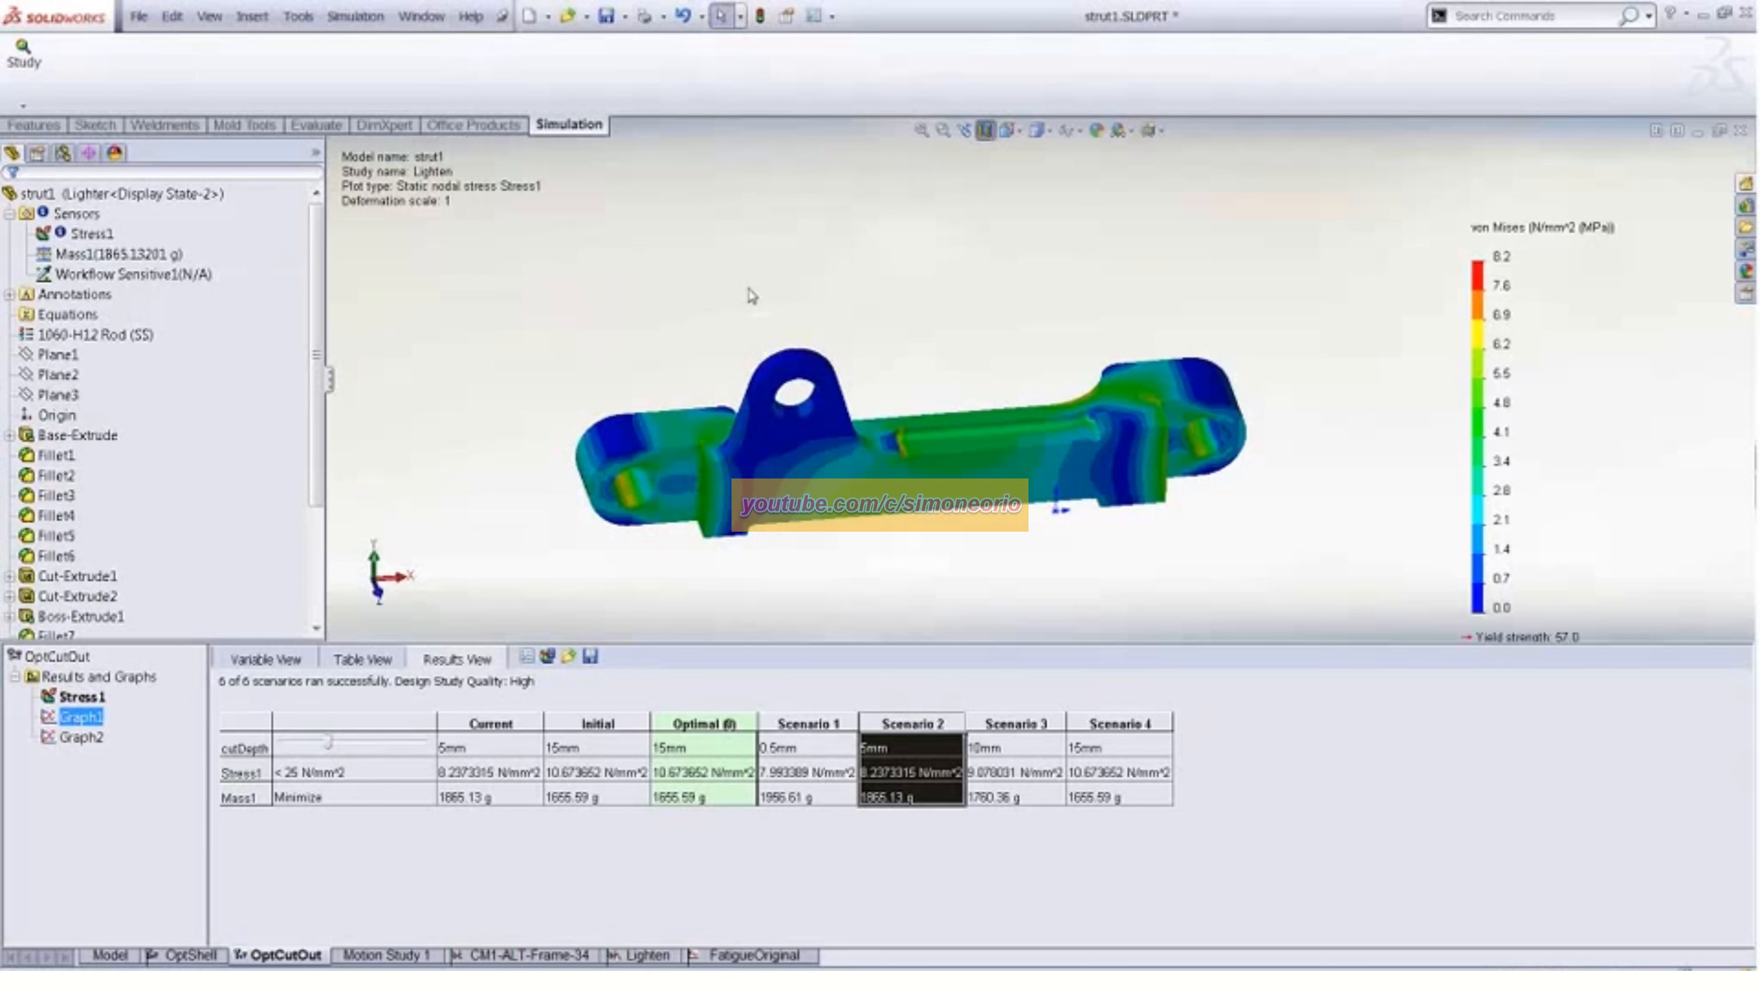
Switch the strut back to the Optimal scenario of the design study and inspect the cut-out geometry
{"action": "middle_click_drag", "start_coordinate": [746, 287], "coordinate": [734, 339]}
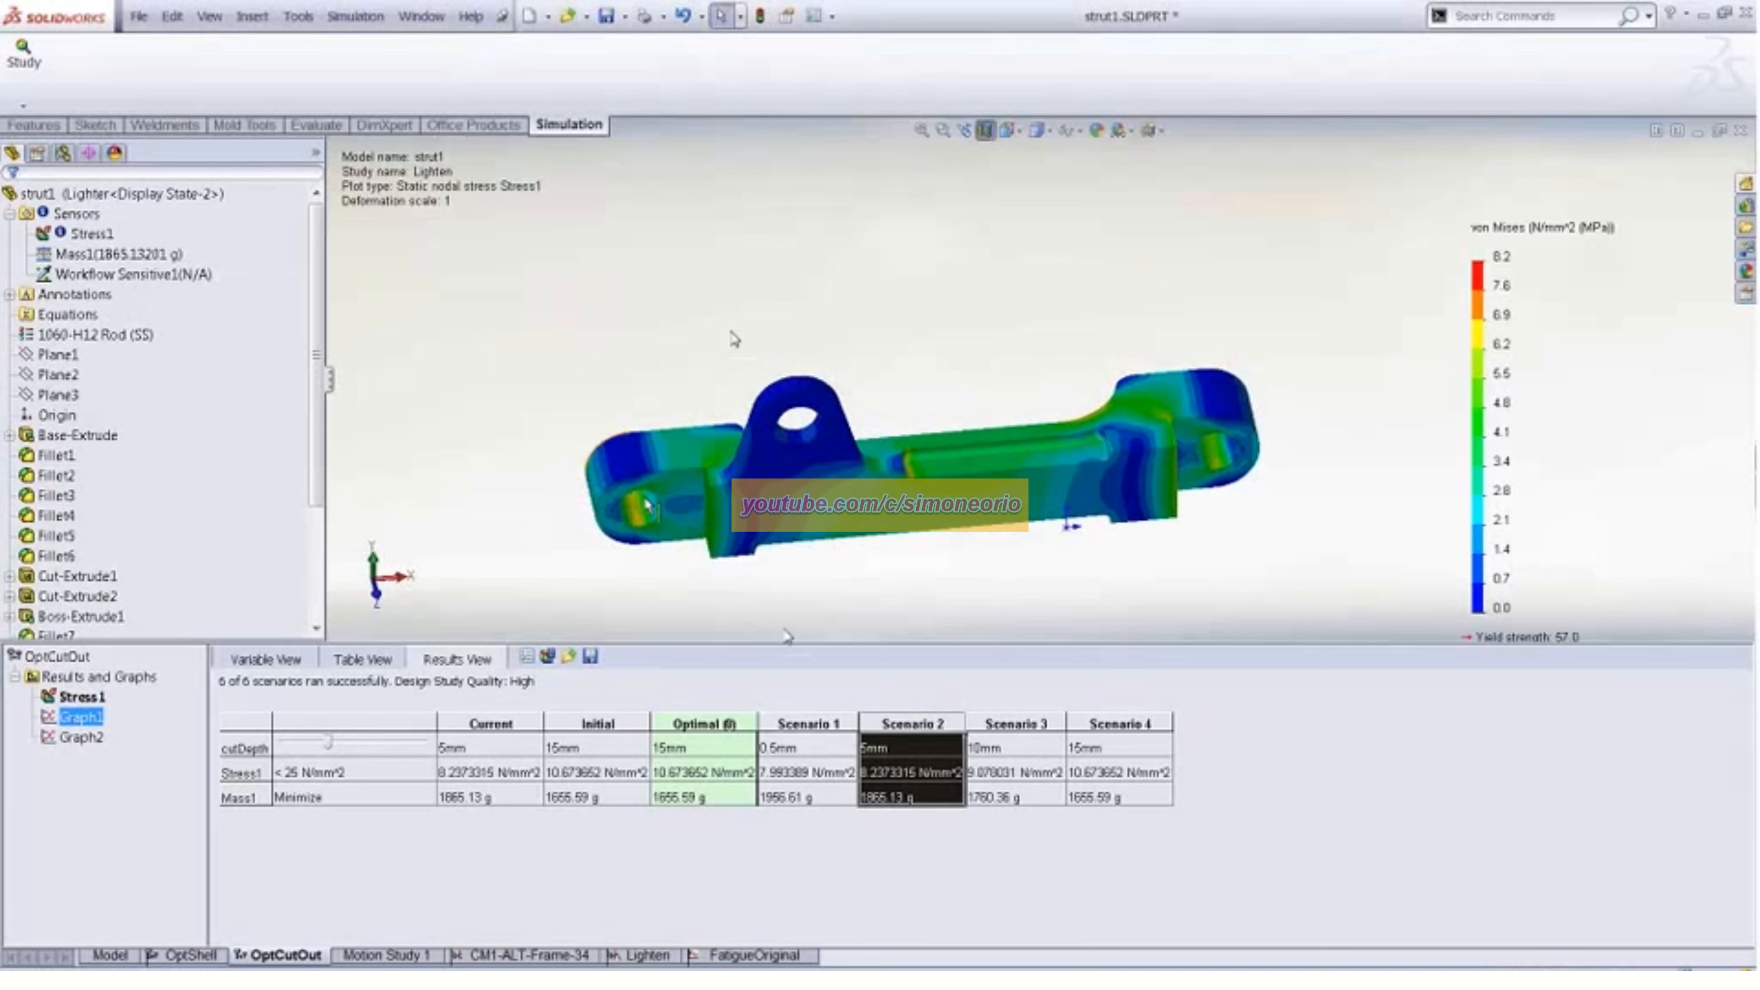
{"action": "left_click", "coordinate": [712, 723]}
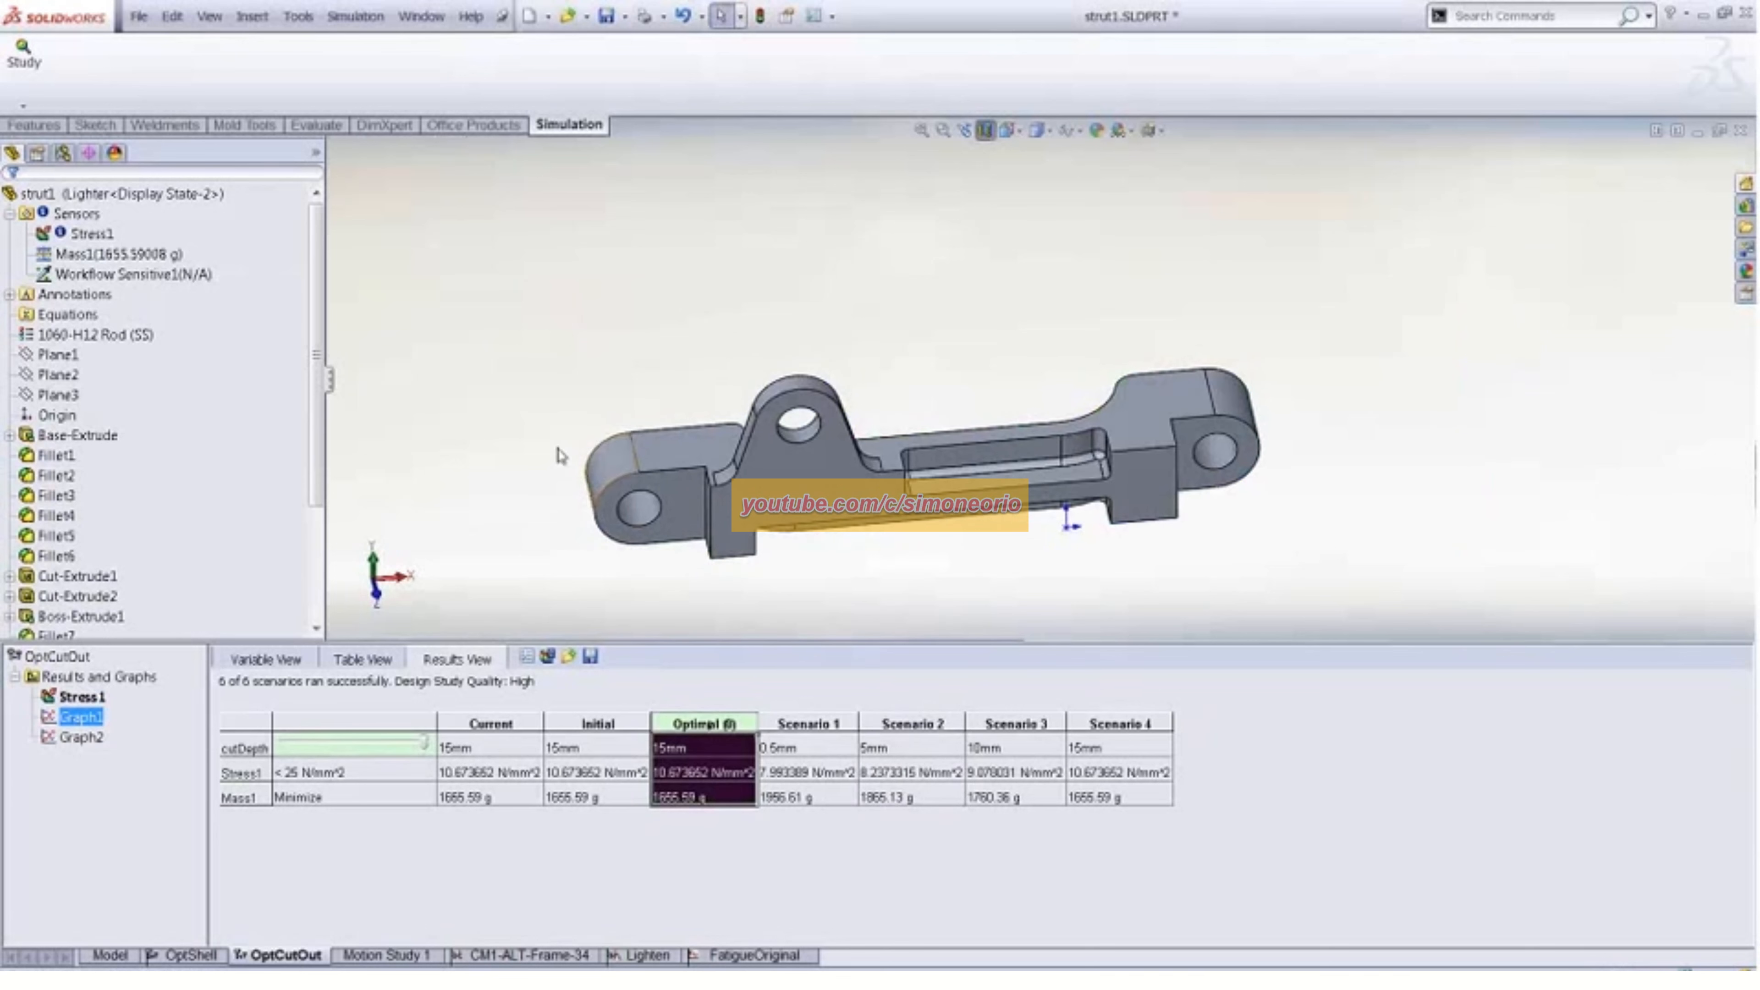
{"action": "mouse_move", "coordinate": [562, 458]}
{"action": "middle_mouse_down"}
{"action": "mouse_move", "coordinate": [510, 495]}
{"action": "mouse_move", "coordinate": [515, 426]}
{"action": "mouse_move", "coordinate": [496, 469]}
{"action": "mouse_move", "coordinate": [538, 445]}
{"action": "middle_mouse_up"}
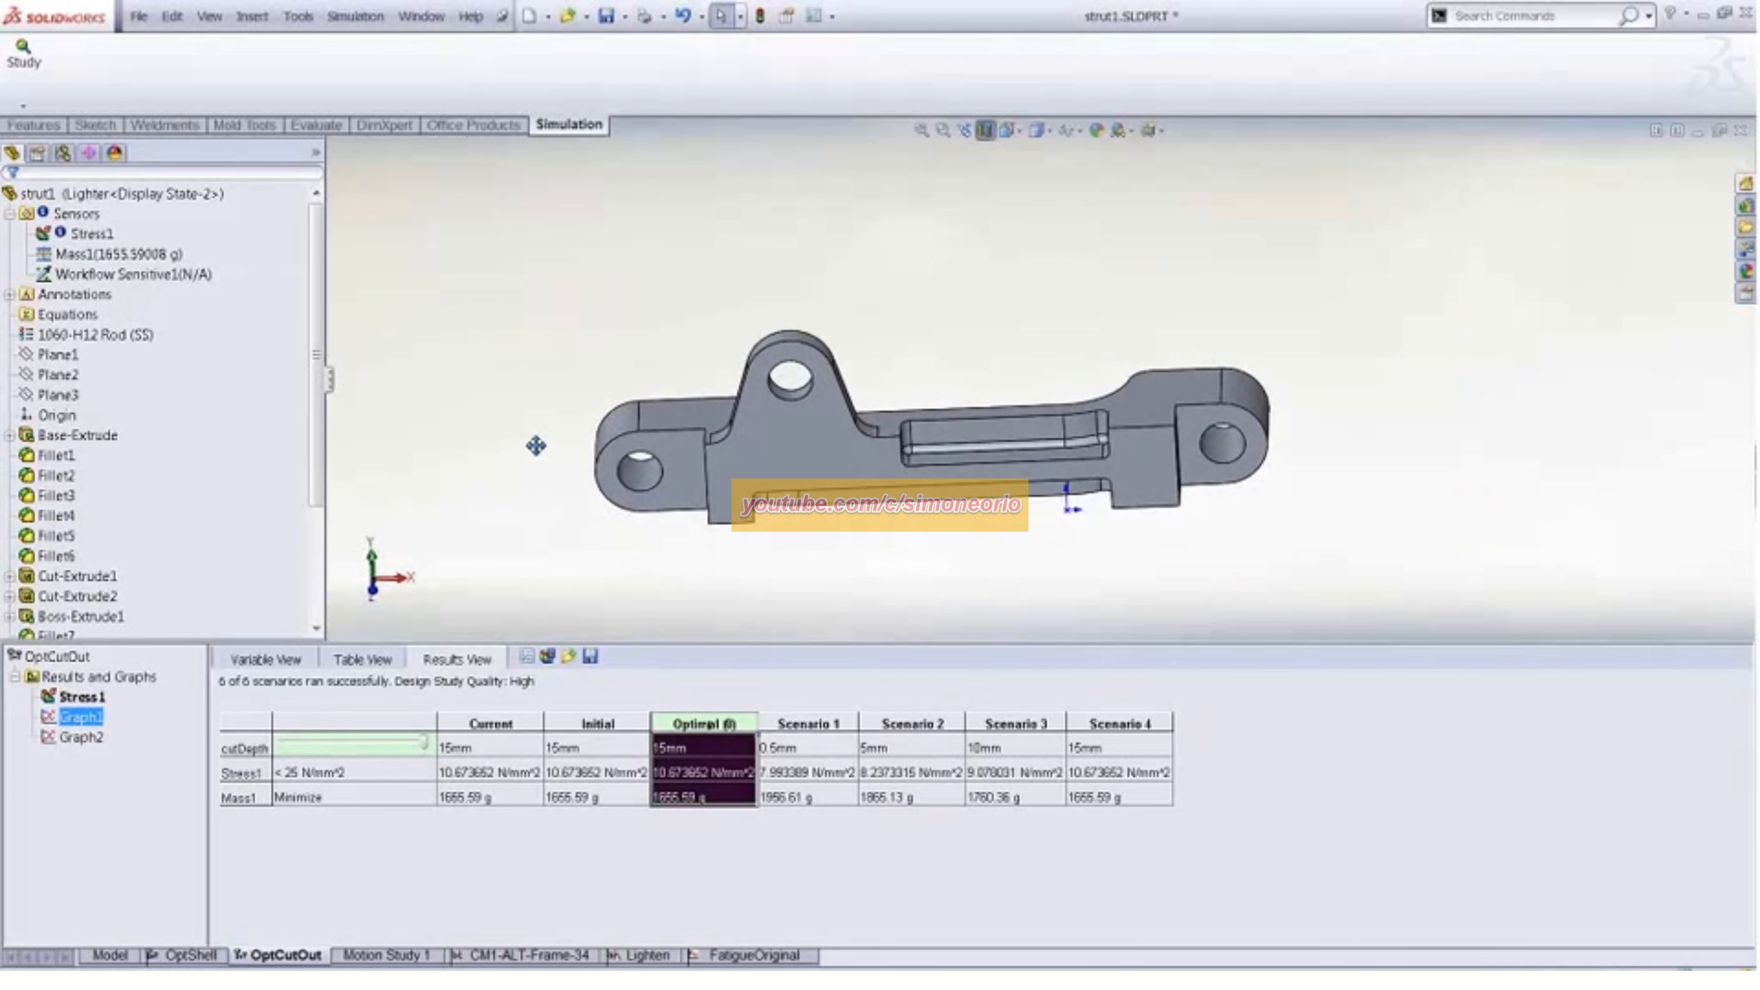
Open the Lighten study and view its Displacement1 plot and the von Mises Stress1 plot on the optimized strut
{"action": "left_click", "coordinate": [640, 956]}
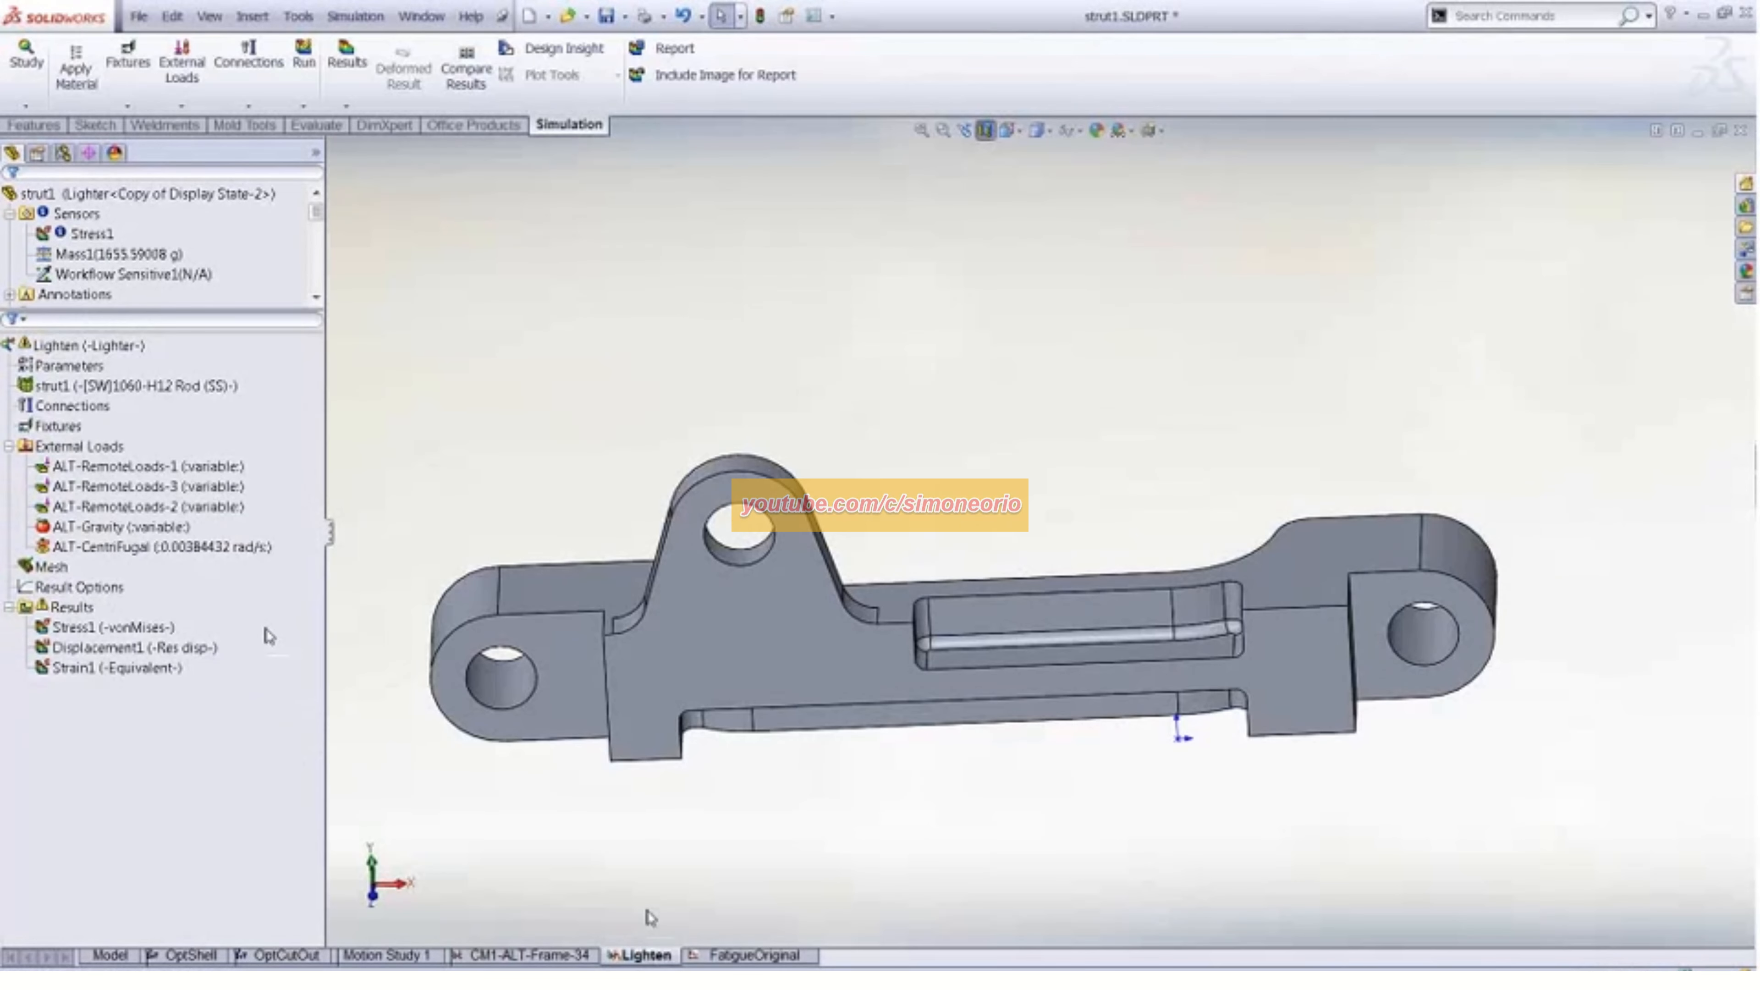
{"action": "double_click", "coordinate": [154, 645]}
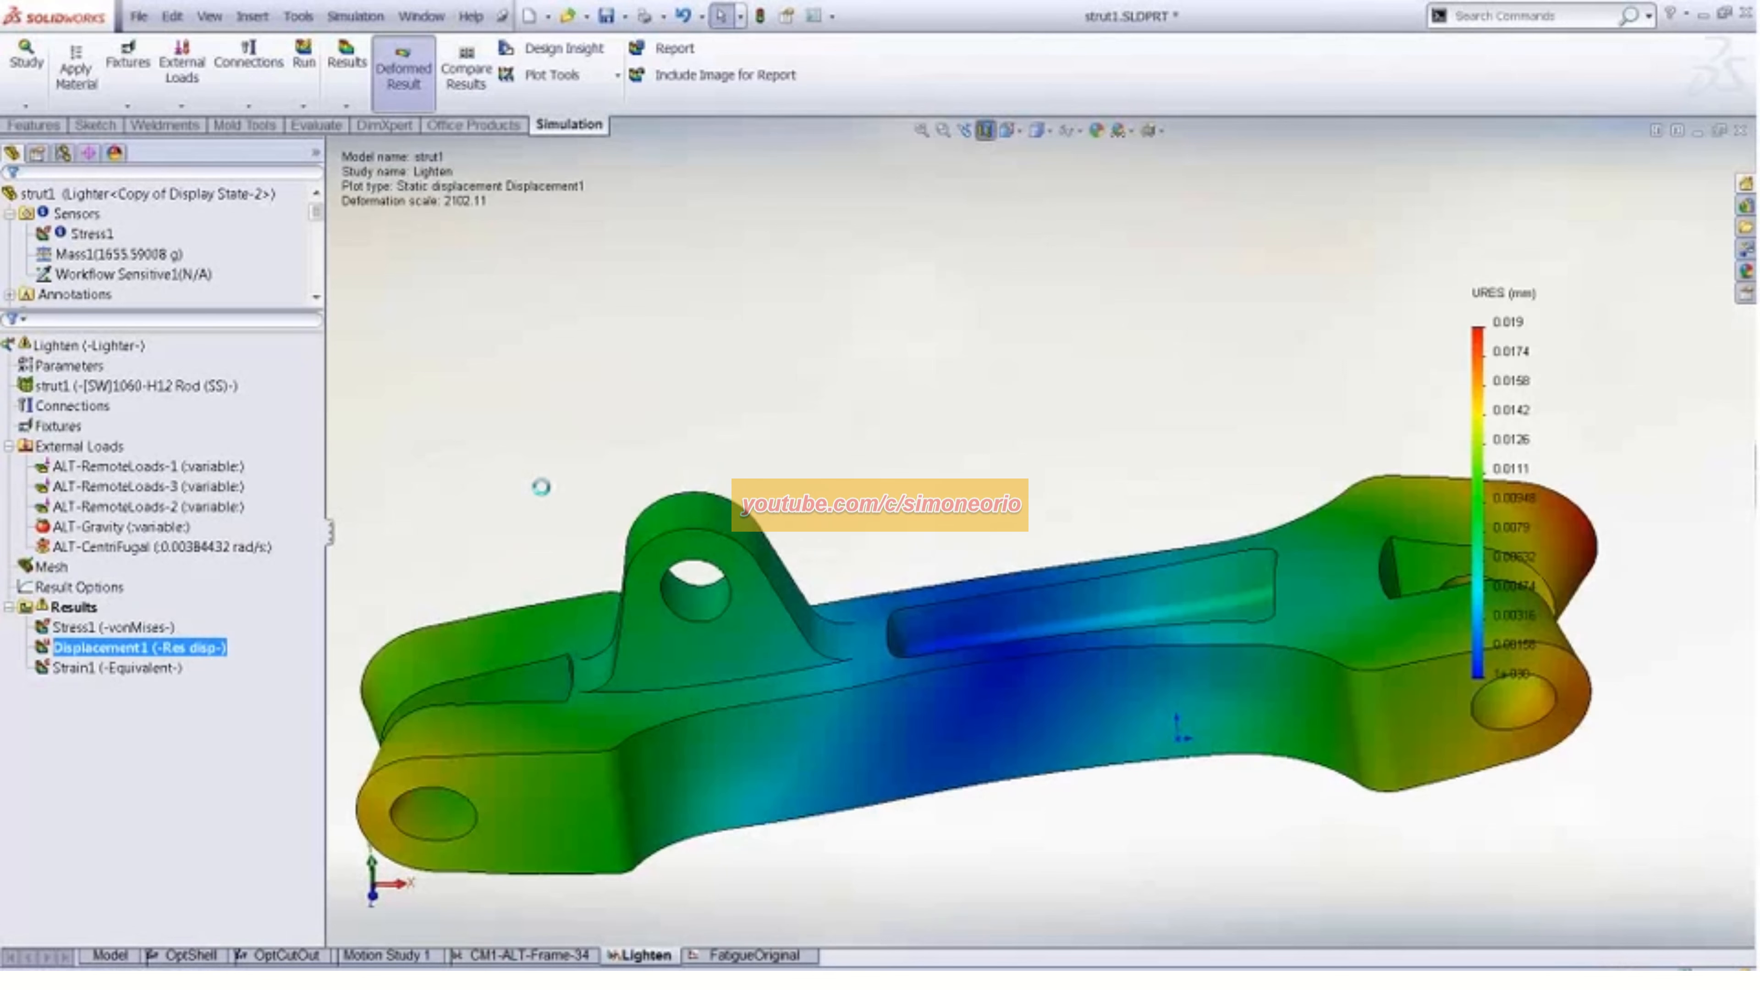
{"action": "left_click", "coordinate": [95, 629]}
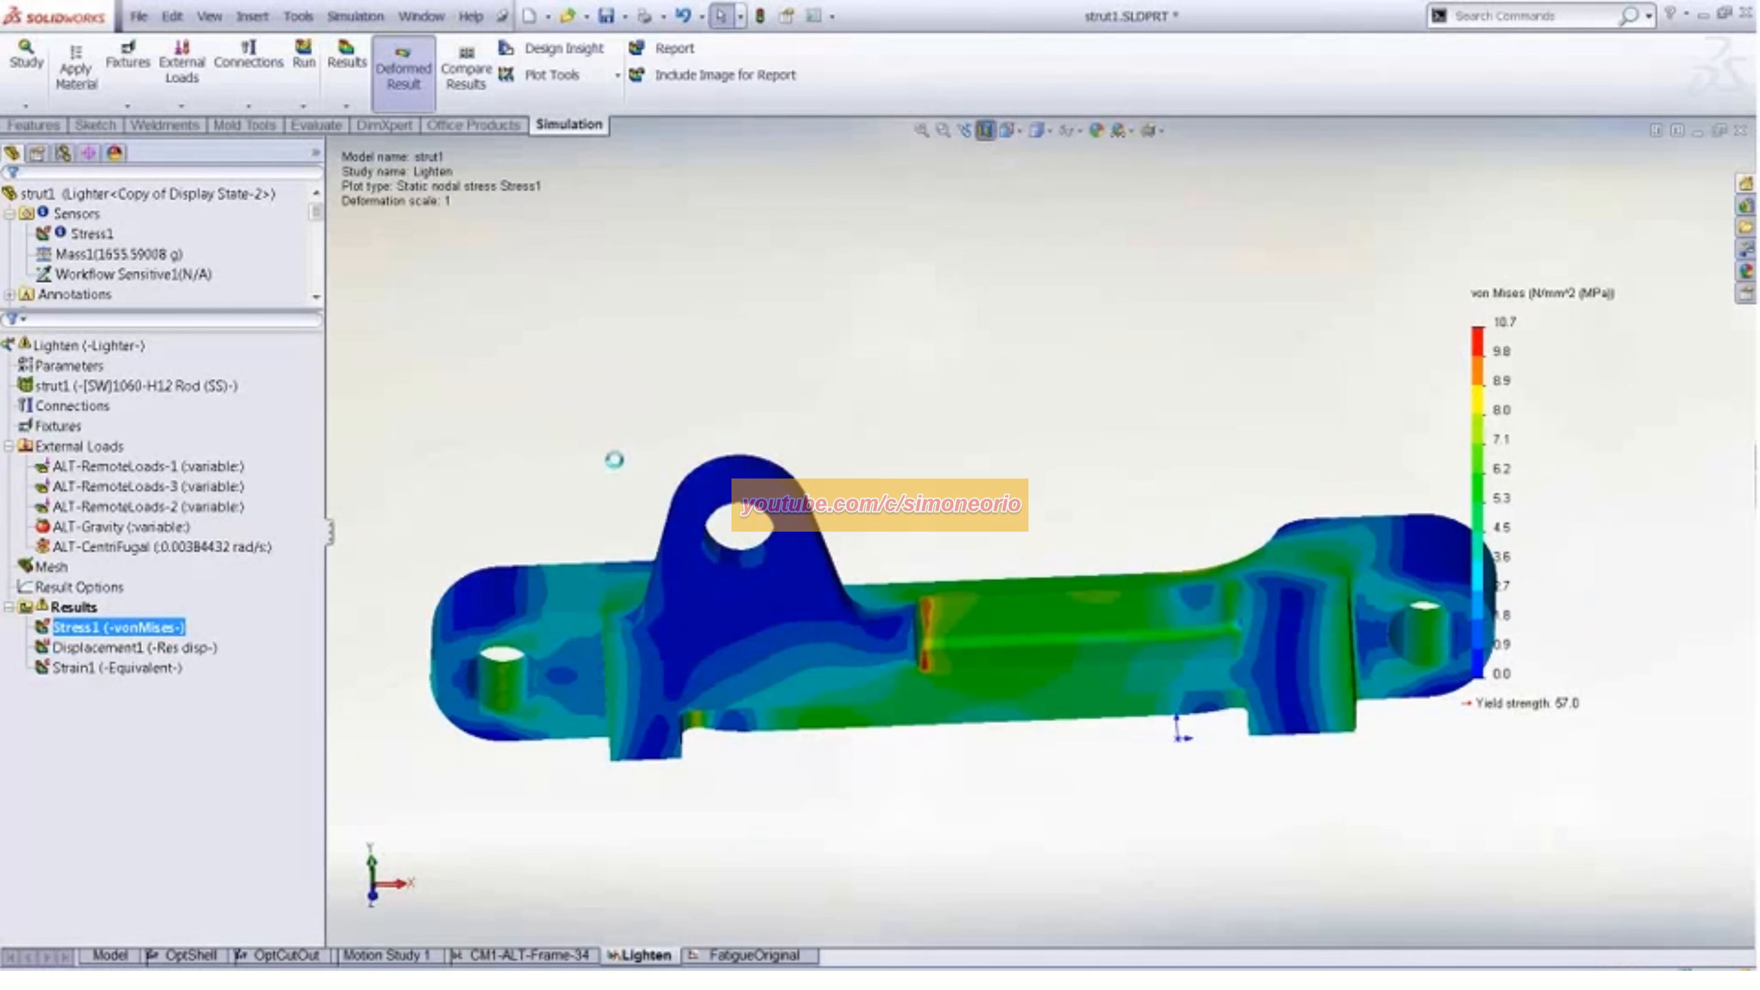
{"action": "middle_click_drag", "start_coordinate": [593, 446], "coordinate": [621, 502]}
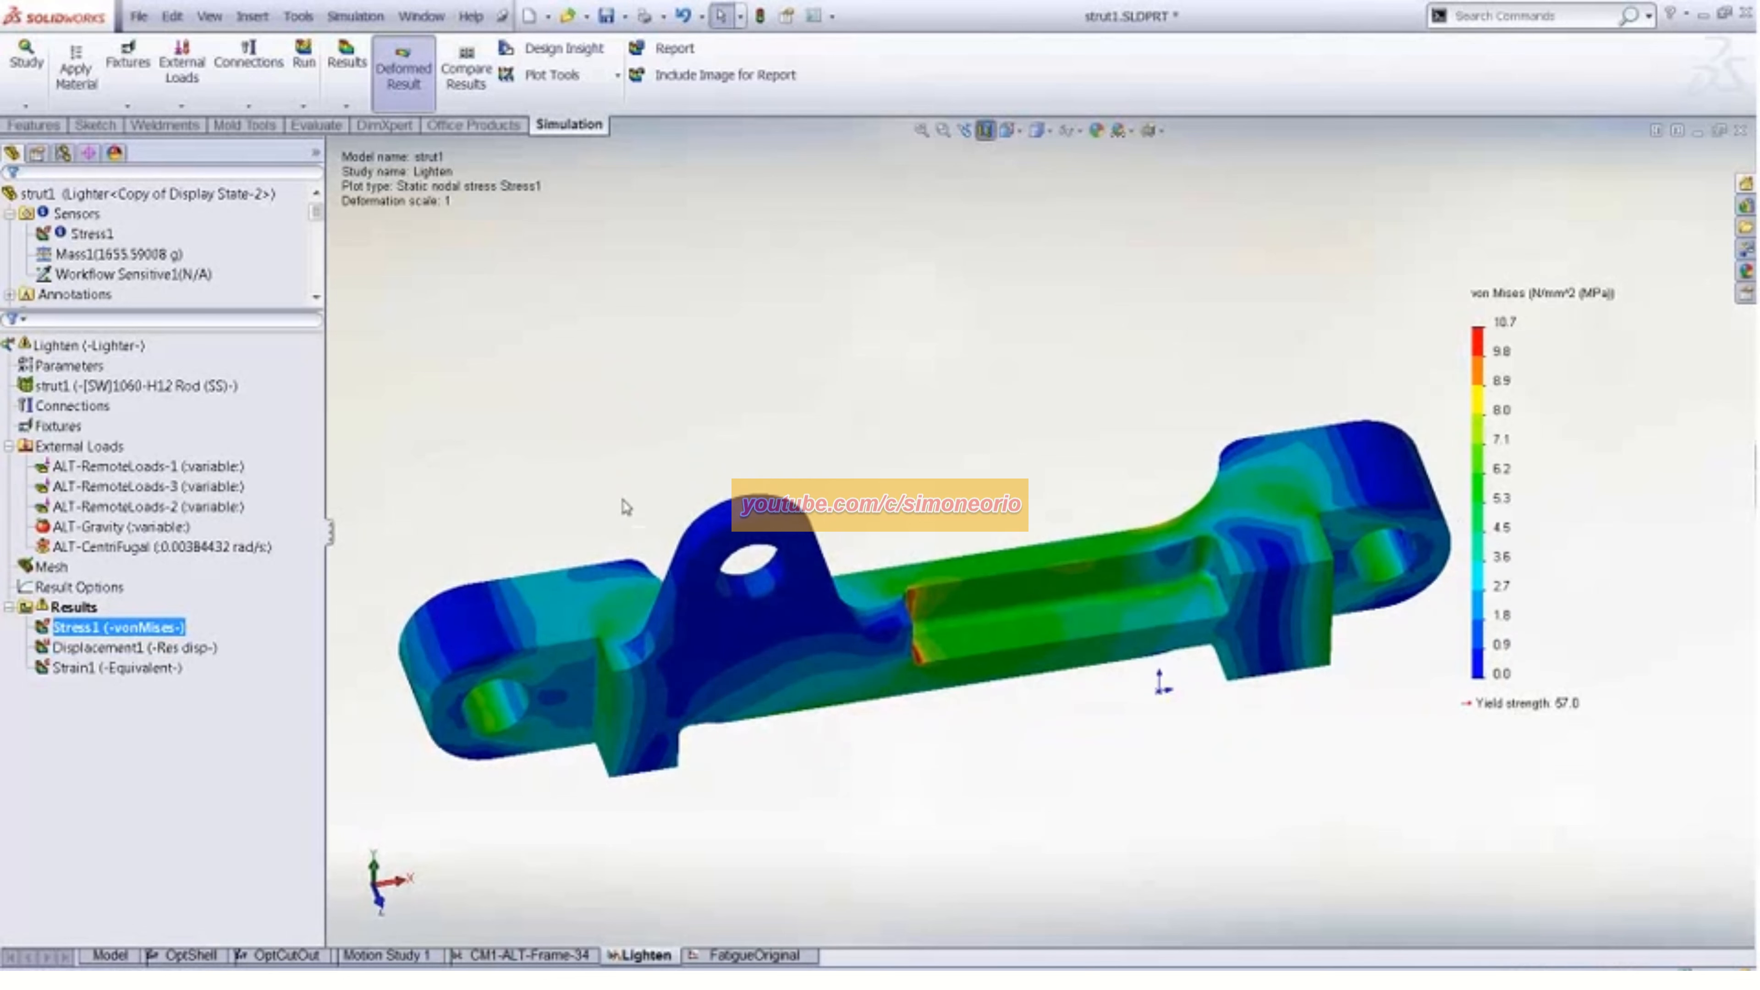